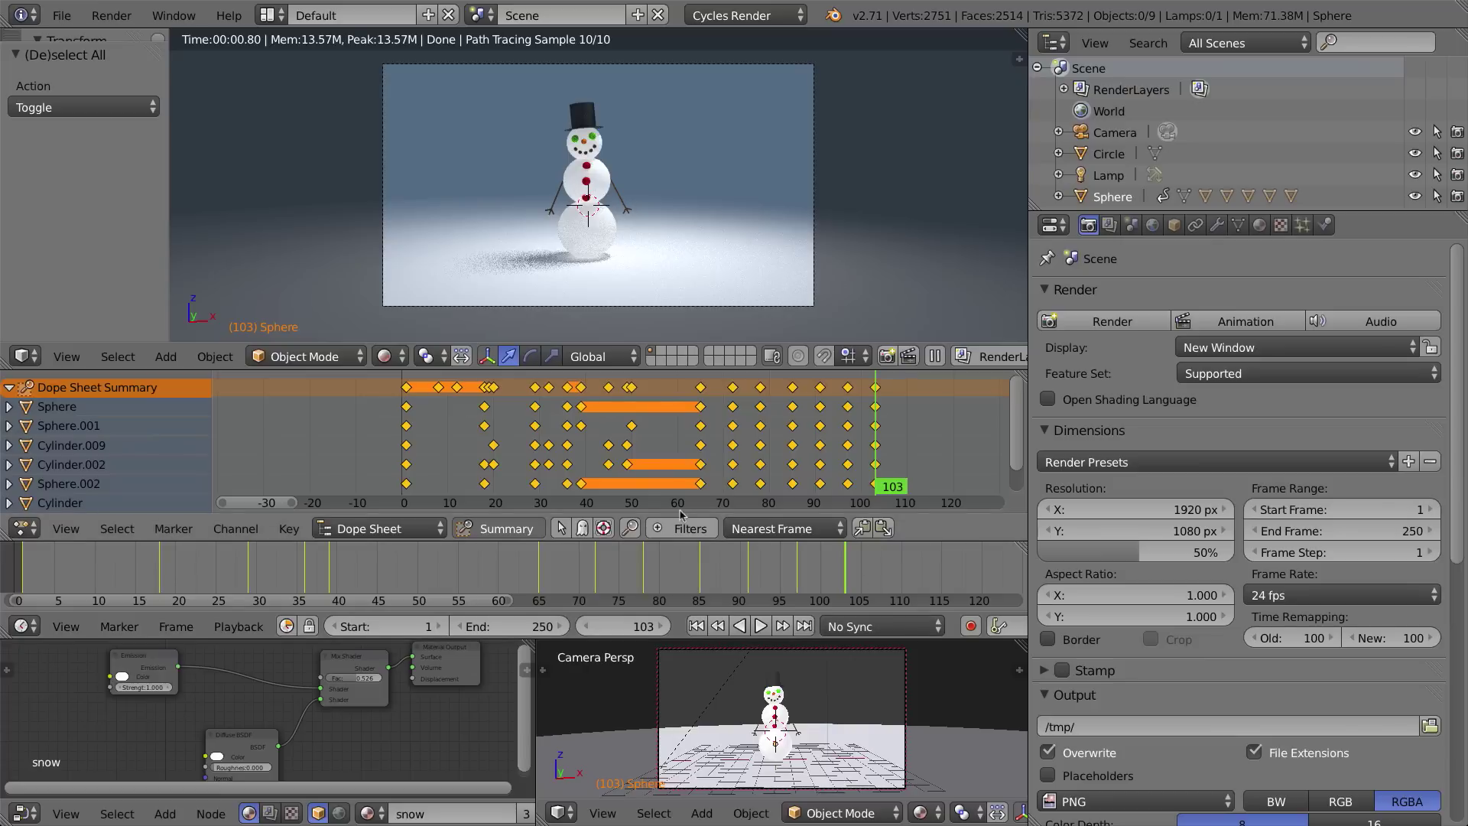
Move the current frame back to frame 1 of the snowman animation
{"action": "left_click", "coordinate": [410, 440]}
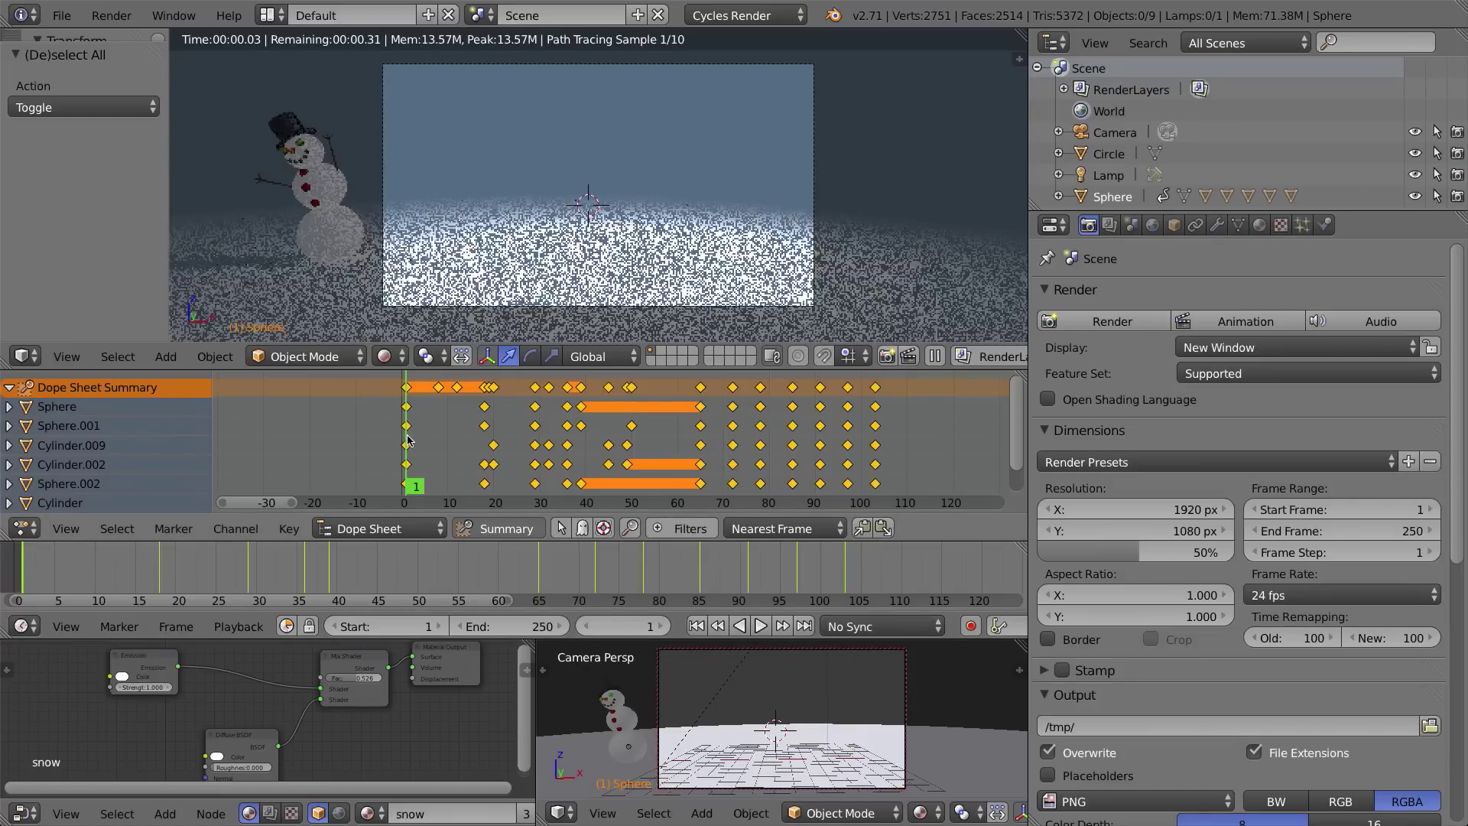
Scrub through the snowman's motion past its last keys, stopping at frame 110
{"action": "left_click_drag", "start_coordinate": [410, 440], "coordinate": [876, 467]}
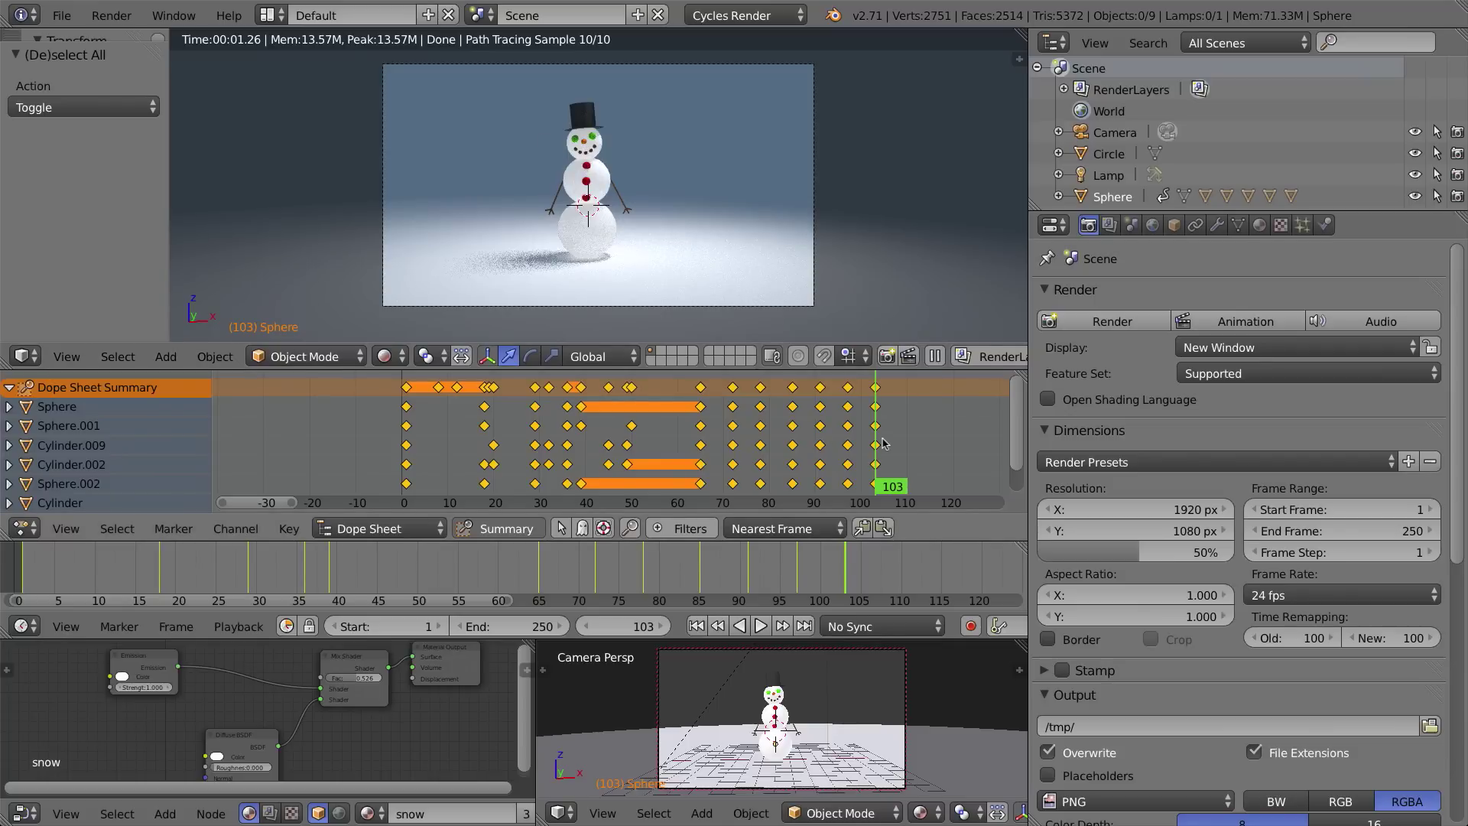
{"action": "left_click_drag", "start_coordinate": [876, 459], "coordinate": [875, 459]}
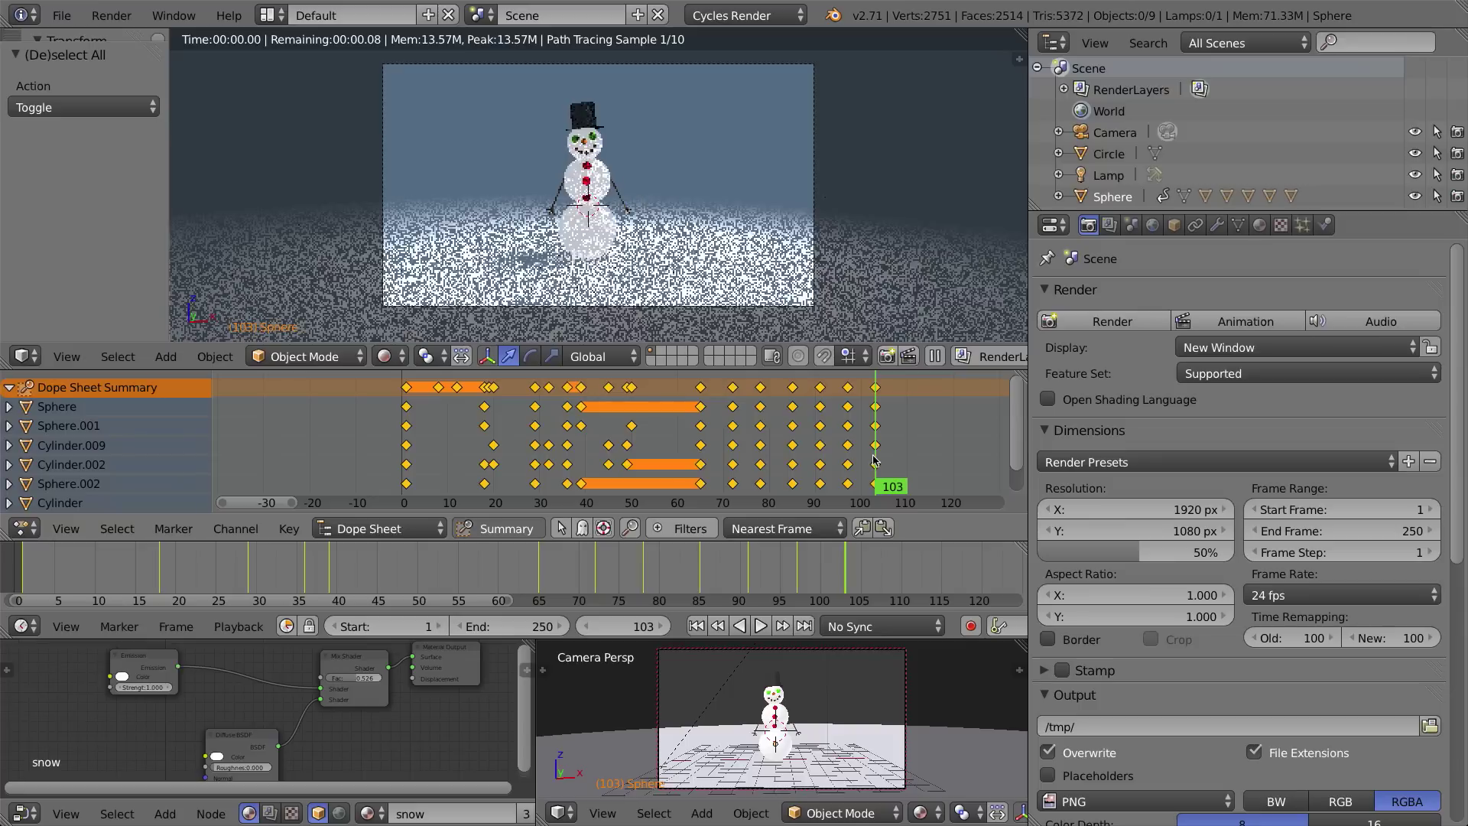
{"action": "middle_click_drag", "start_coordinate": [807, 558], "coordinate": [327, 558]}
{"action": "scroll", "coordinate": [581, 569], "scroll_direction": "down", "scroll_amount": 2}
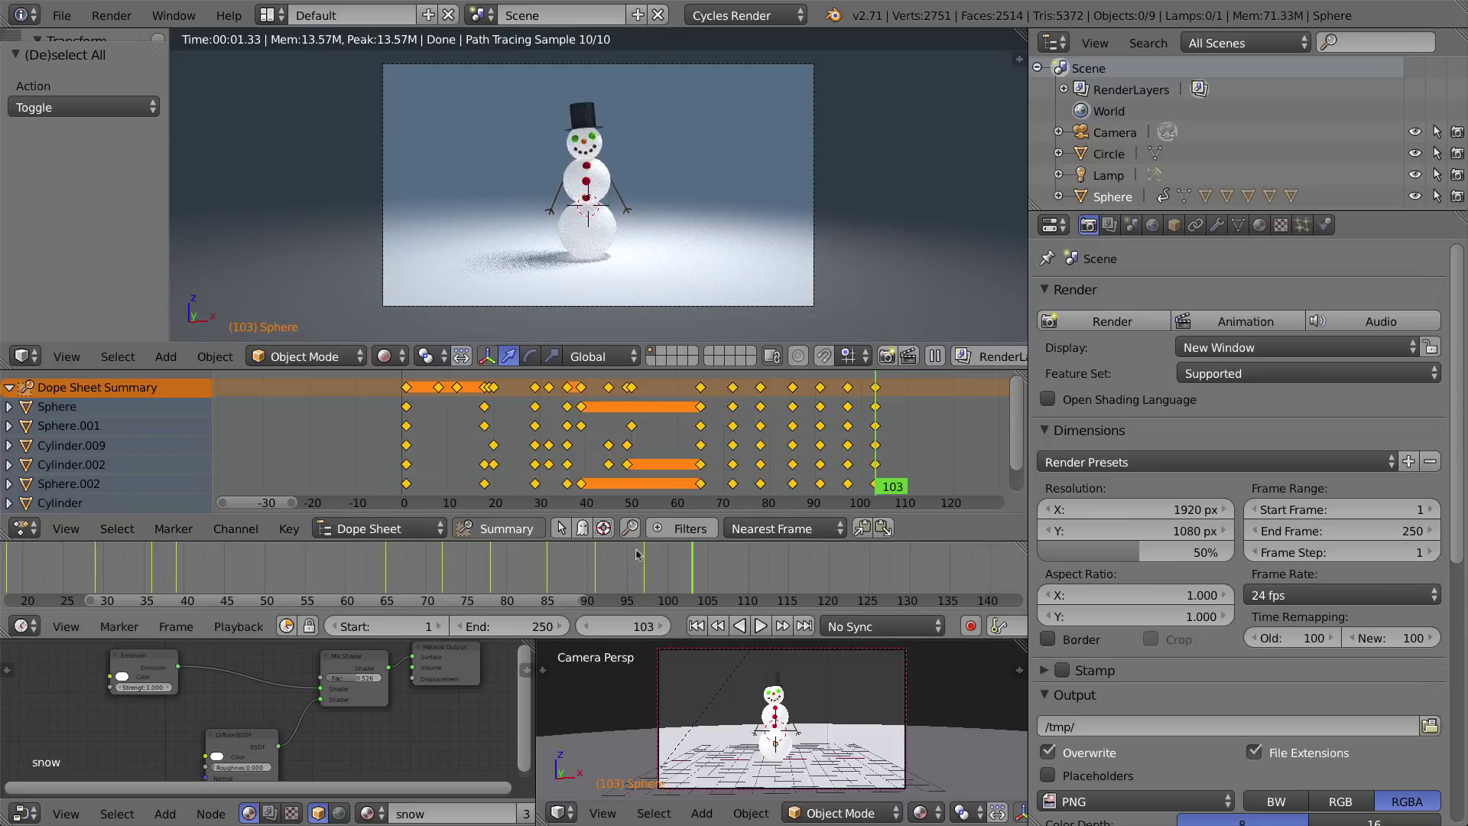
{"action": "scroll", "coordinate": [841, 585], "scroll_direction": "up", "scroll_amount": 2}
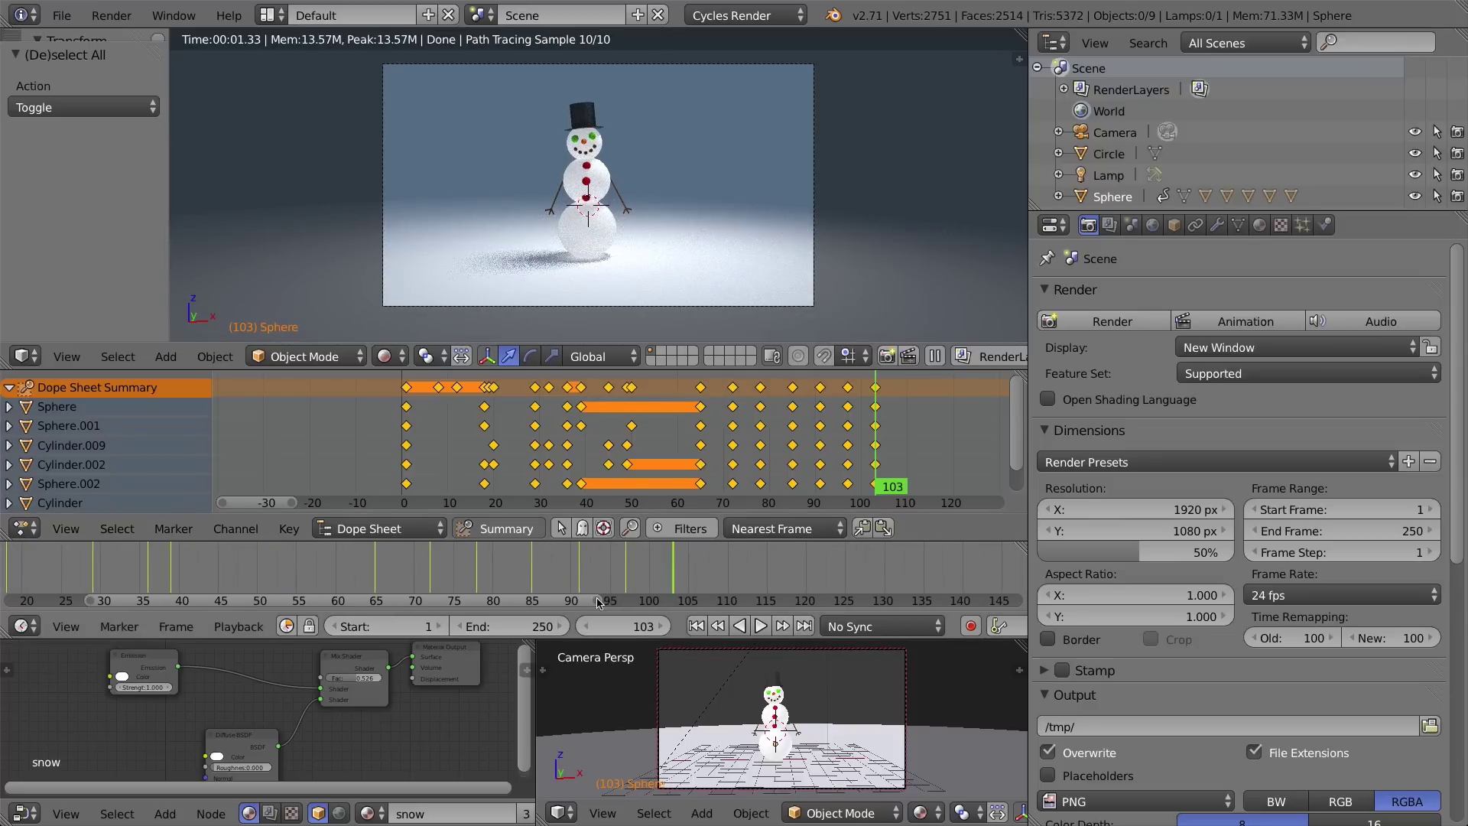
{"action": "left_click_drag", "start_coordinate": [657, 579], "coordinate": [727, 579]}
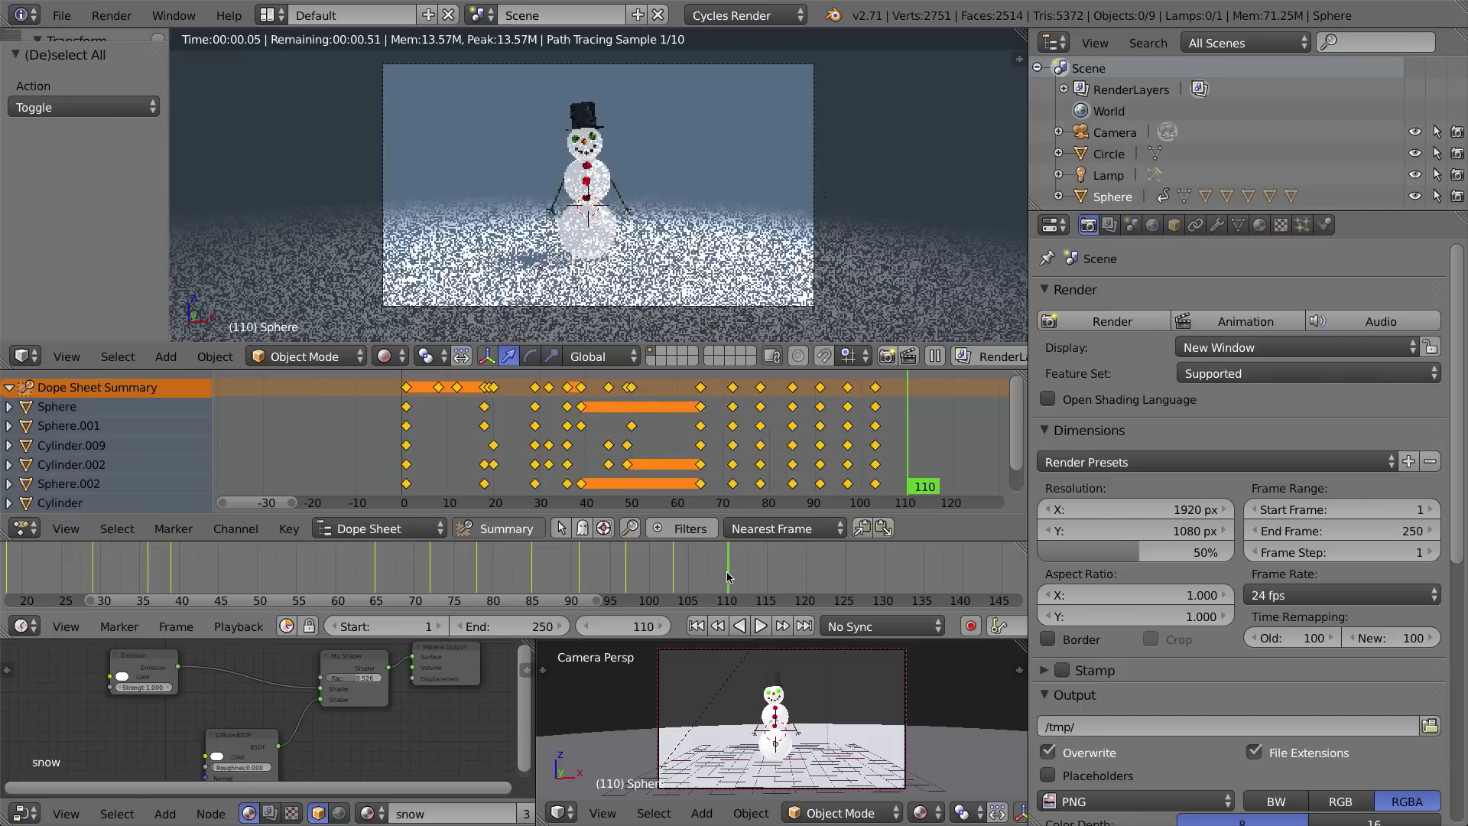
Set the animation end frame to 110 and the resolution scale to 100%
{"action": "left_click", "coordinate": [509, 630]}
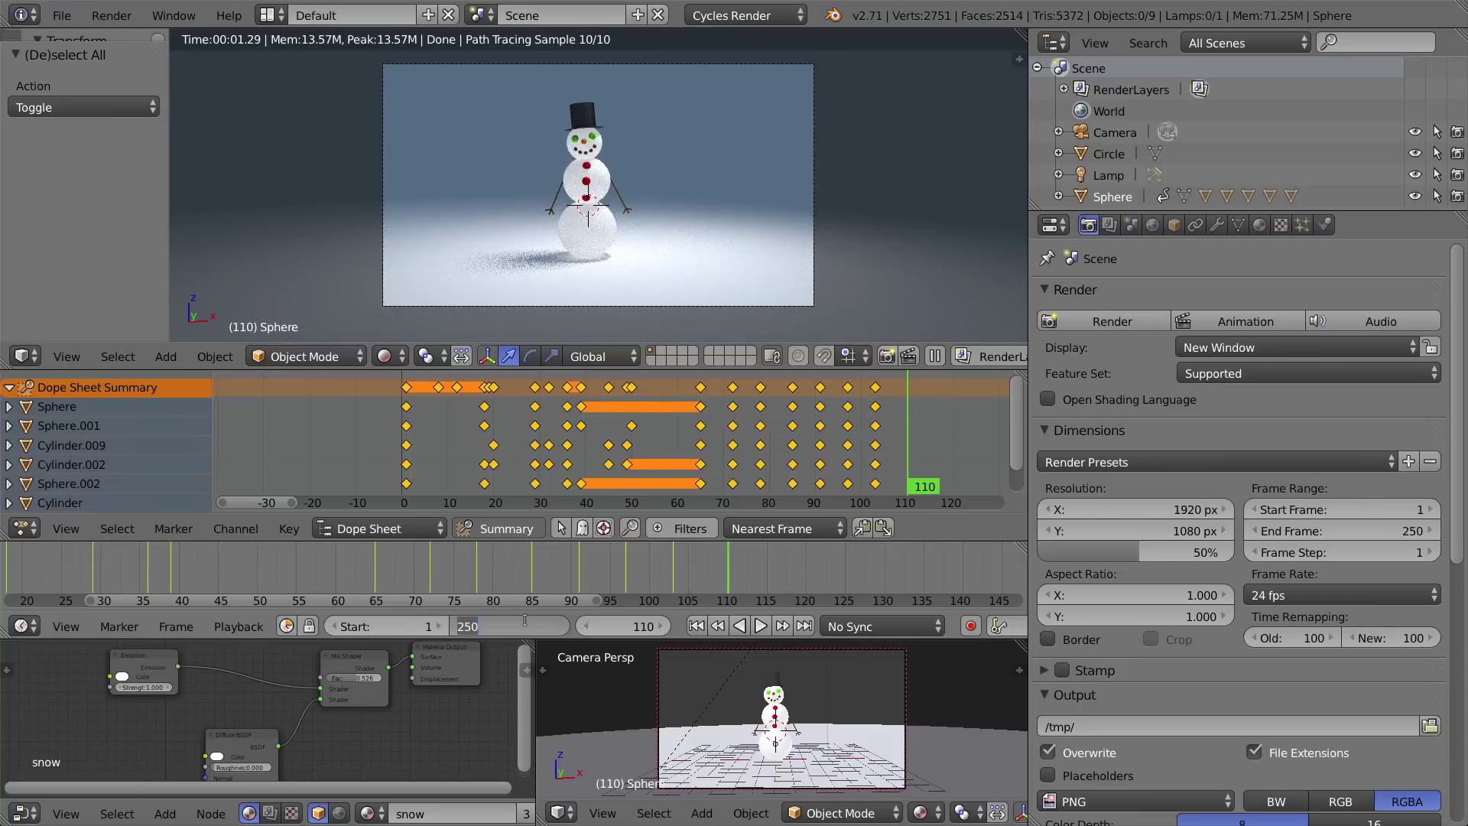
{"action": "type", "text": "110"}
{"action": "key", "text": "Return"}
{"action": "middle_click_drag", "start_coordinate": [420, 557], "coordinate": [620, 557]}
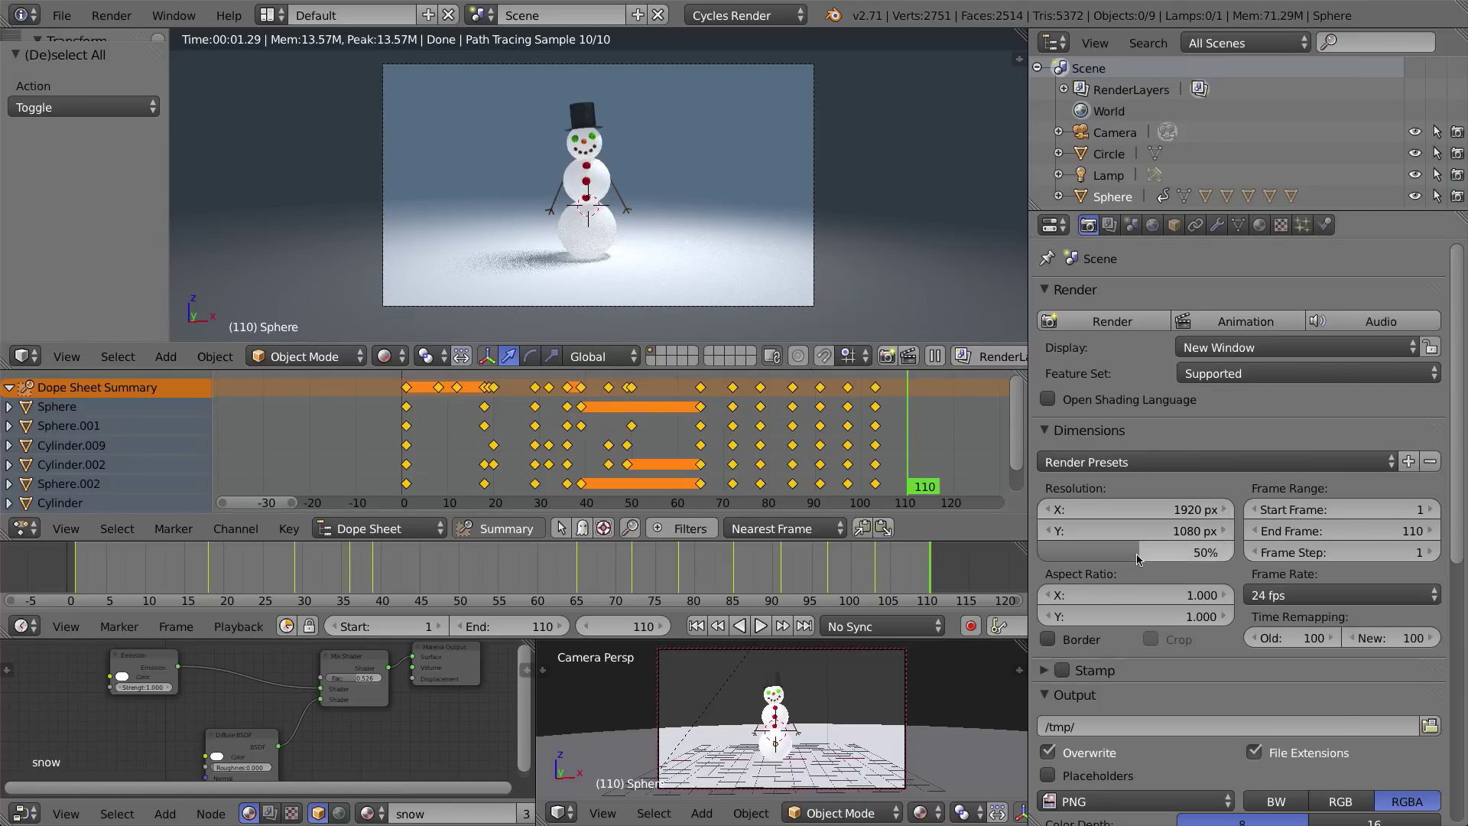
{"action": "left_click_drag", "start_coordinate": [1137, 559], "coordinate": [1233, 559]}
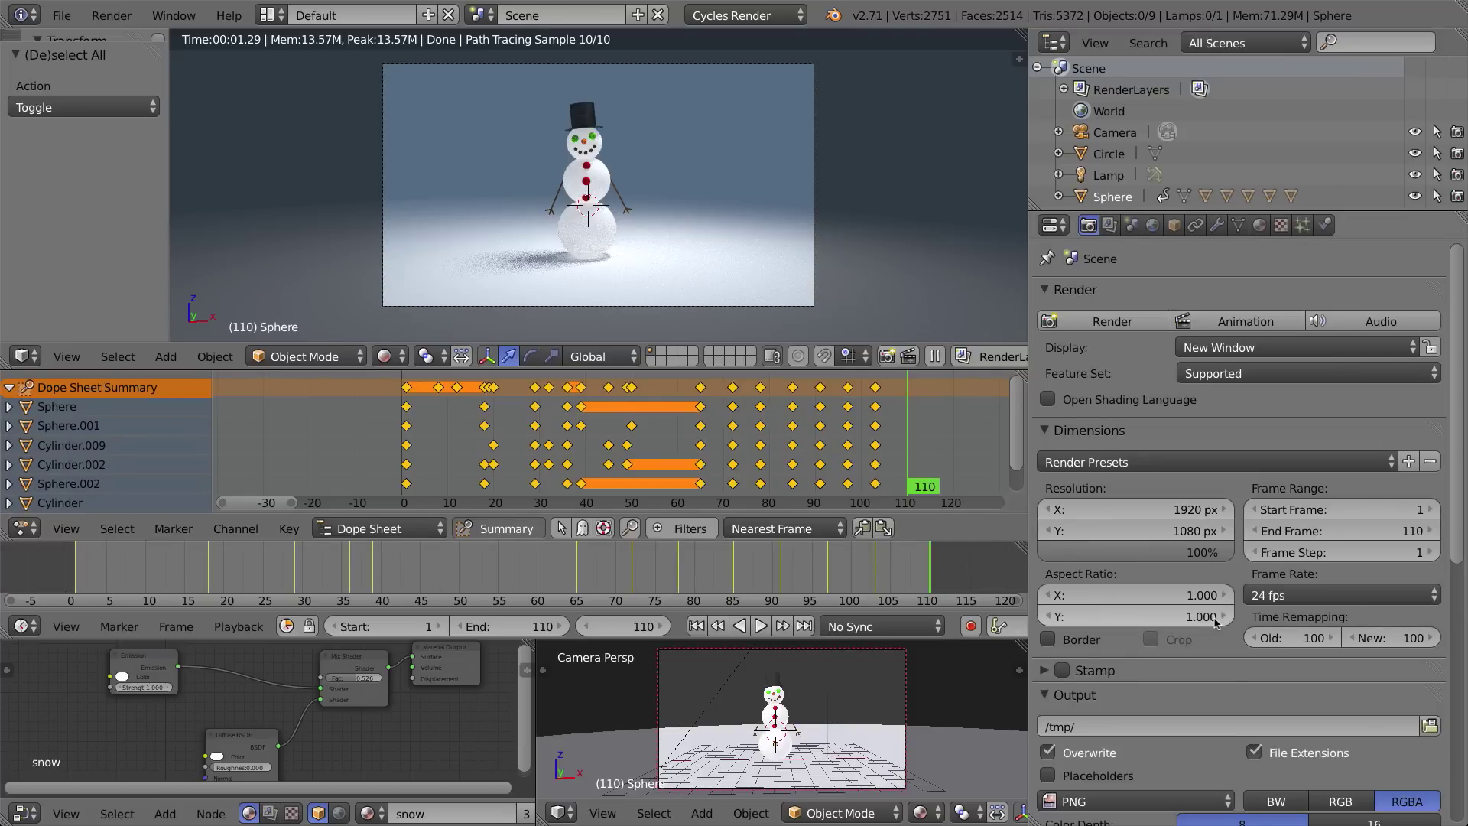
Scroll the Properties panel down to the Output settings
{"action": "scroll", "coordinate": [1206, 550], "scroll_direction": "down", "scroll_amount": 1}
{"action": "scroll", "coordinate": [1205, 545], "scroll_direction": "down", "scroll_amount": 3}
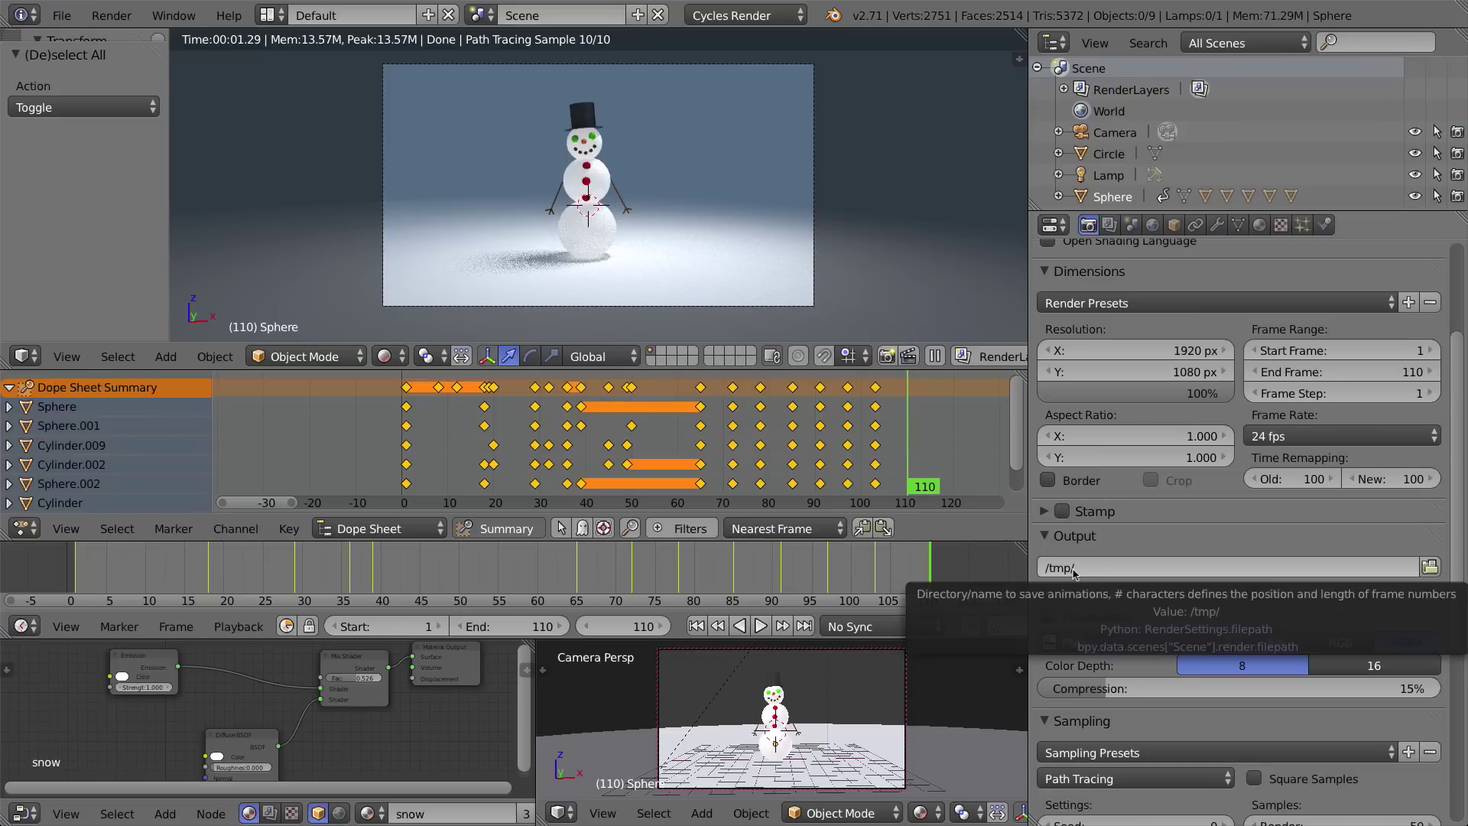
Set the render output path to a new 'Snowman Animation' folder on the Desktop
{"action": "left_click", "coordinate": [1429, 567]}
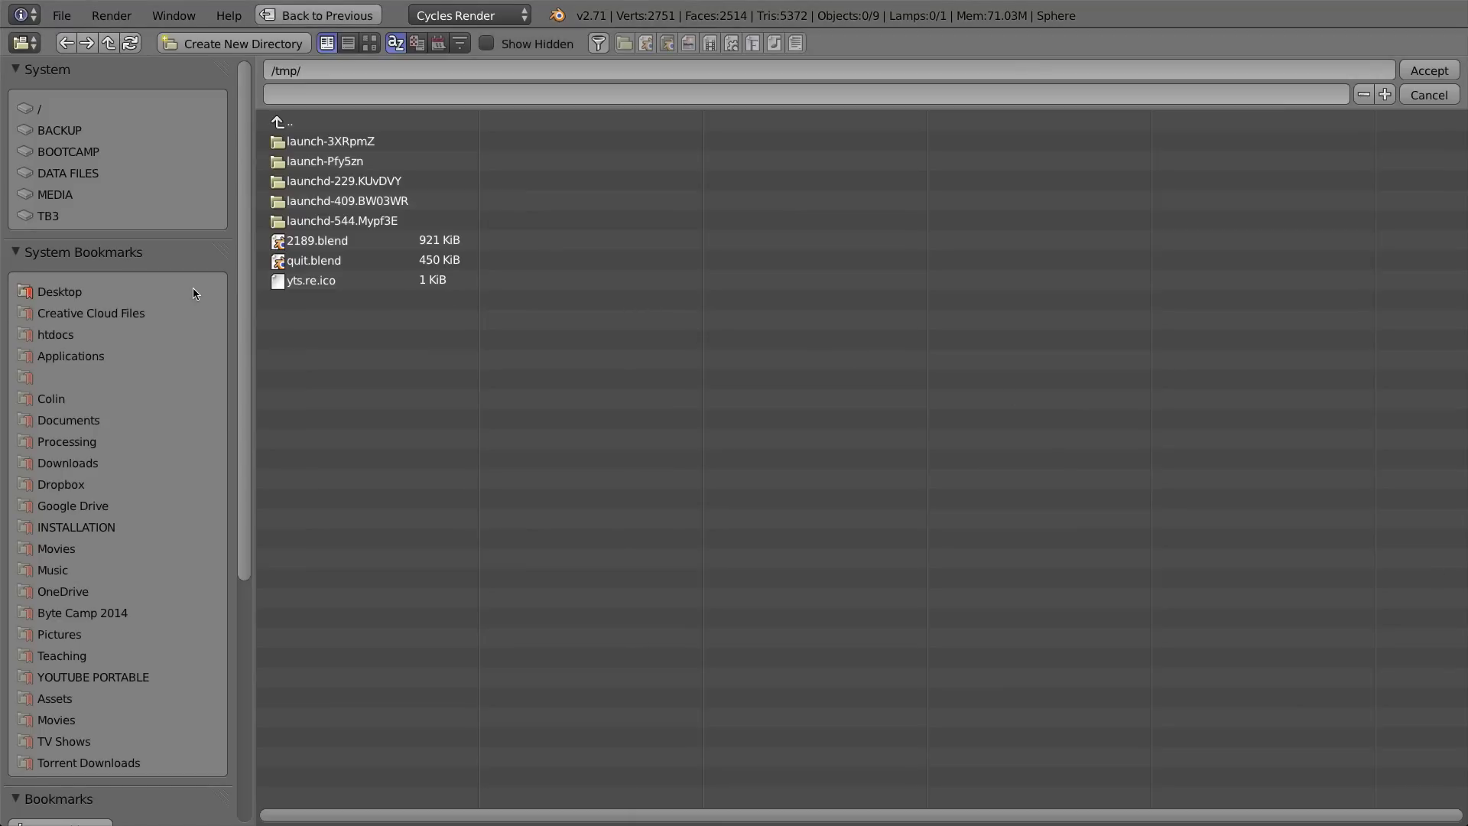
{"action": "left_click", "coordinate": [45, 293]}
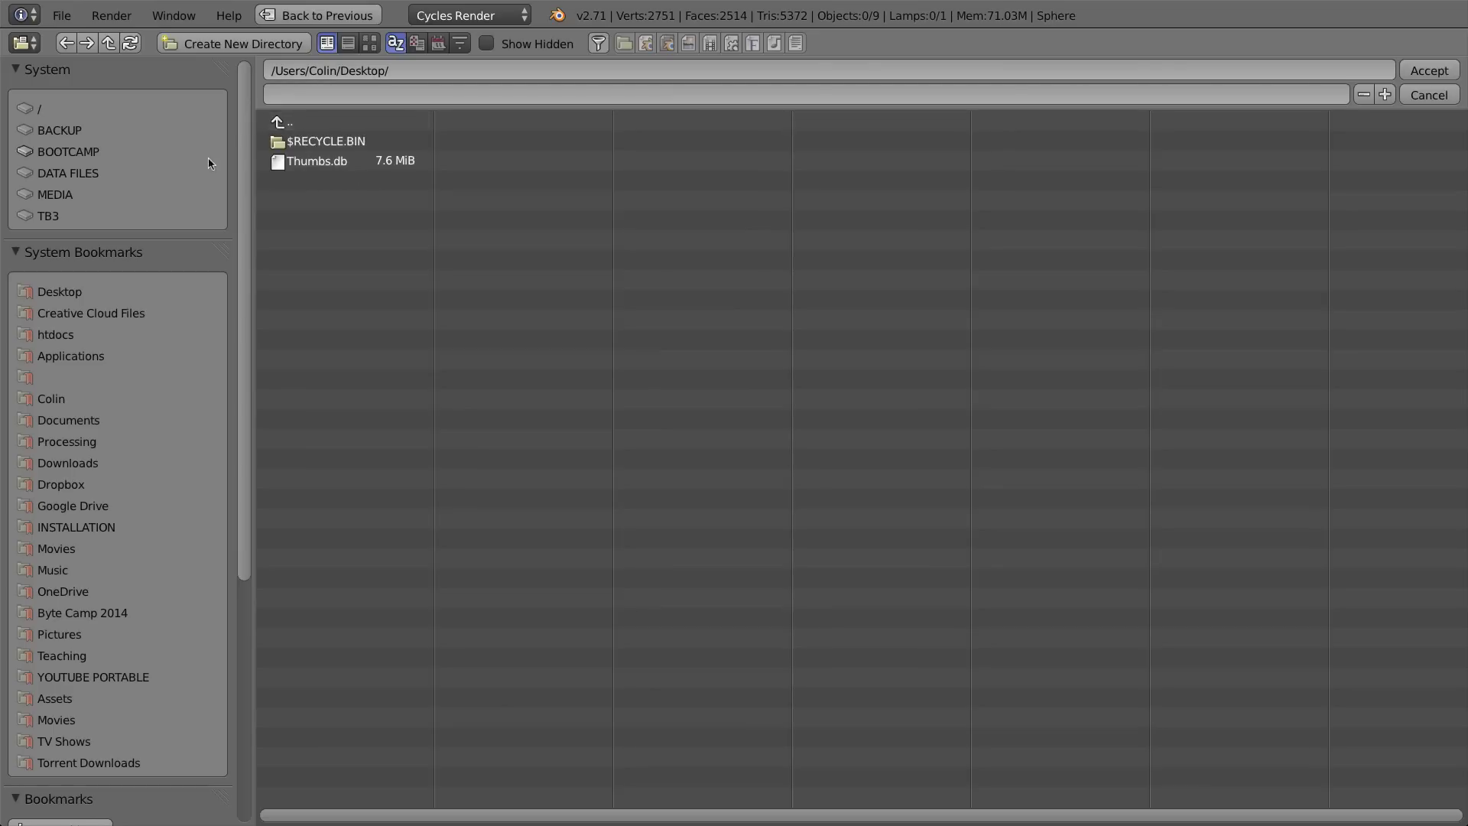
{"action": "left_click", "coordinate": [235, 44]}
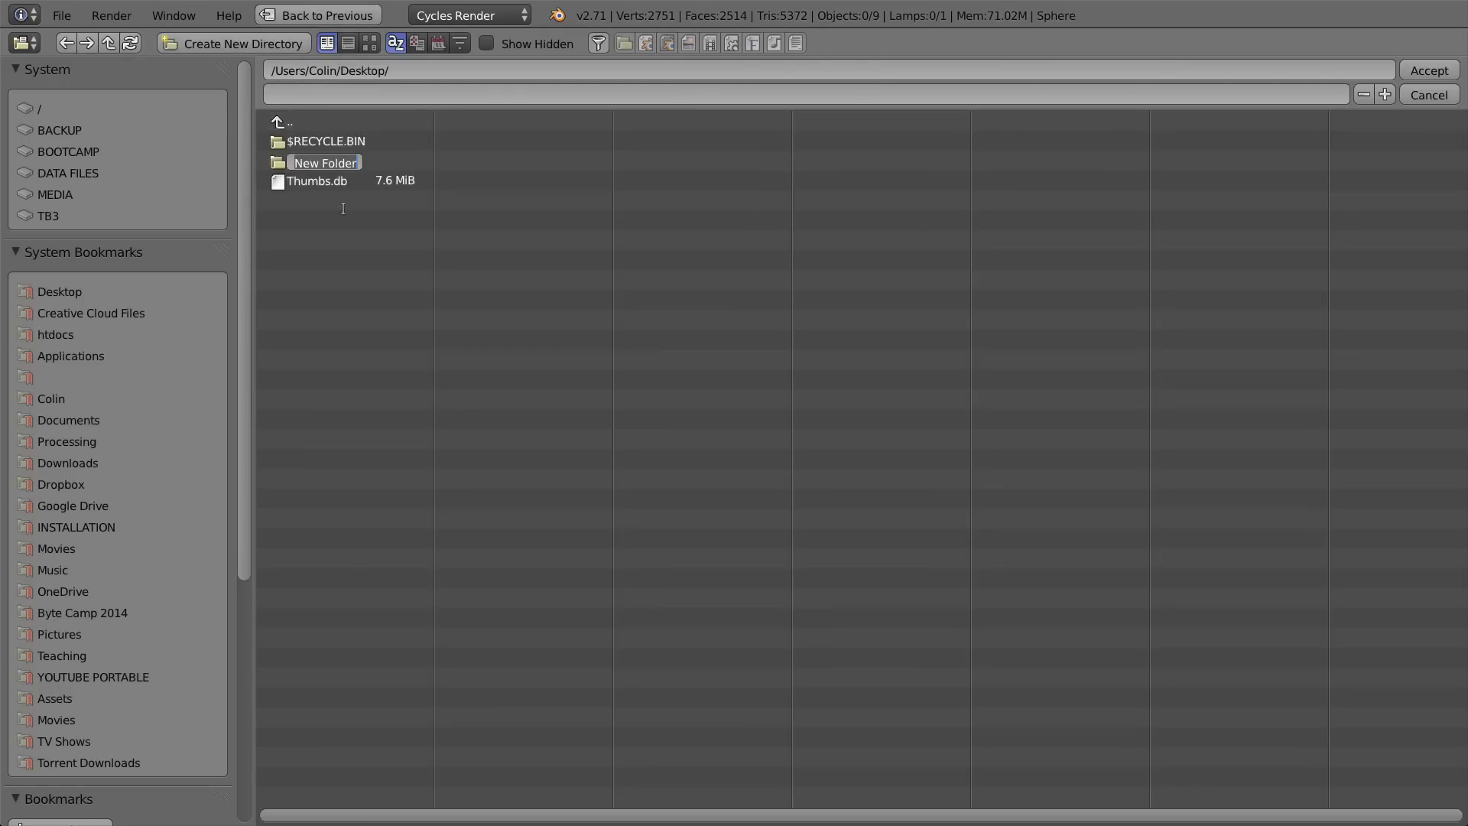
{"action": "type", "text": "Snowman An"}
{"action": "type", "text": "imation"}
{"action": "key", "text": "Return"}
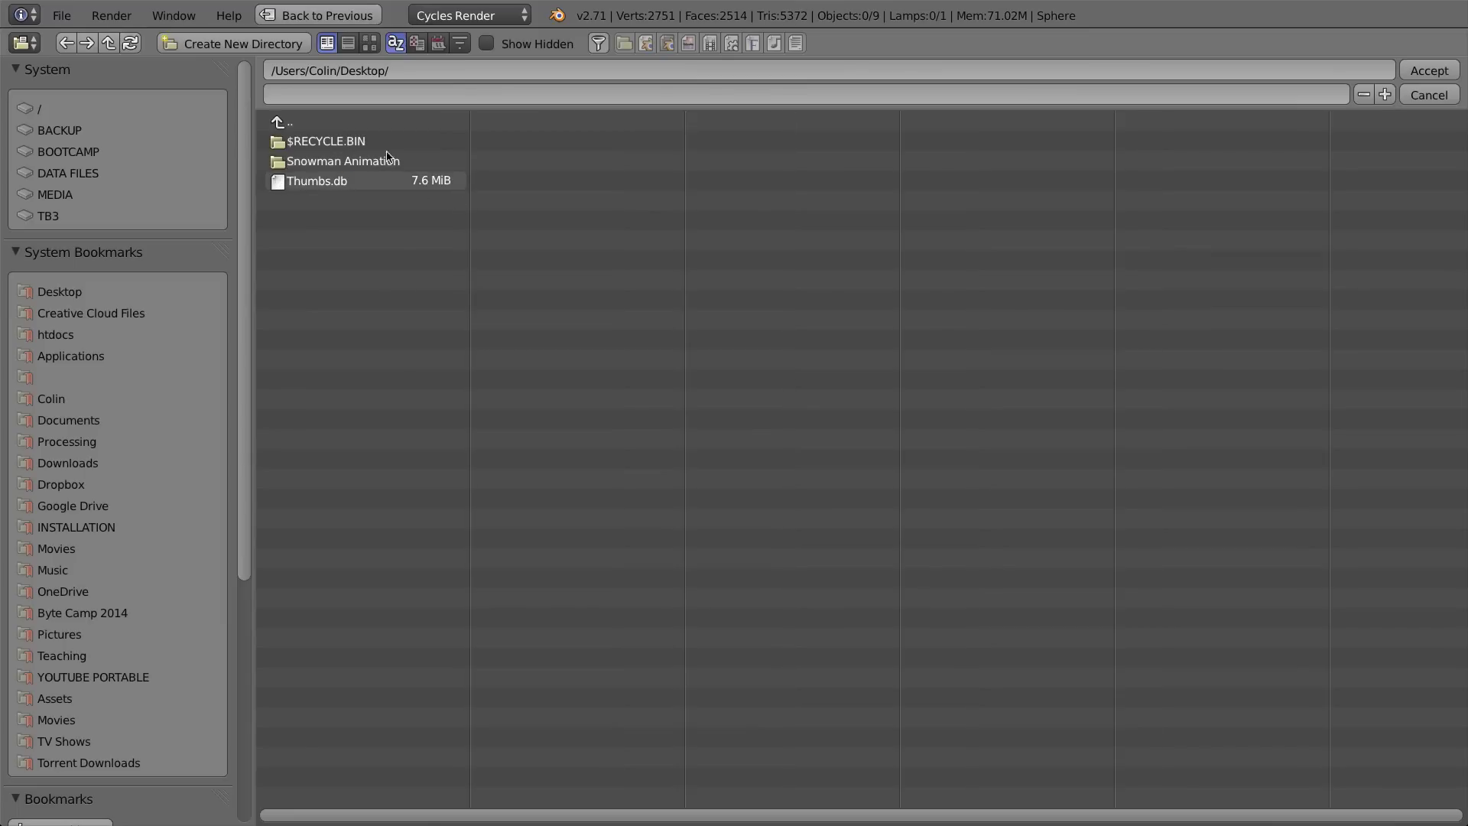
{"action": "left_click", "coordinate": [345, 163]}
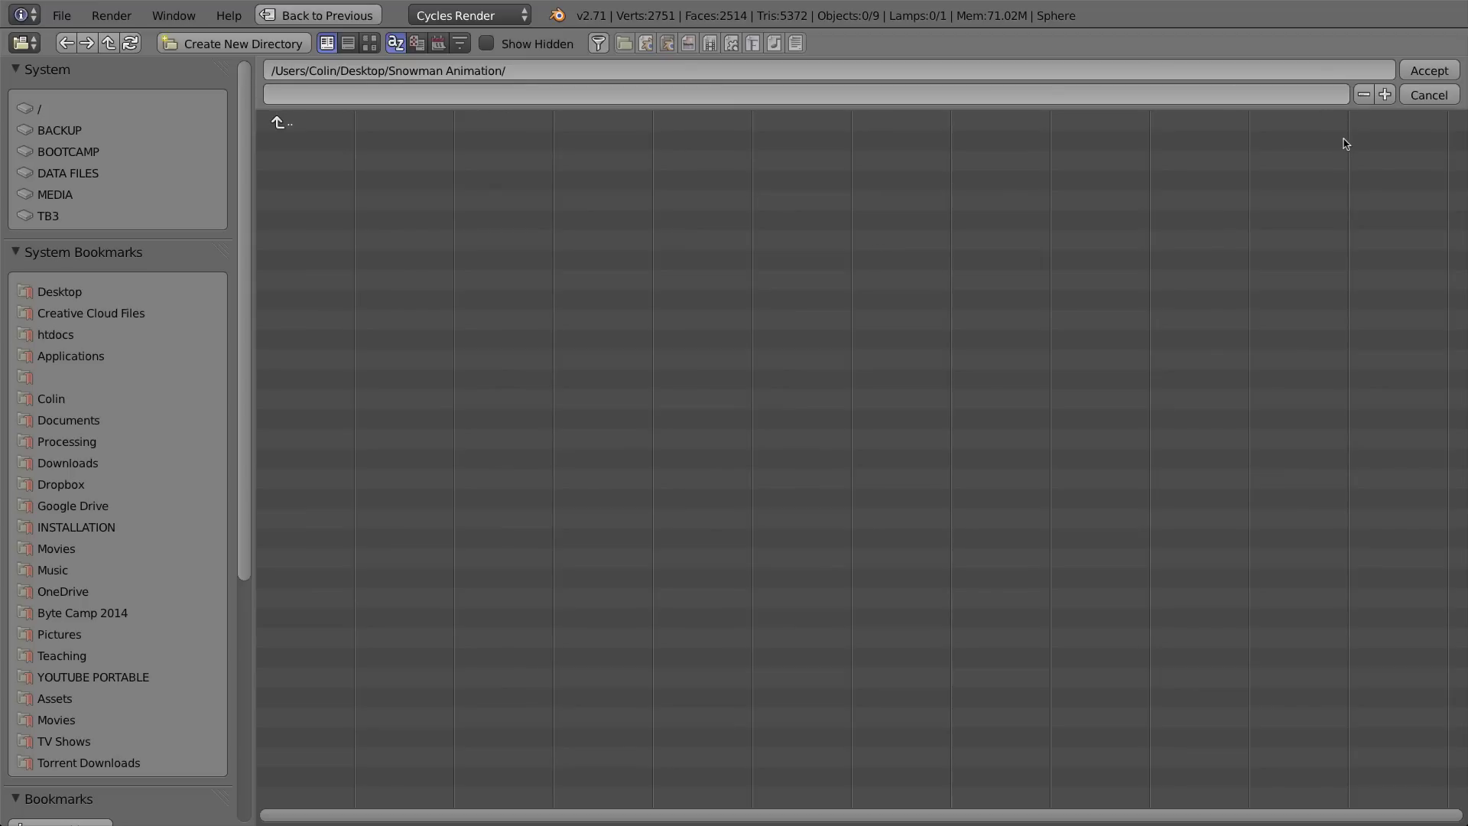
{"action": "left_click", "coordinate": [1430, 76]}
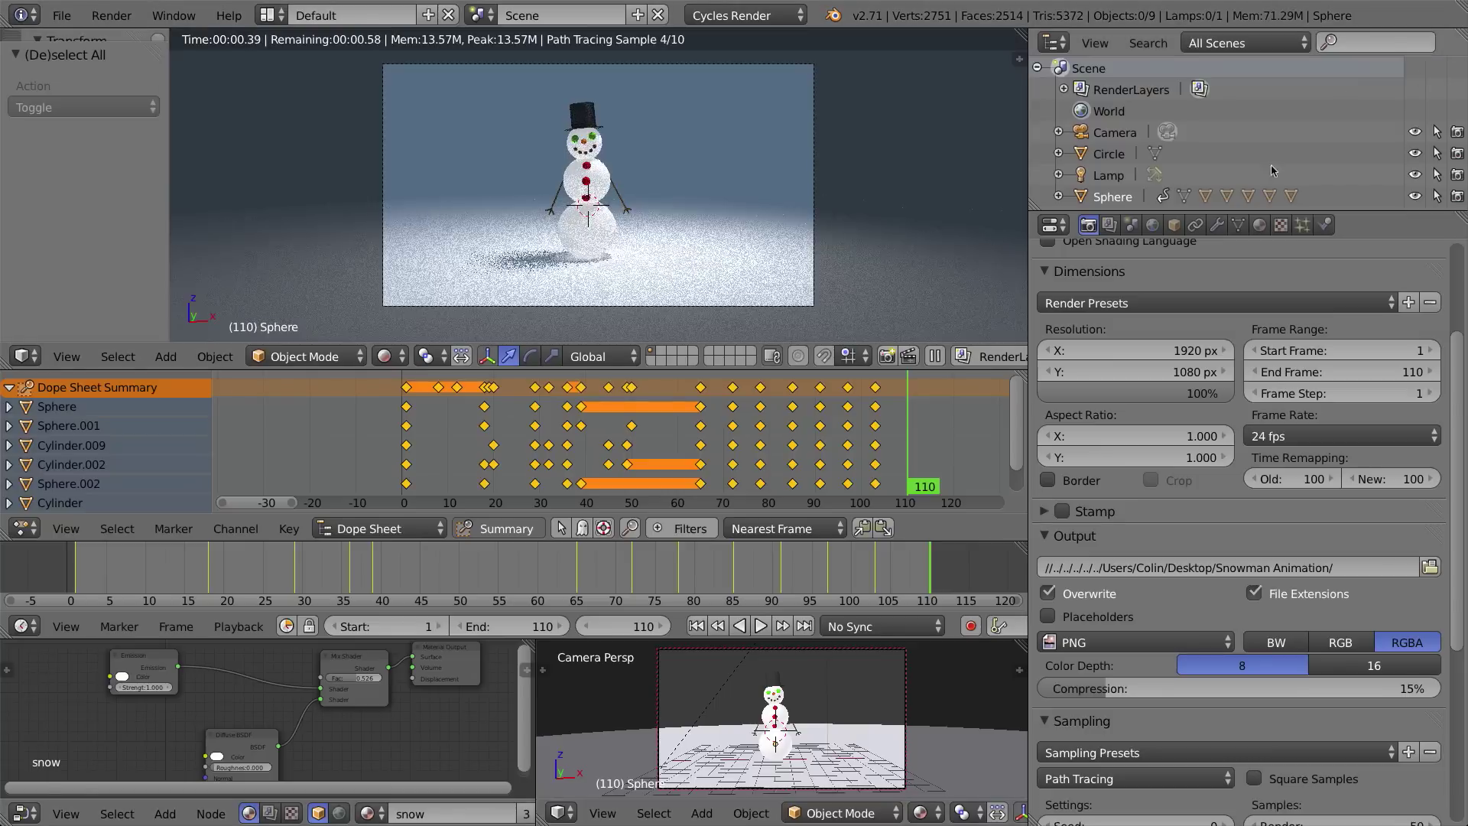
{"action": "scroll", "coordinate": [1212, 415], "scroll_direction": "down", "scroll_amount": 5}
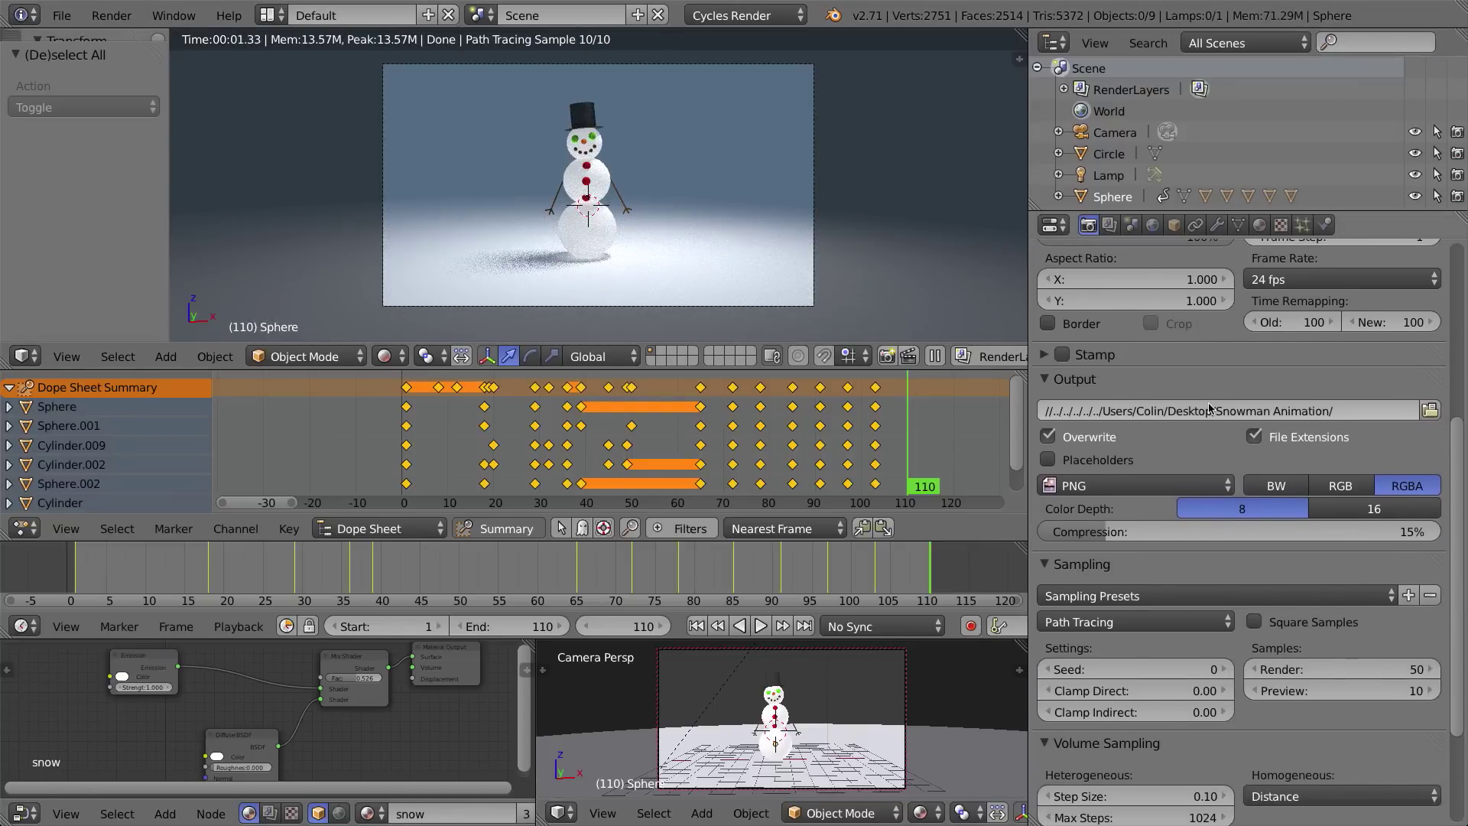
{"action": "left_click", "coordinate": [1080, 487]}
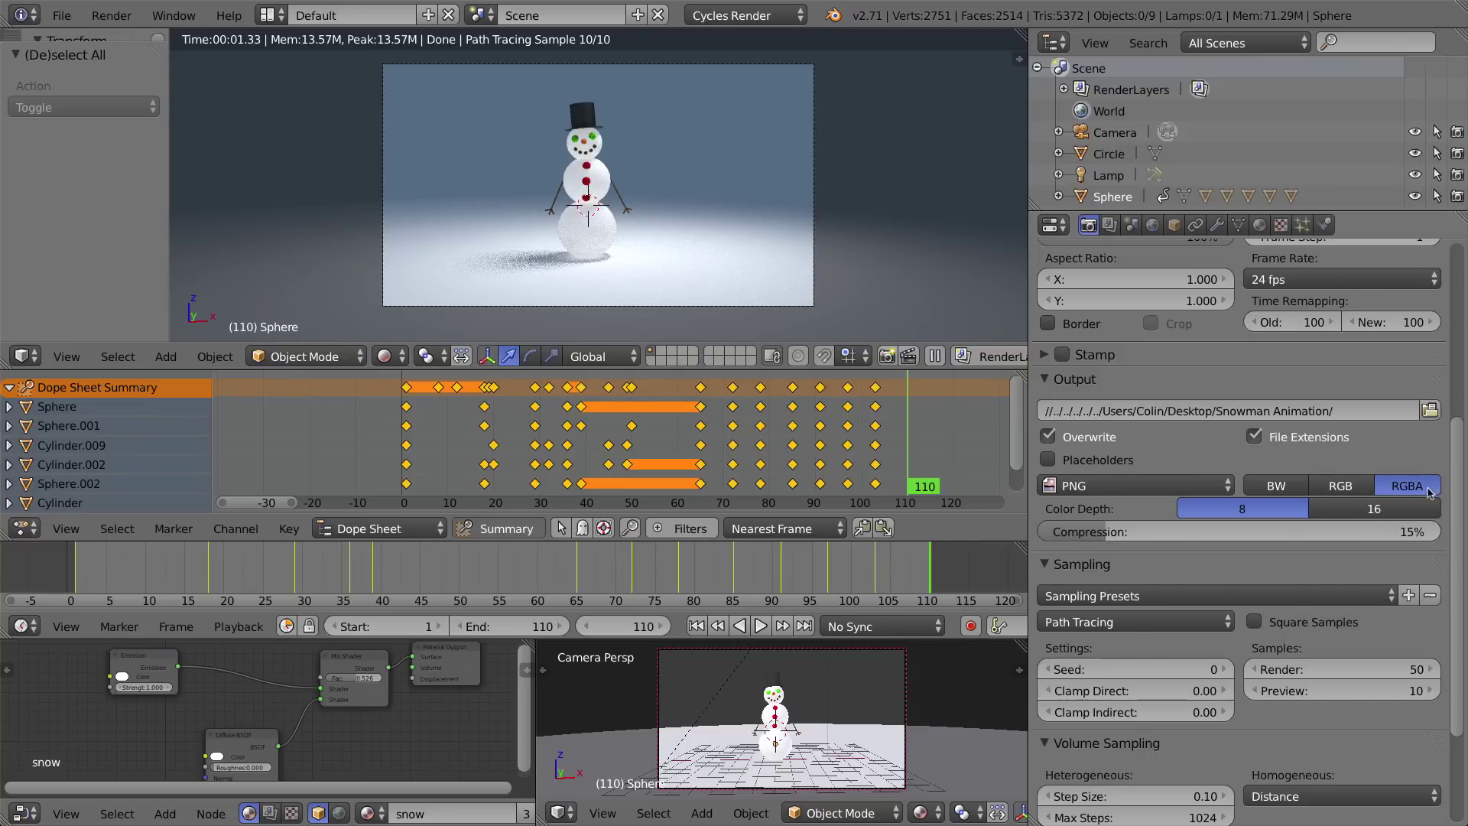
Change the PNG output colour from RGBA to RGB
{"action": "left_click", "coordinate": [1347, 486]}
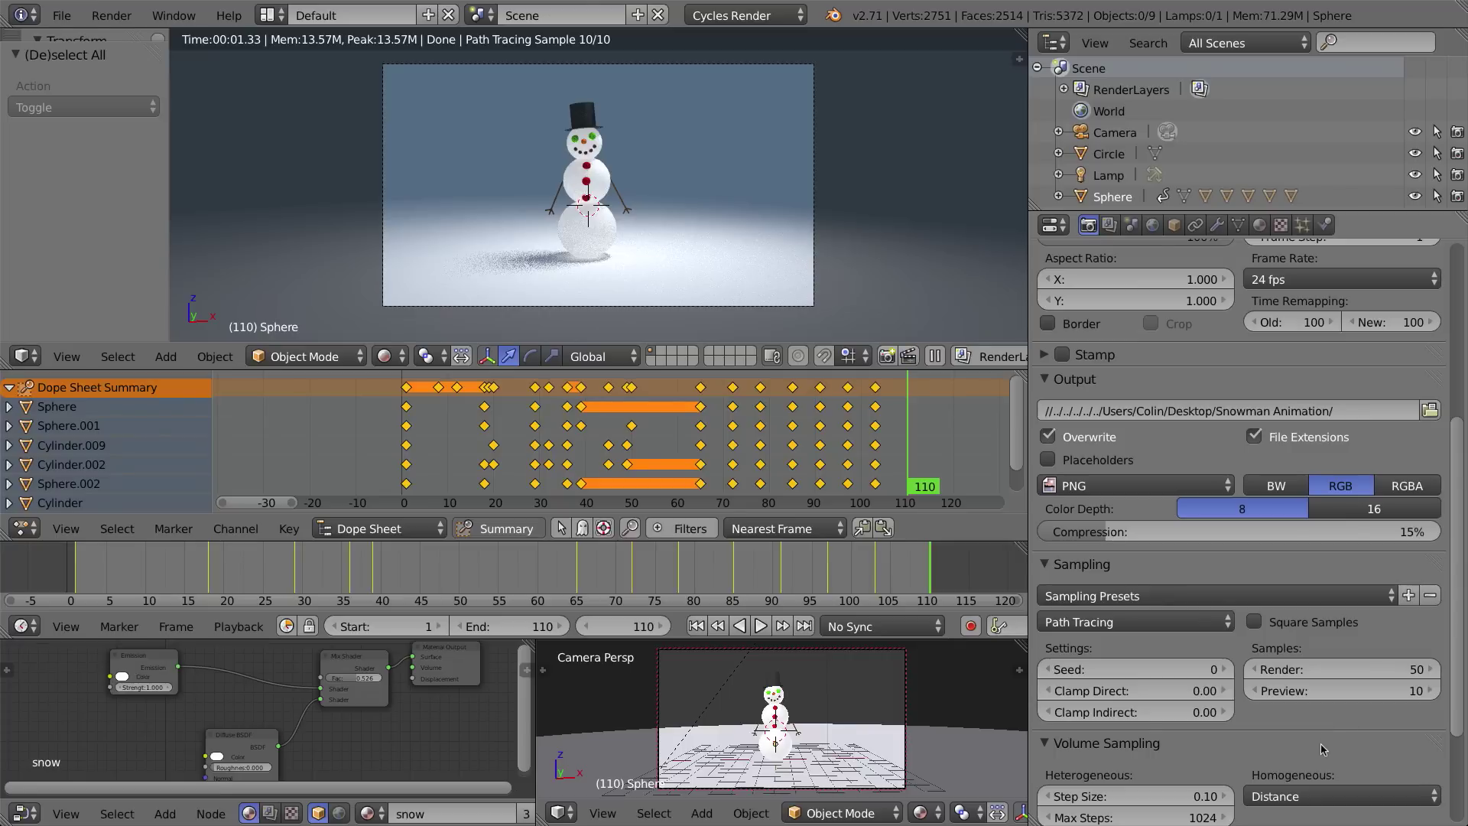
{"action": "scroll", "coordinate": [1320, 743], "scroll_direction": "down", "scroll_amount": 5}
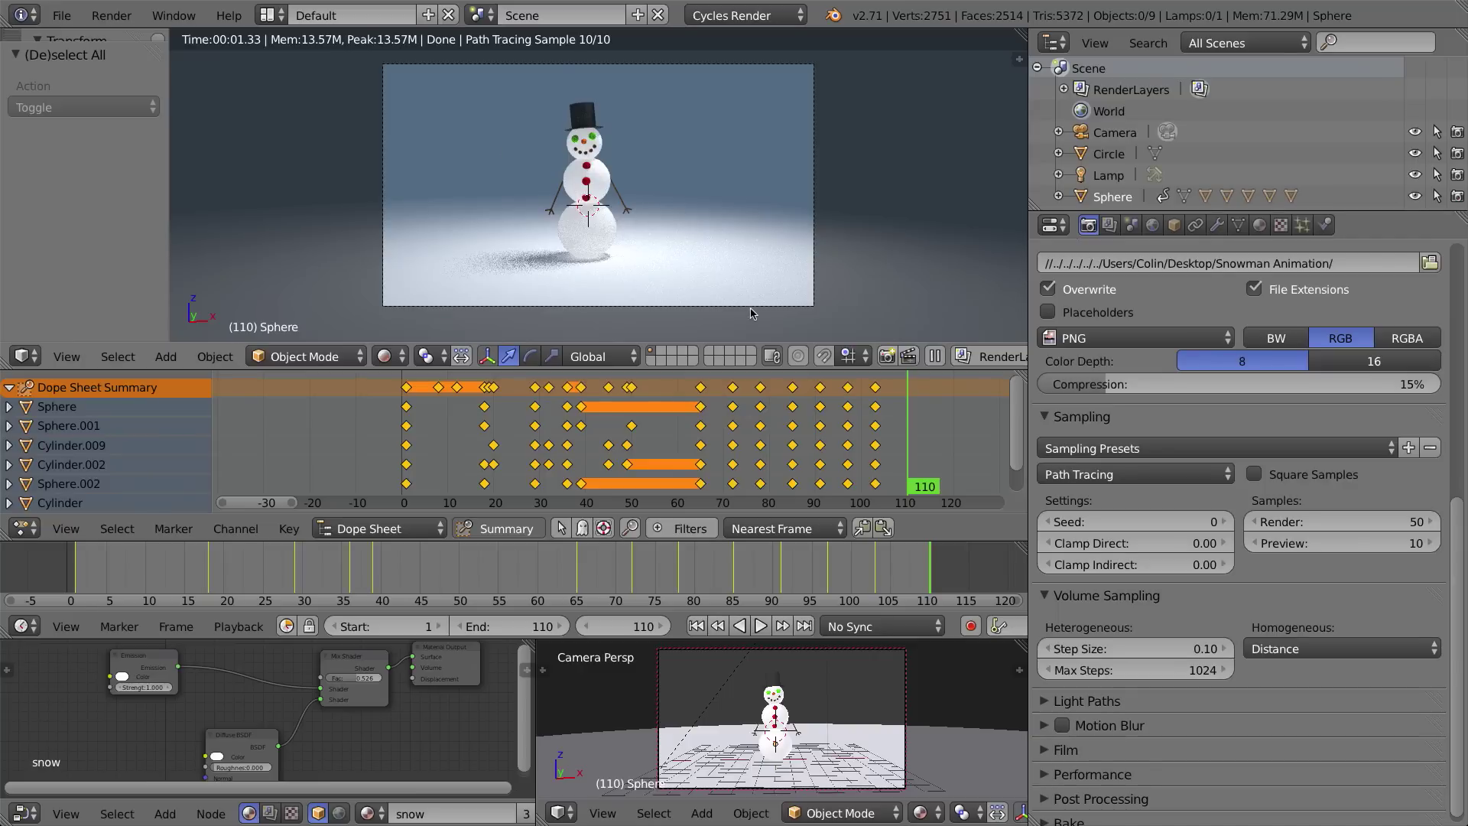
{"action": "scroll", "coordinate": [1172, 690], "scroll_direction": "up", "scroll_amount": 8}
{"action": "scroll", "coordinate": [1171, 690], "scroll_direction": "up", "scroll_amount": 5}
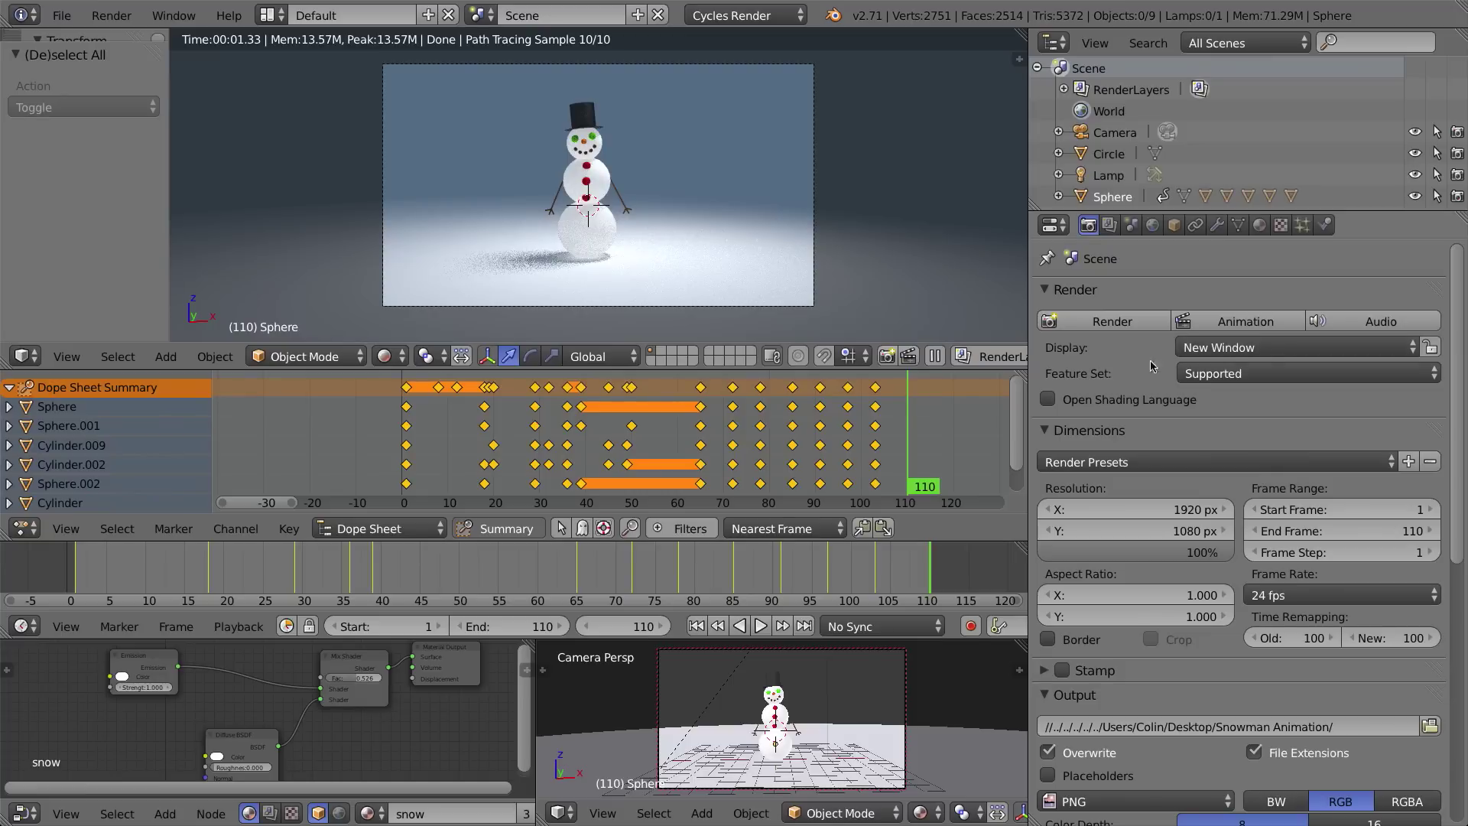
Show renders in a new window and render the whole animation through frame 105
{"action": "left_click", "coordinate": [1236, 352]}
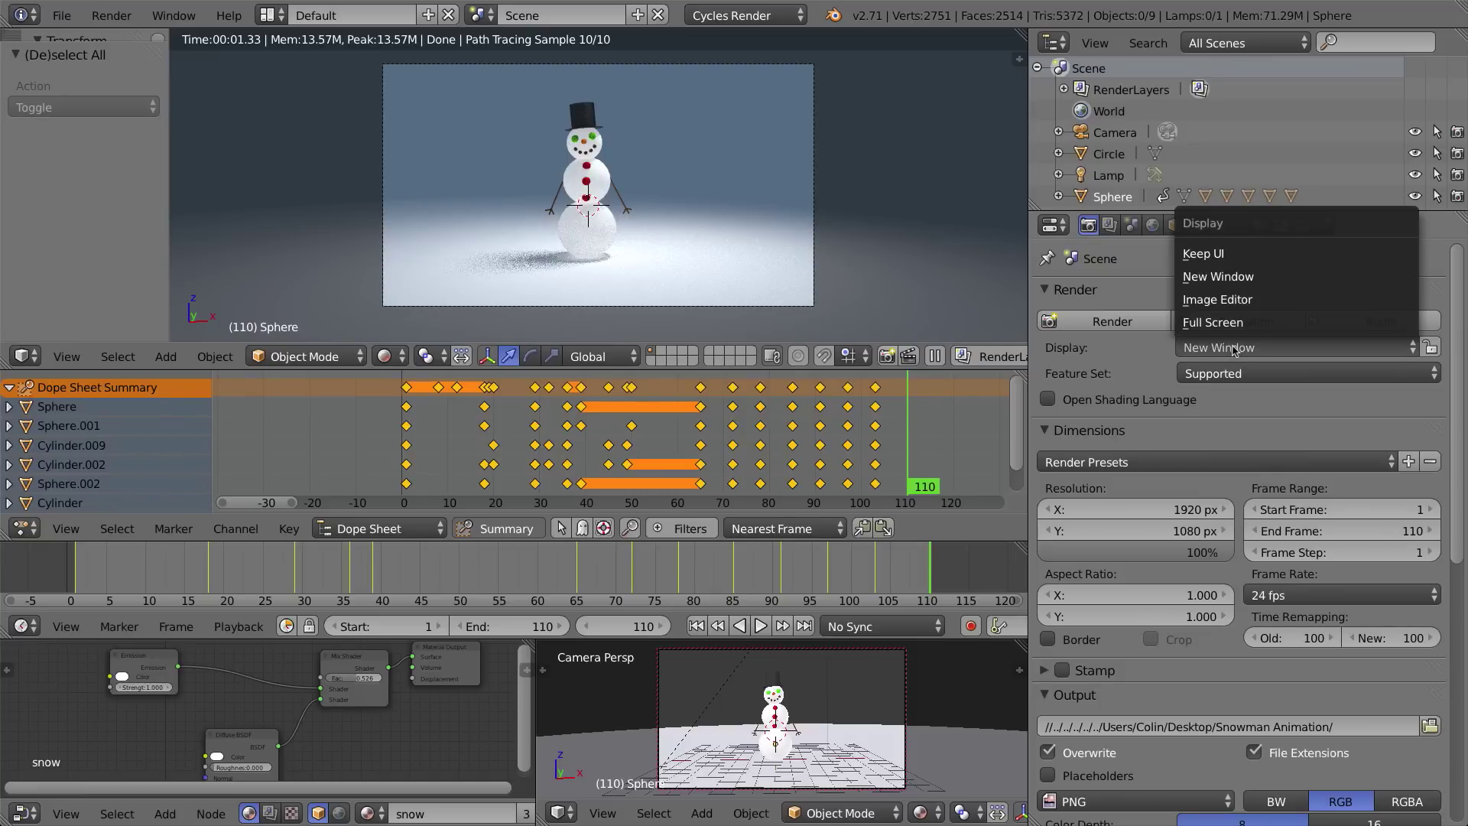
{"action": "left_click", "coordinate": [1250, 301]}
{"action": "left_click", "coordinate": [1254, 352]}
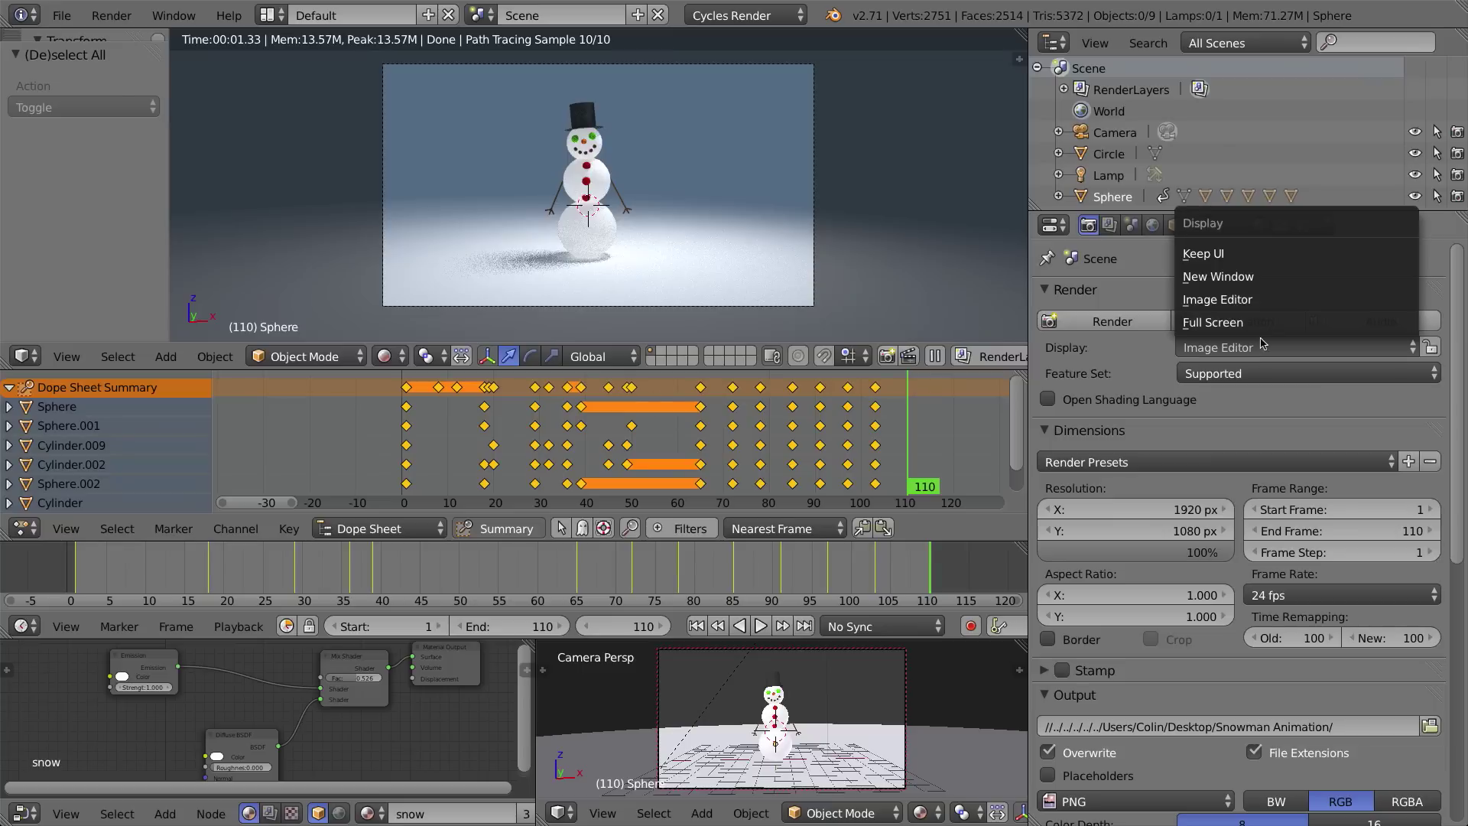
{"action": "left_click", "coordinate": [1258, 281]}
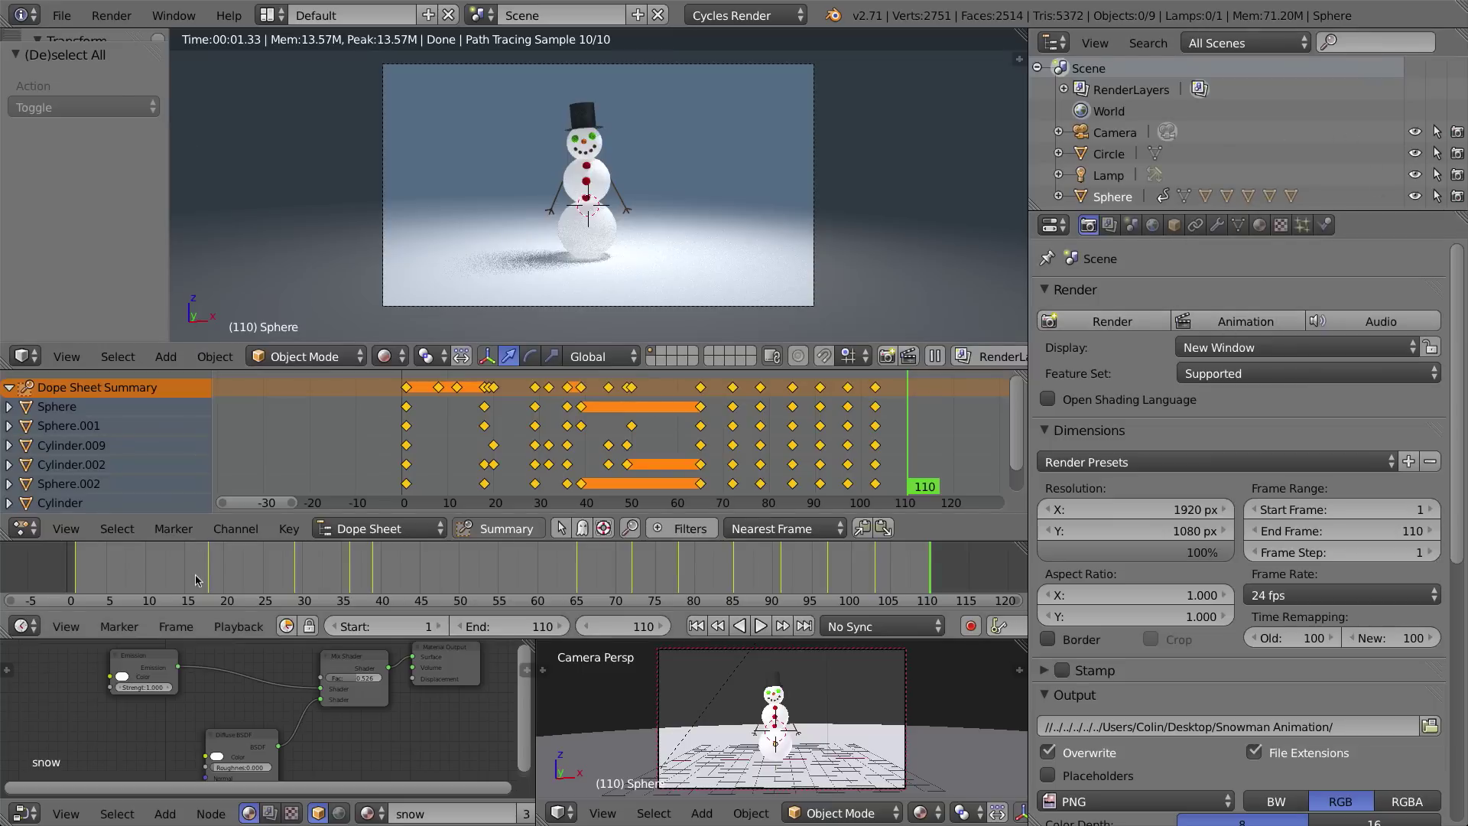
{"action": "left_click", "coordinate": [1239, 323]}
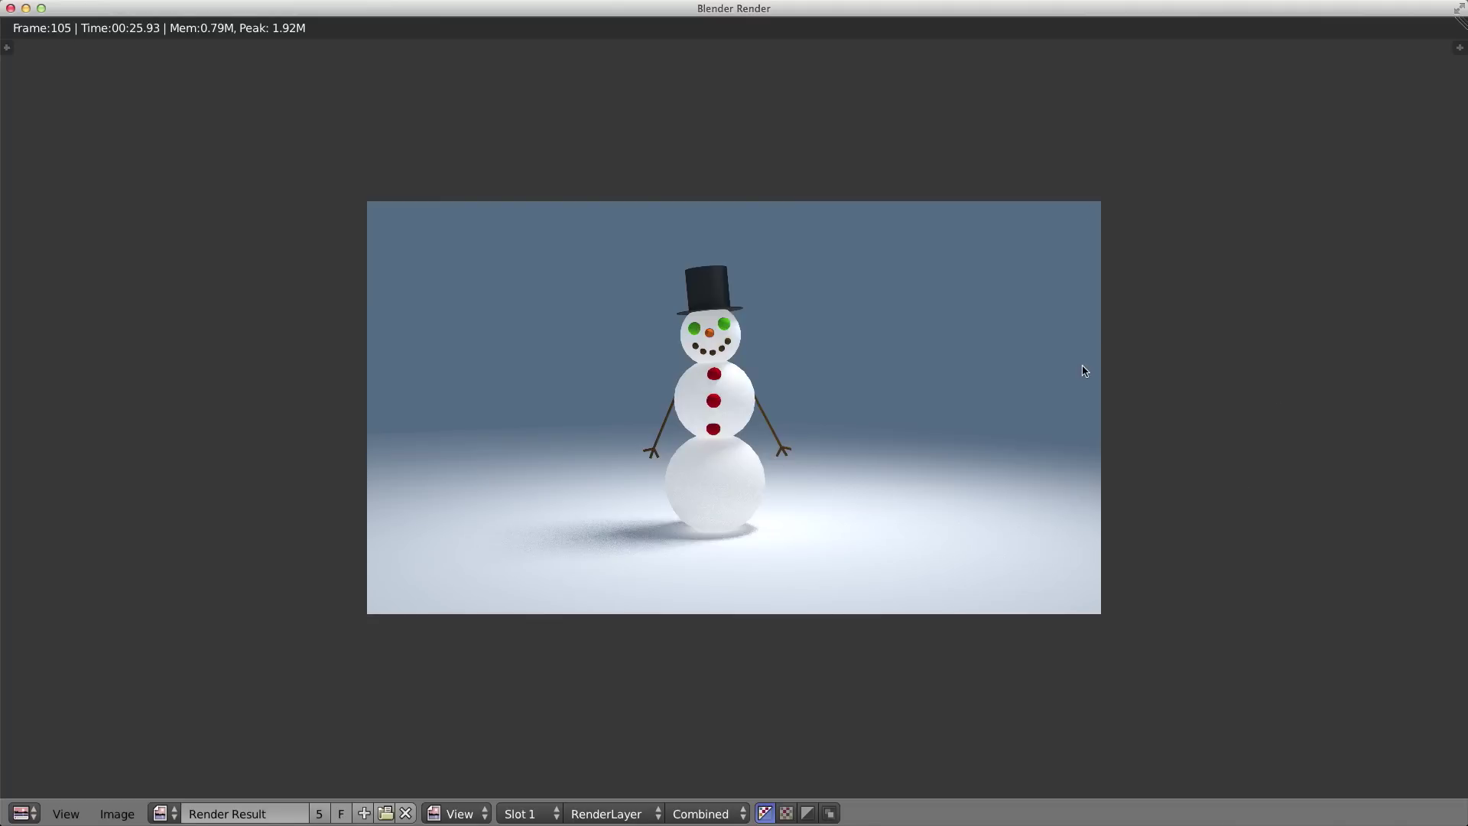
{"action": "key", "text": "Escape"}
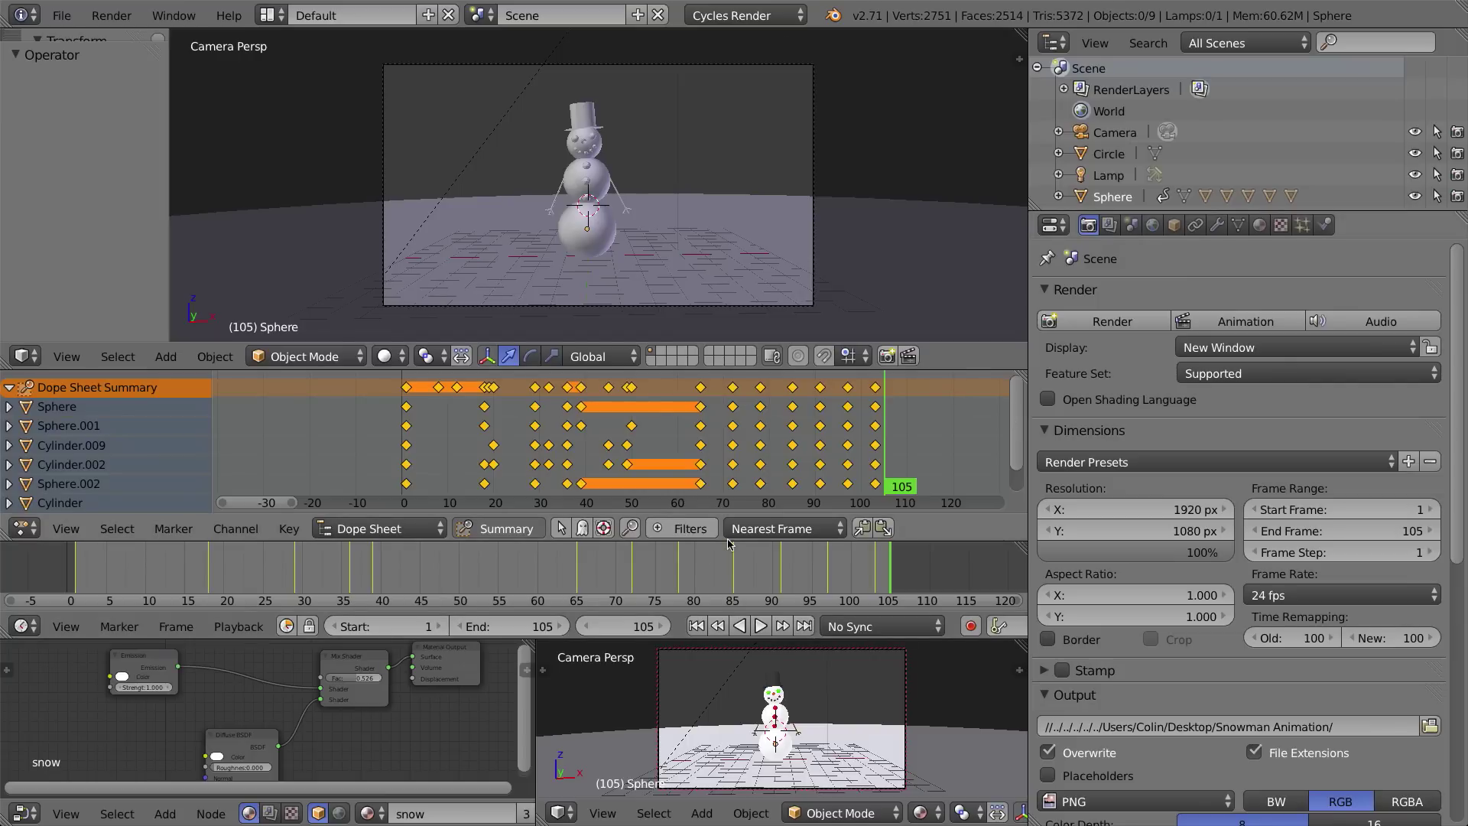
Save over 17-snowman-scene.blend, then reload the default start-up scene
{"action": "key", "text": "super+s"}
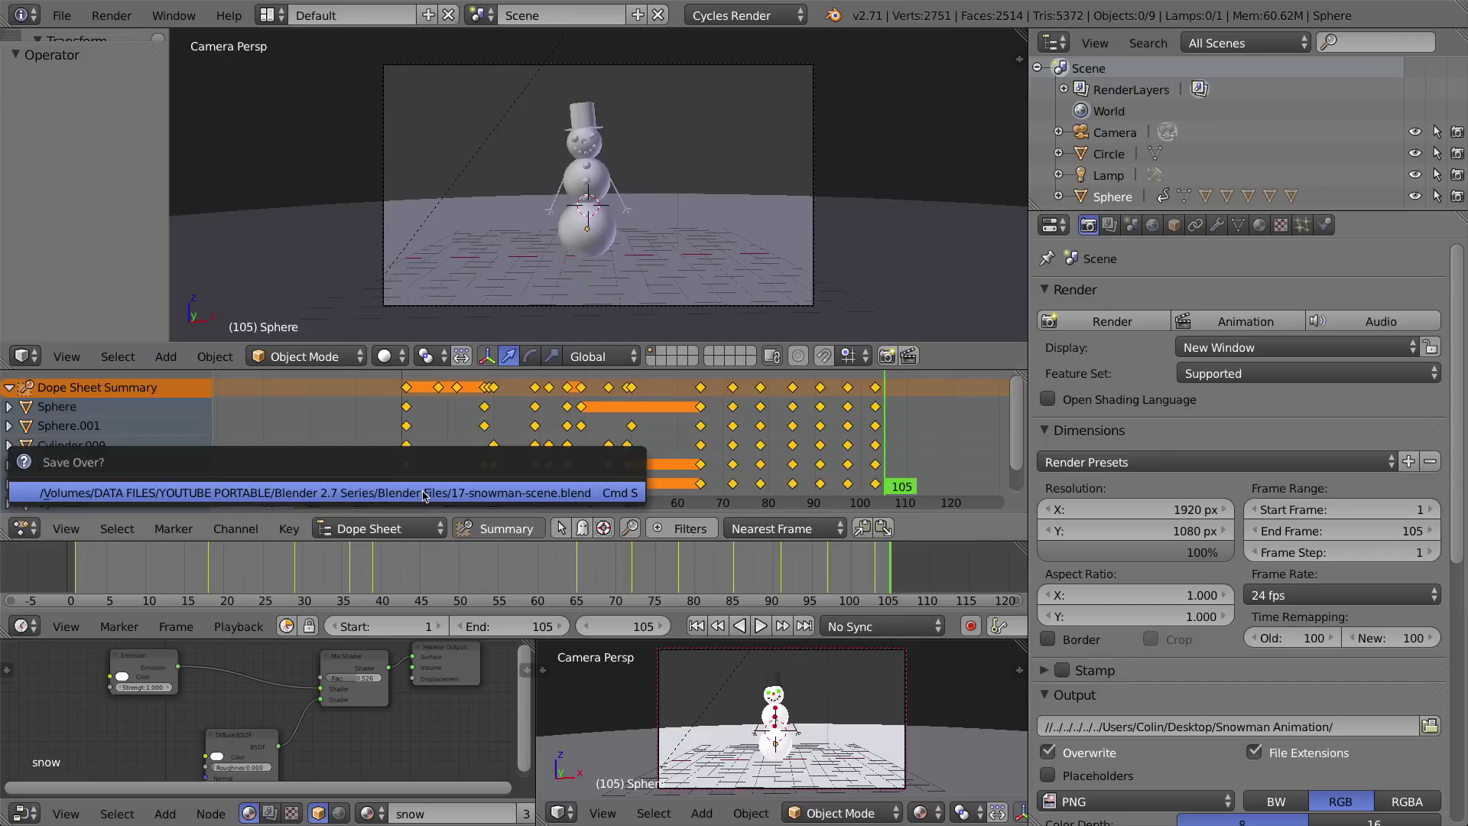
{"action": "left_click", "coordinate": [421, 493]}
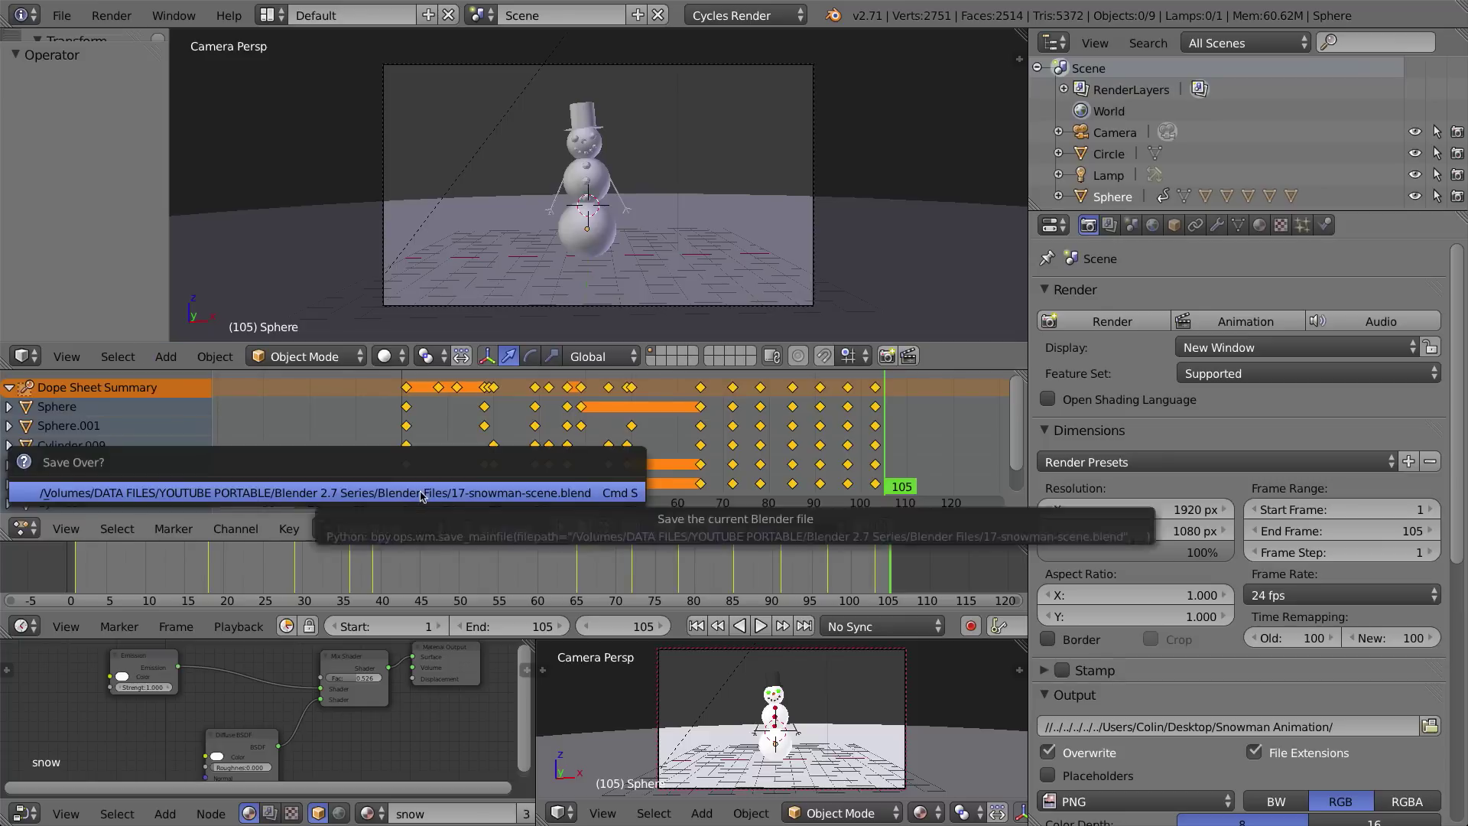
{"action": "left_click", "coordinate": [67, 16]}
{"action": "left_click", "coordinate": [74, 38]}
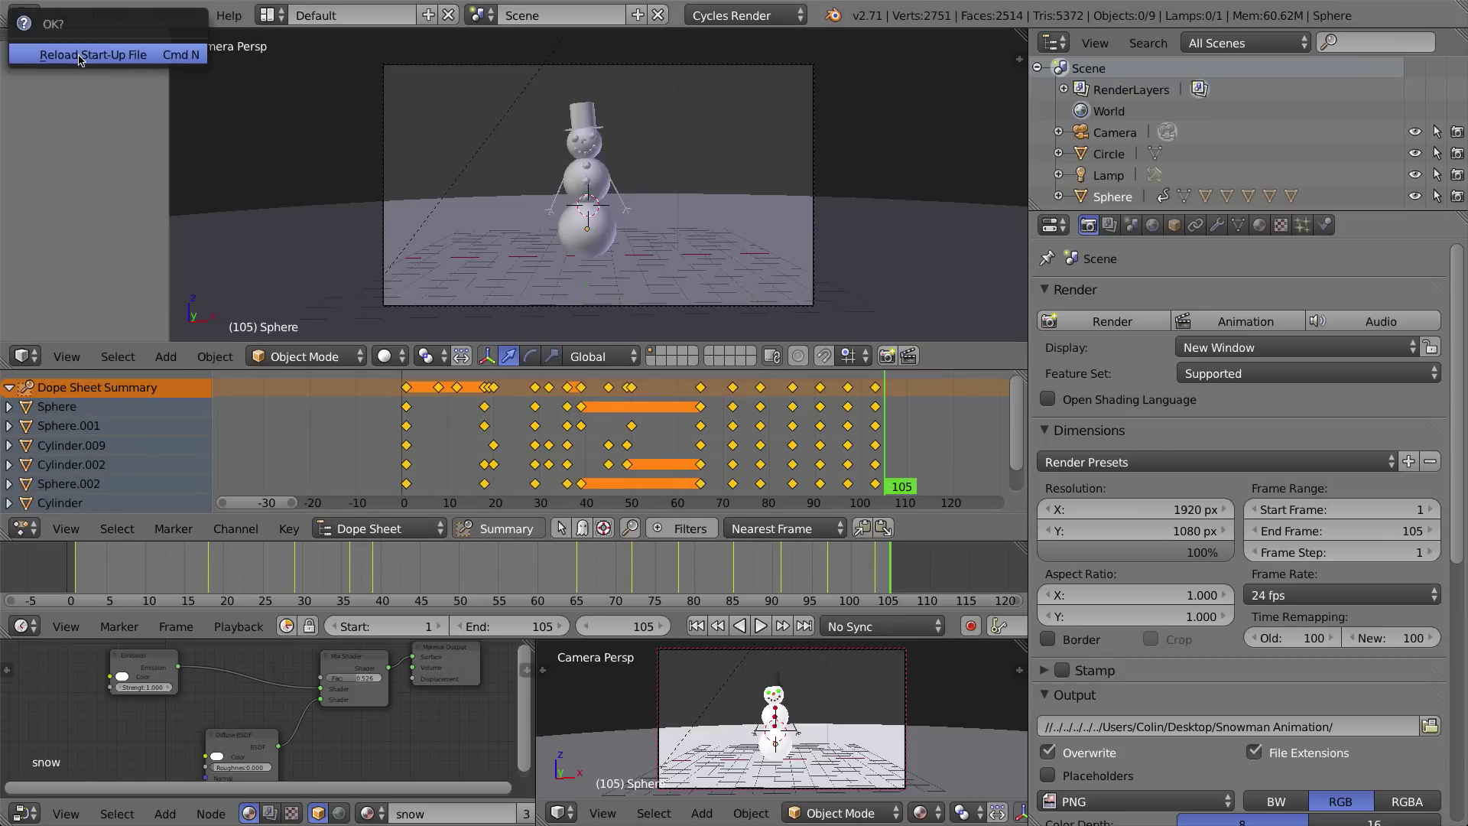
{"action": "left_click", "coordinate": [79, 58]}
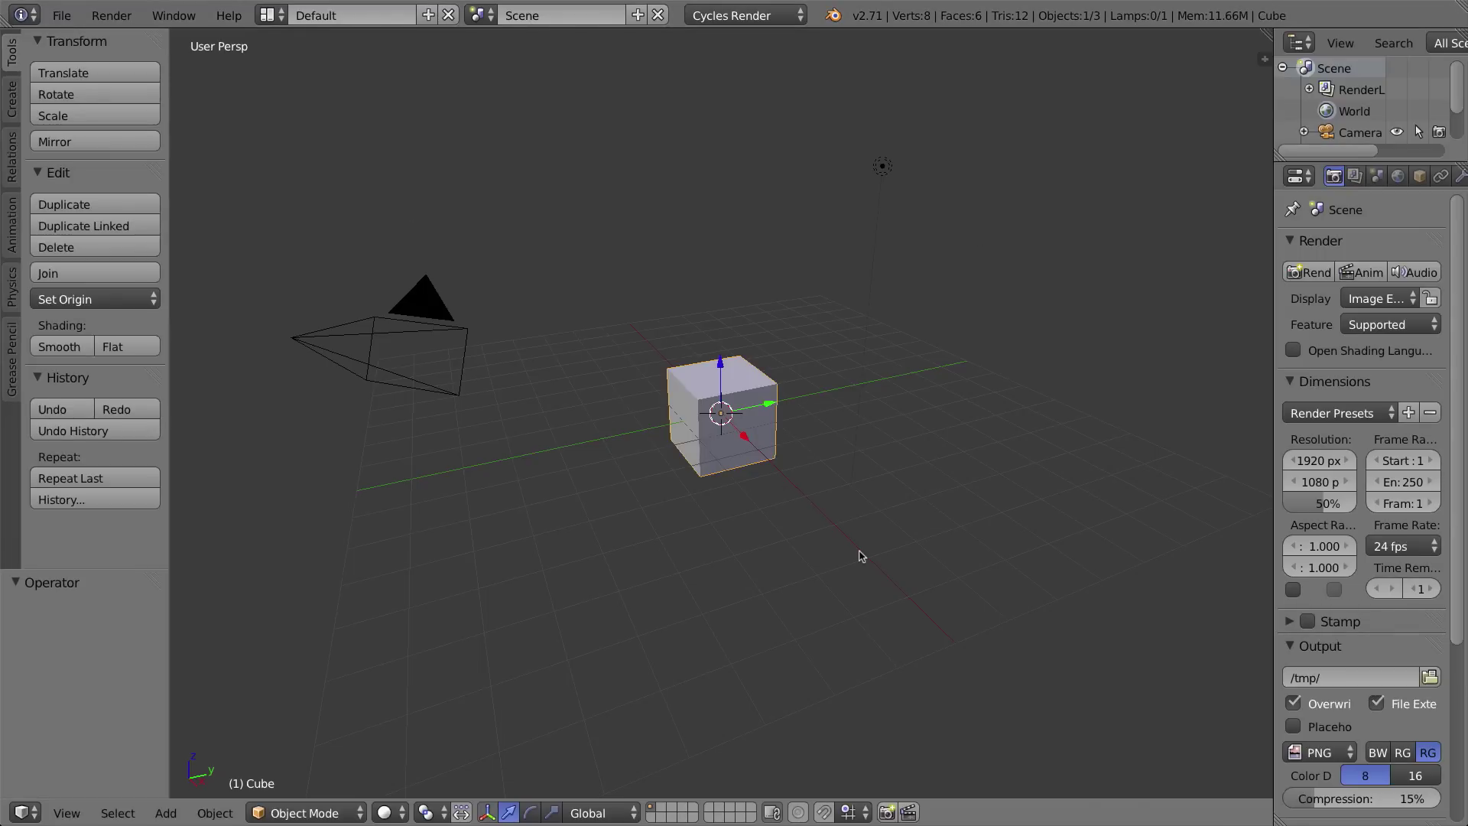
{"action": "key", "text": "ctrl+Right"}
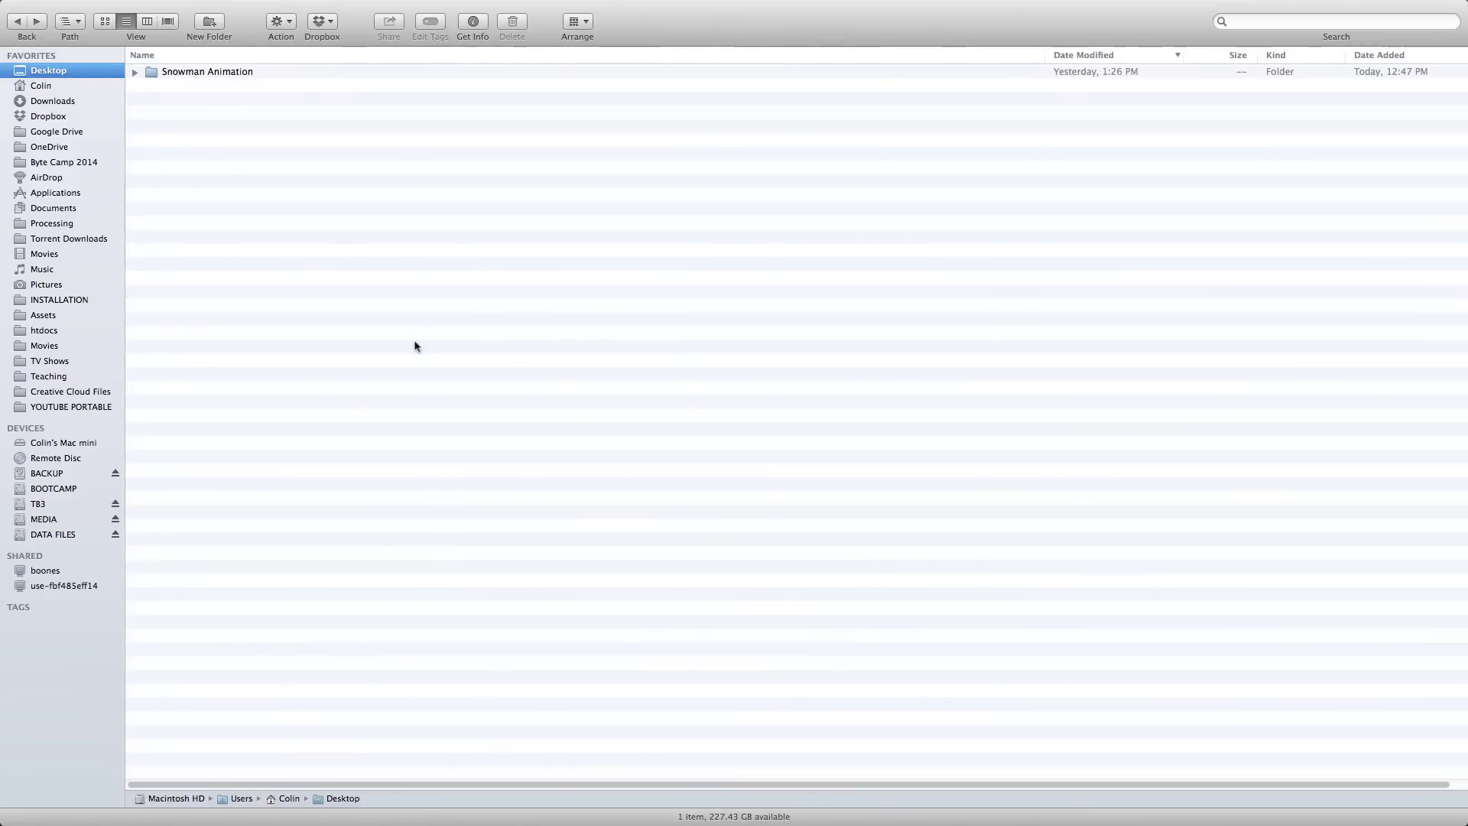
{"action": "double_click", "coordinate": [152, 77]}
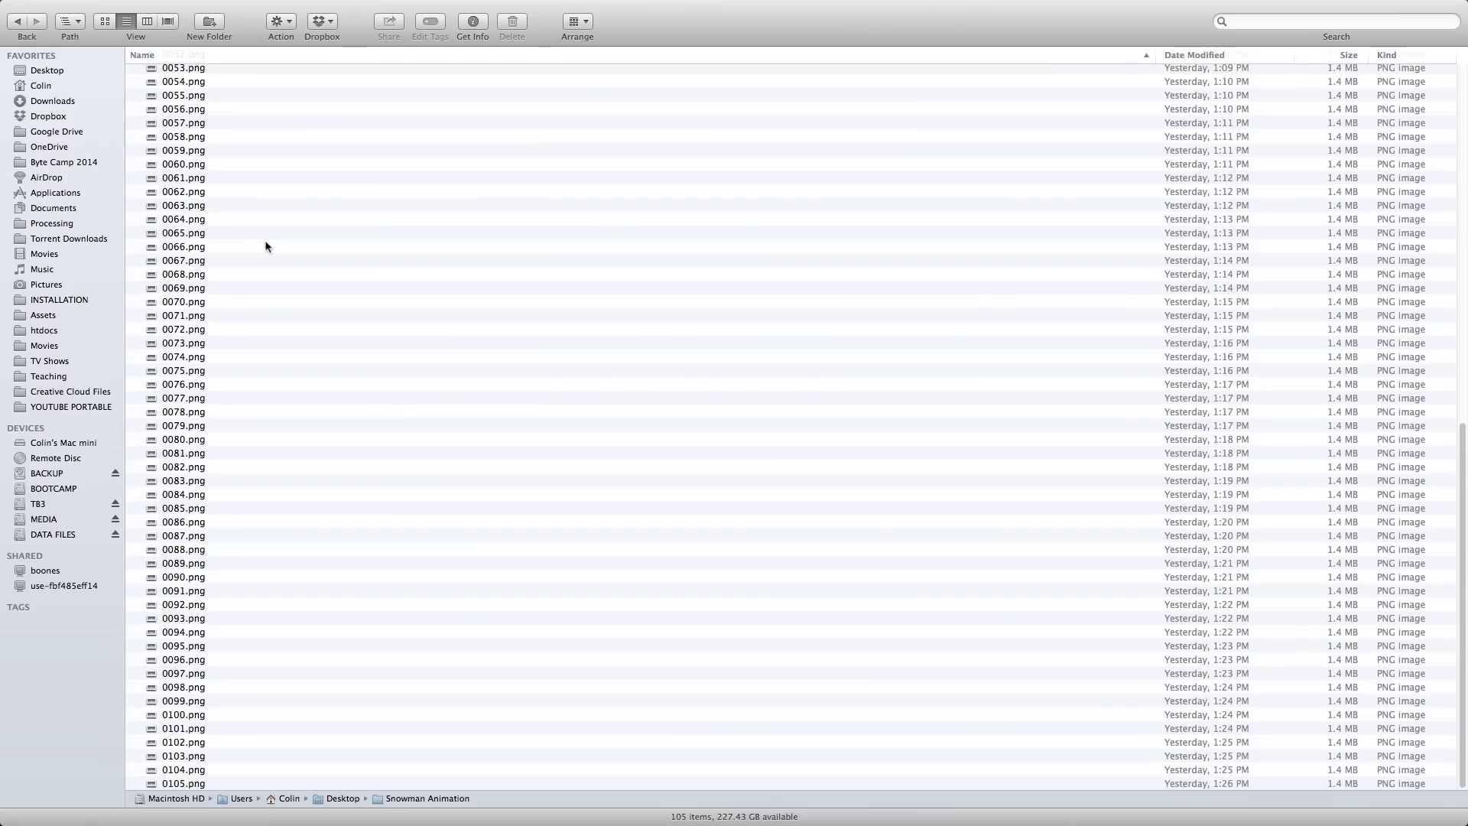
{"action": "scroll", "coordinate": [266, 248], "scroll_direction": "up", "scroll_amount": 10}
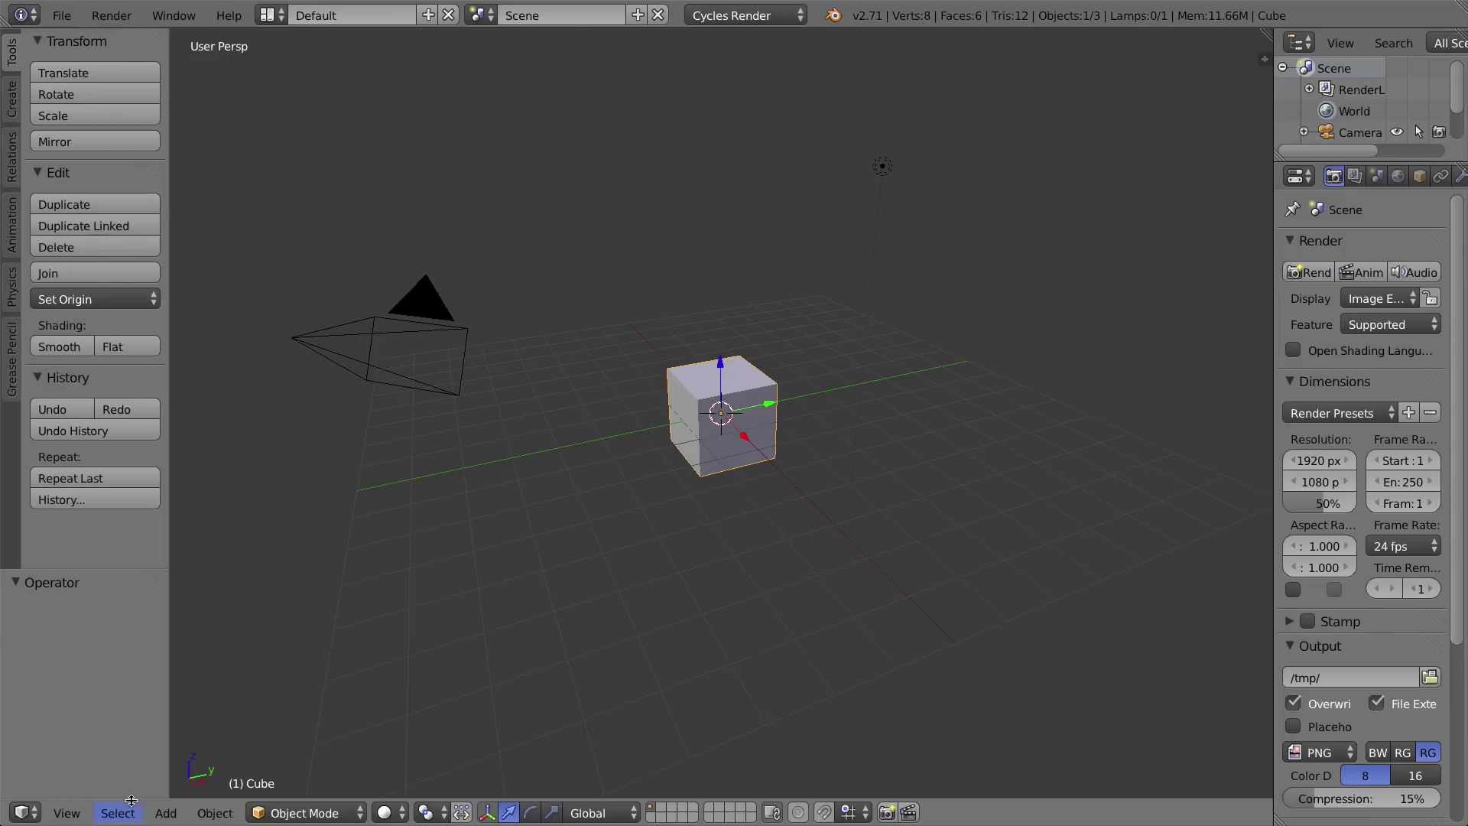
Change the main 3D View's editor type to Video Sequence Editor and restore its menus
{"action": "left_click", "coordinate": [31, 814]}
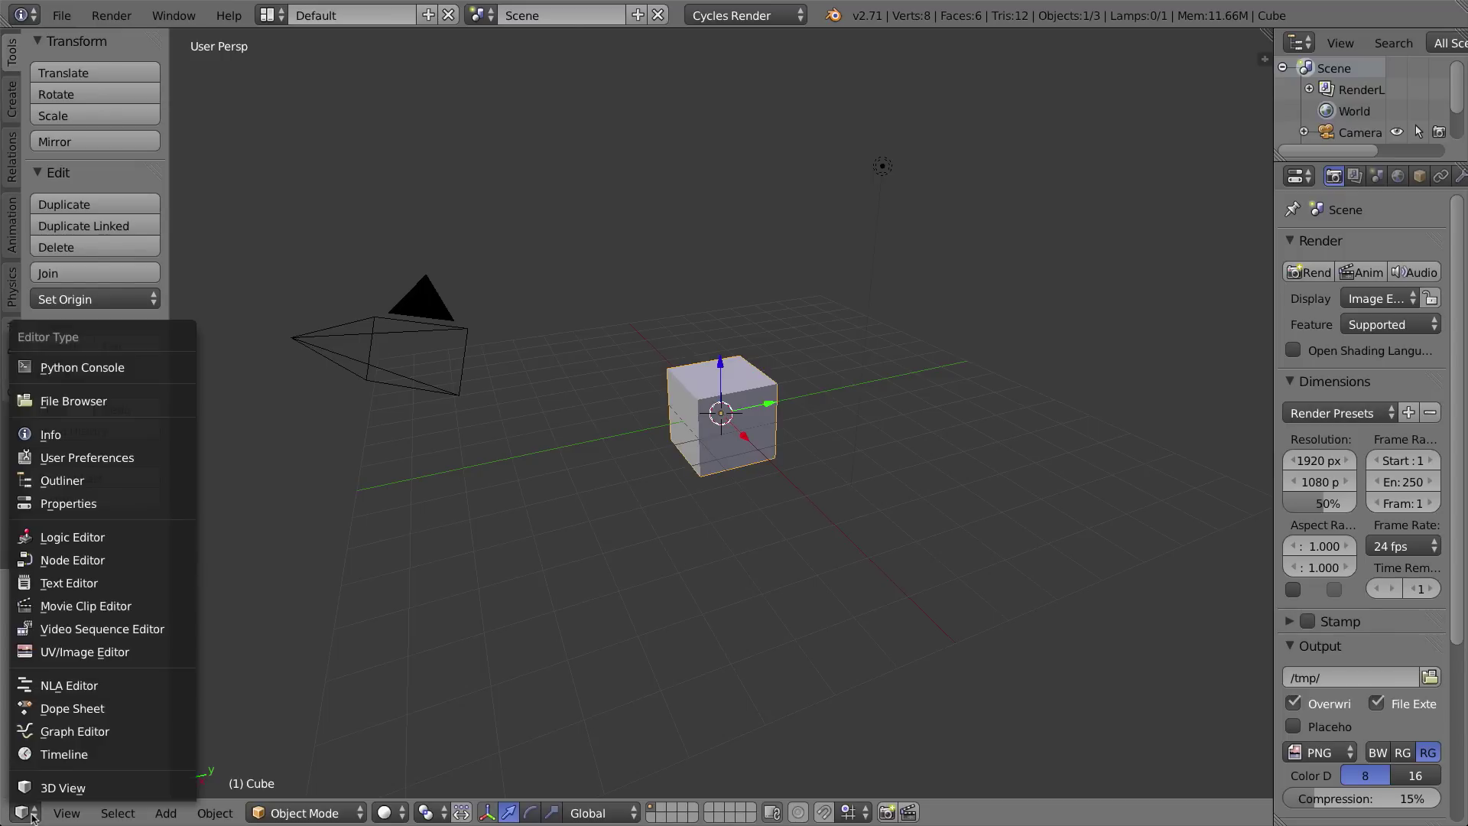
{"action": "left_click", "coordinate": [132, 630]}
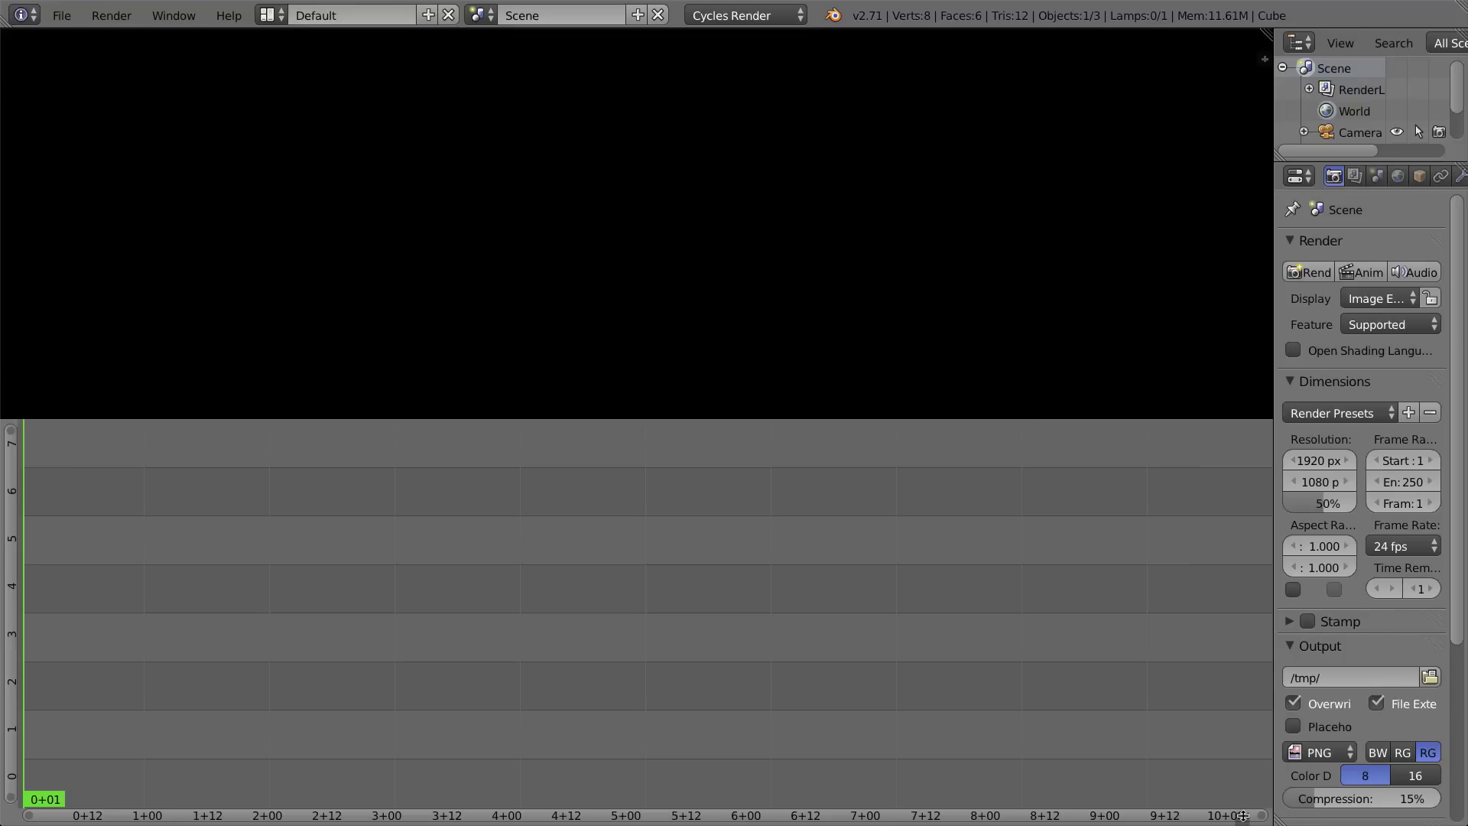
{"action": "left_click", "coordinate": [1242, 815]}
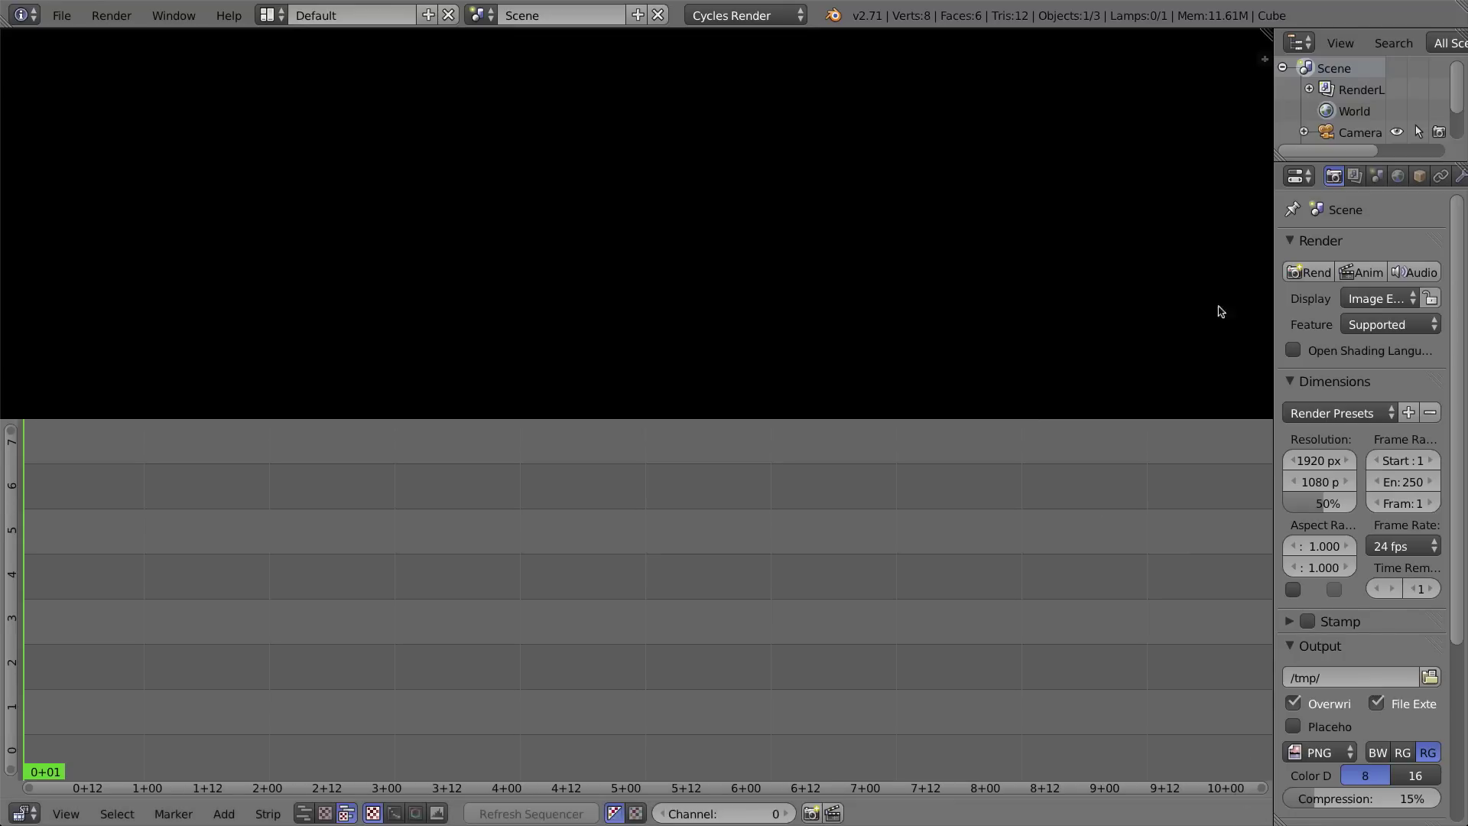
Split the sequencer into a Preview area above and a Sequencer strip area below
{"action": "left_click_drag", "start_coordinate": [1267, 32], "coordinate": [1216, 359]}
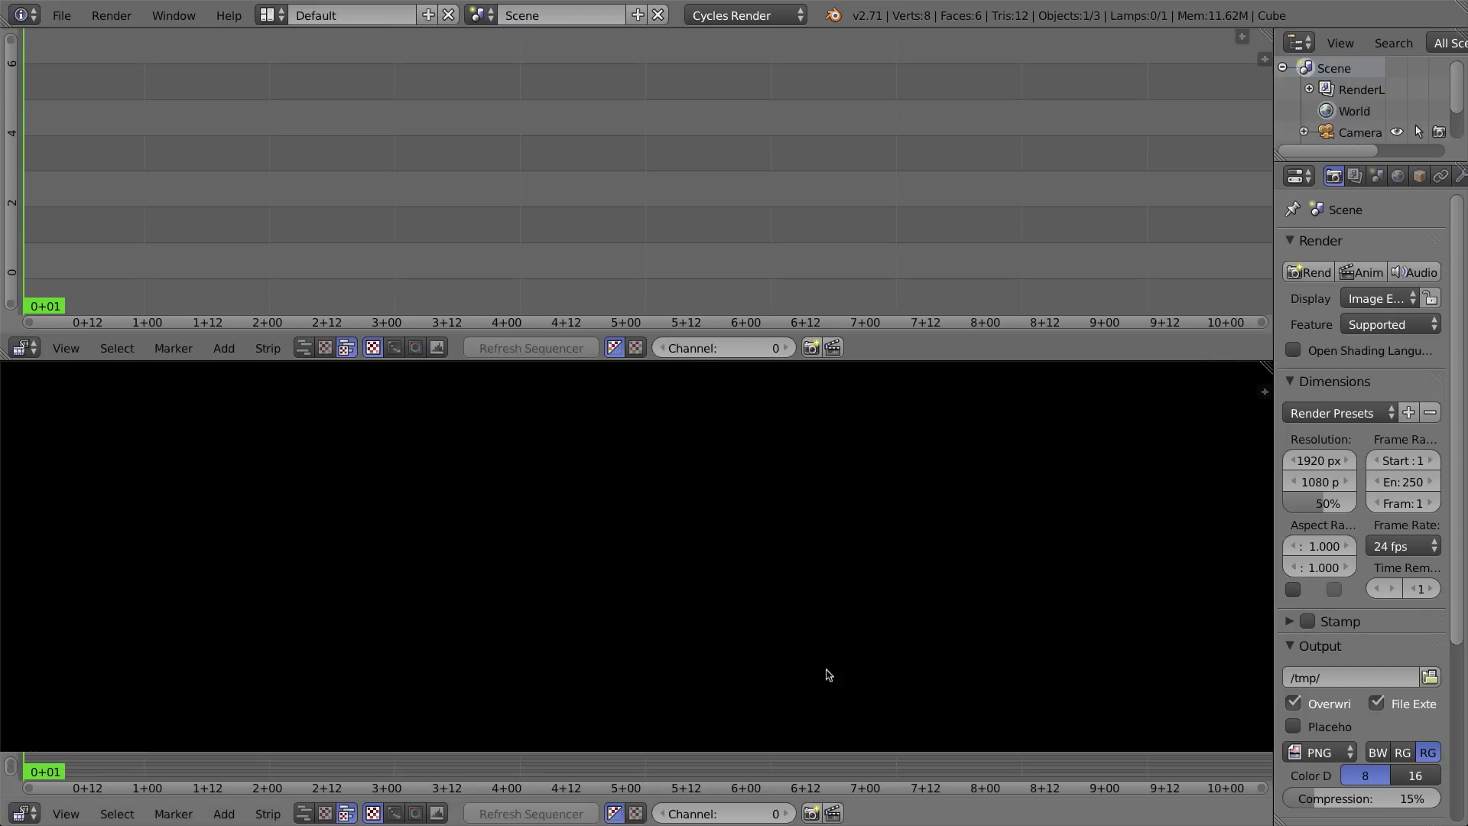
{"action": "left_click", "coordinate": [304, 813]}
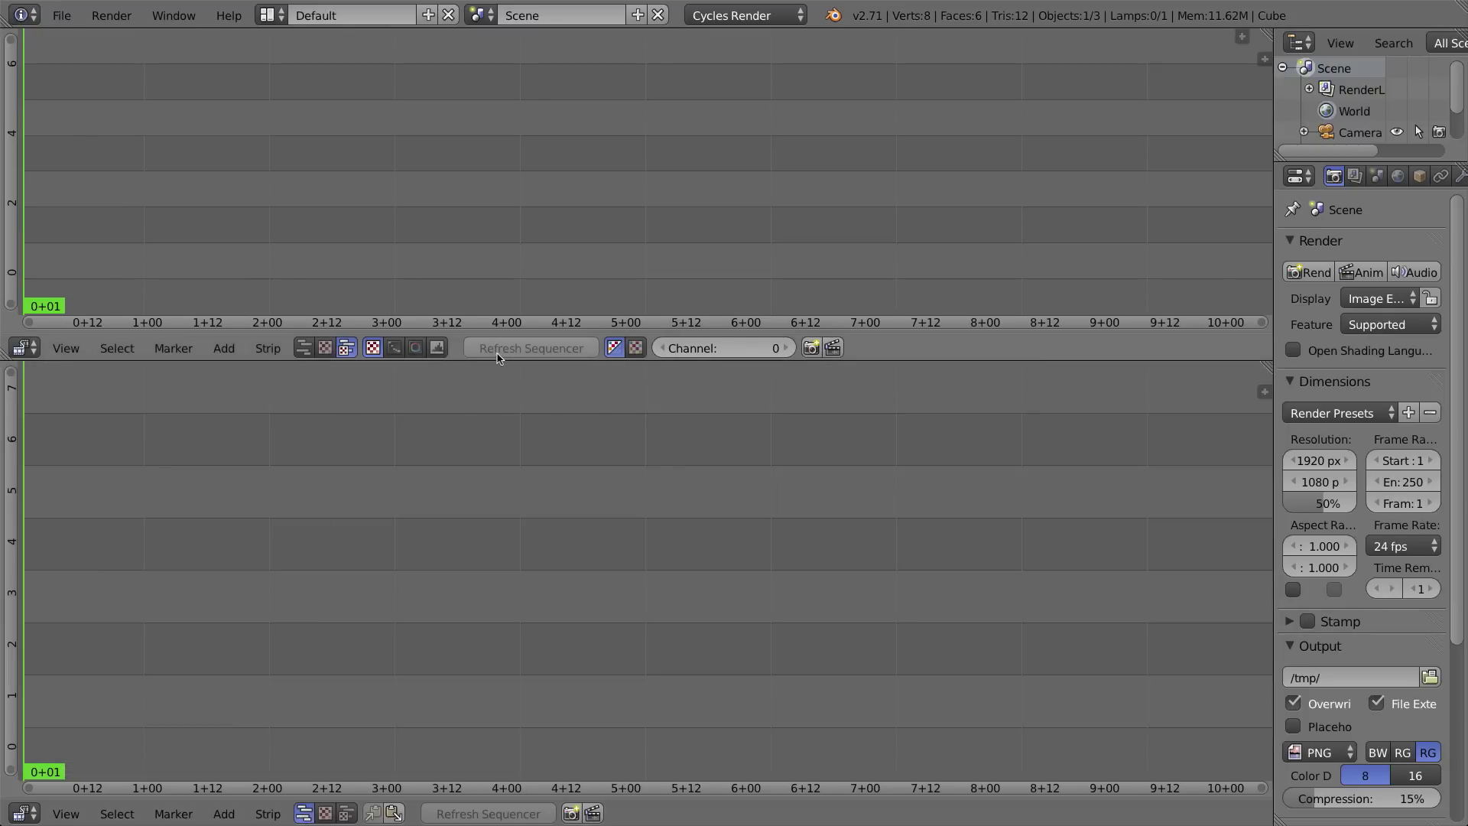
{"action": "left_click_drag", "start_coordinate": [494, 360], "coordinate": [489, 430]}
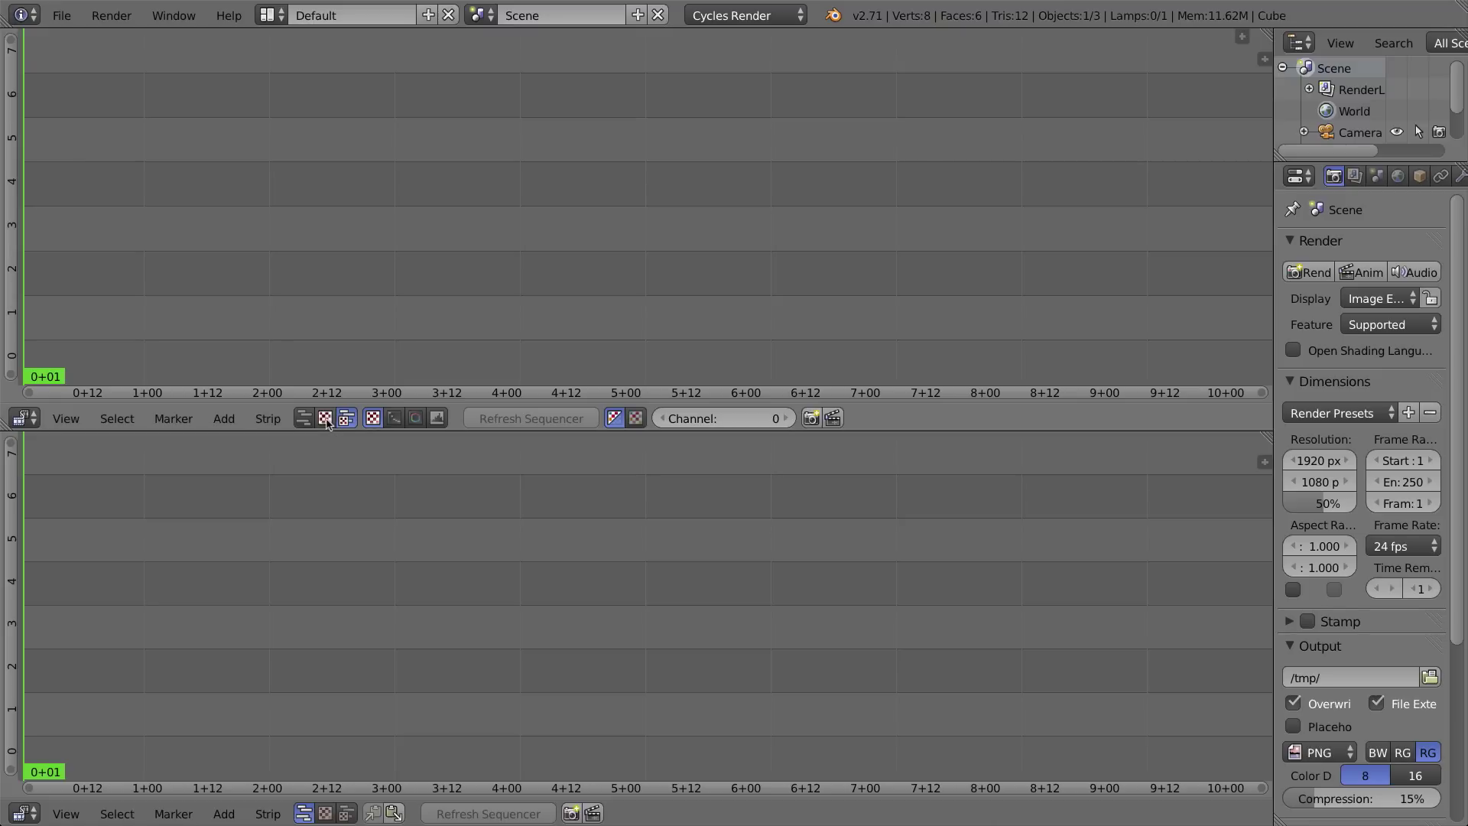
{"action": "left_click", "coordinate": [324, 418]}
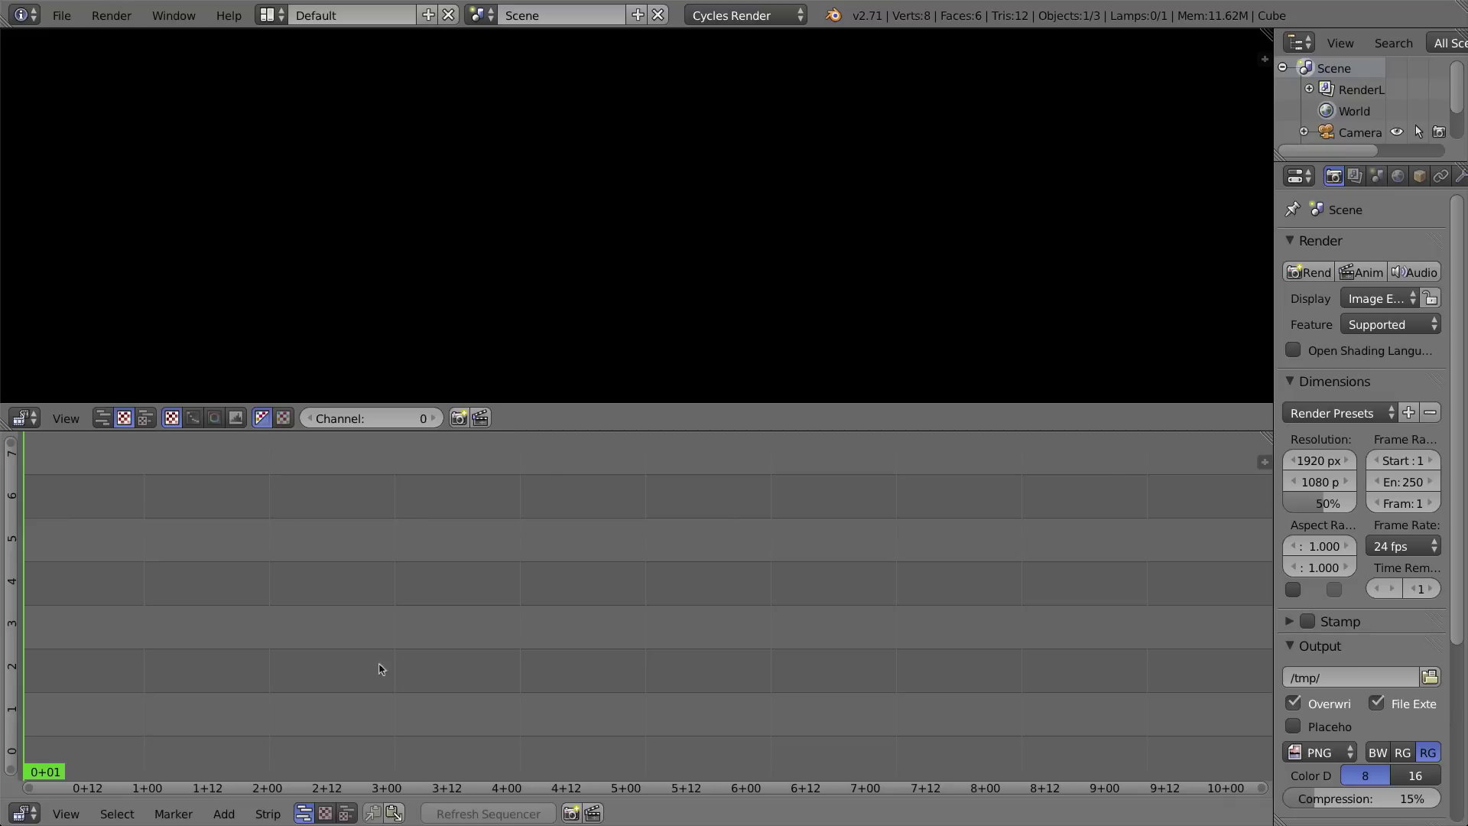
Add an image strip with all 105 PNG frames from Desktop/Snowman Animation
{"action": "left_click", "coordinate": [222, 813]}
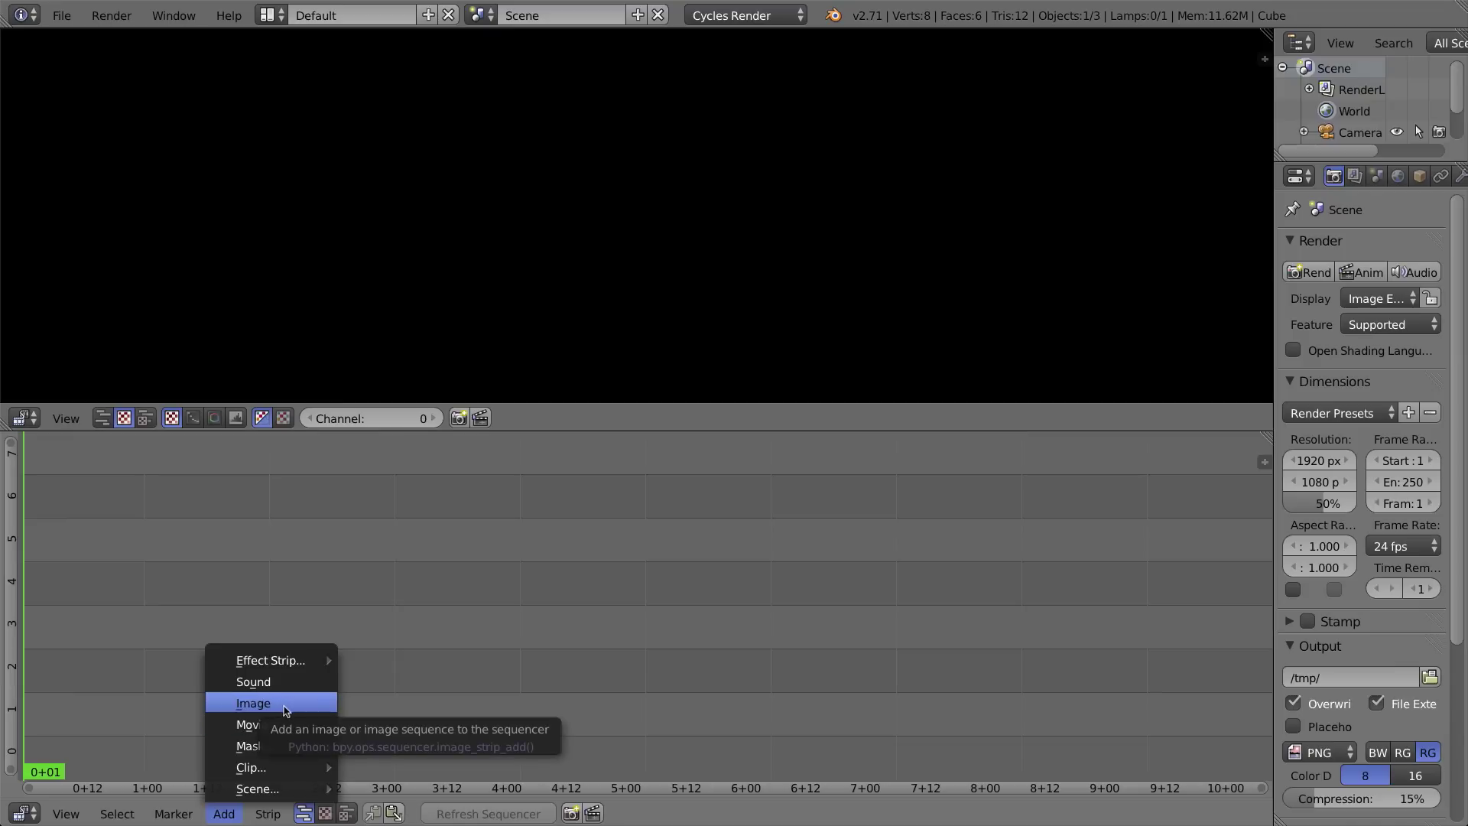
{"action": "left_click", "coordinate": [251, 703]}
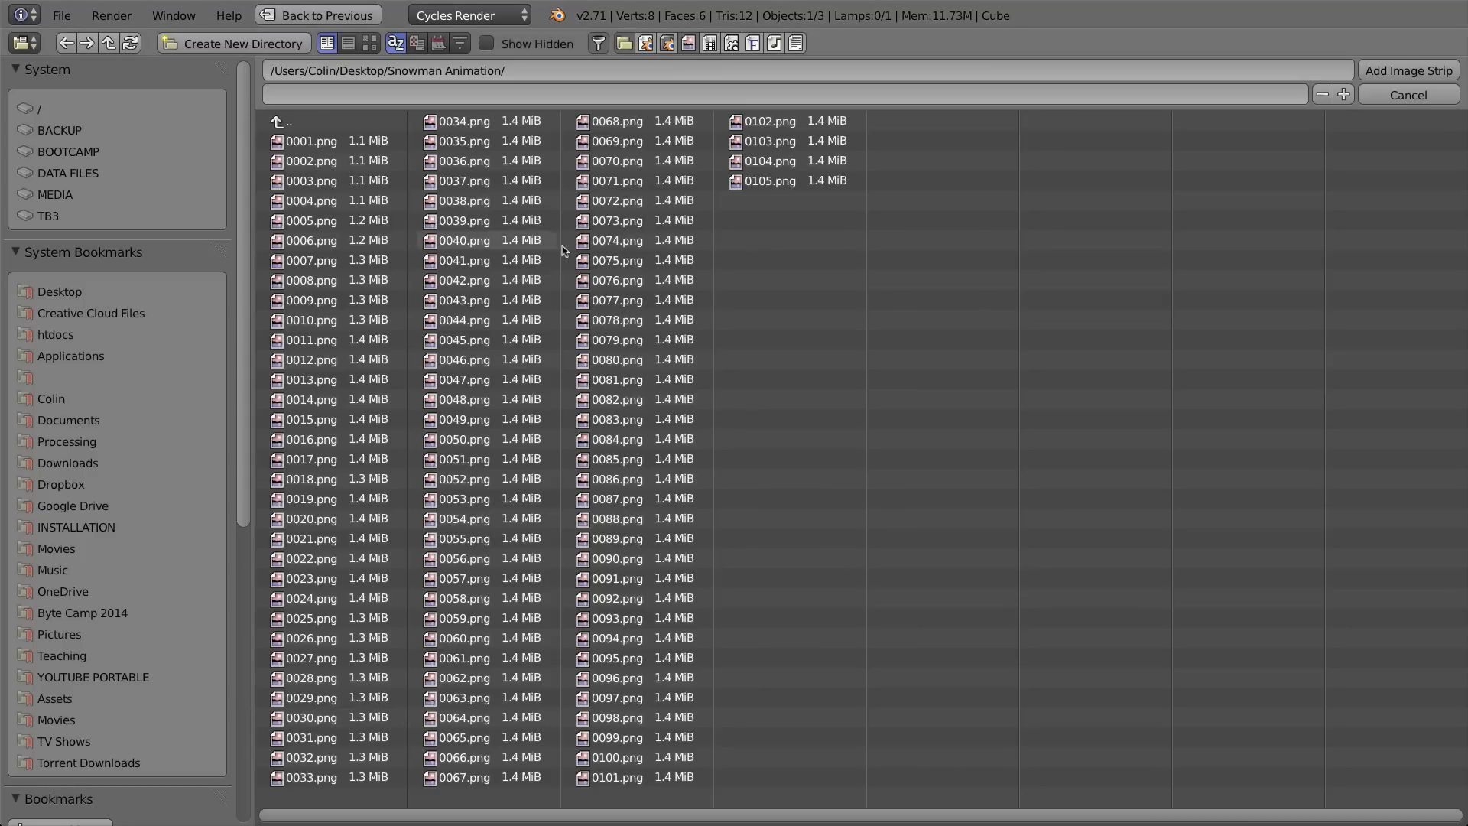
{"action": "left_click", "coordinate": [58, 291]}
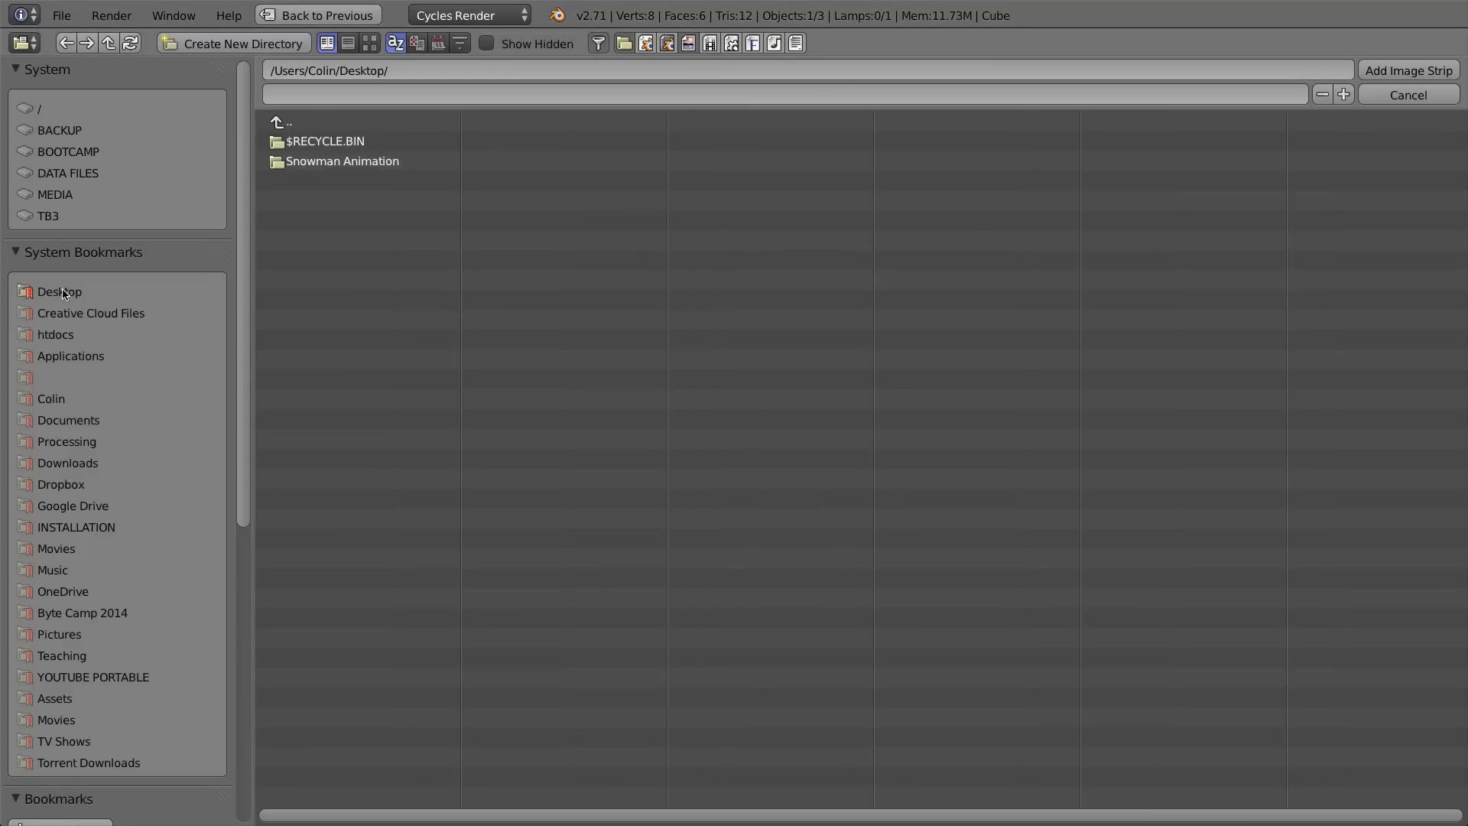
{"action": "left_click", "coordinate": [318, 161]}
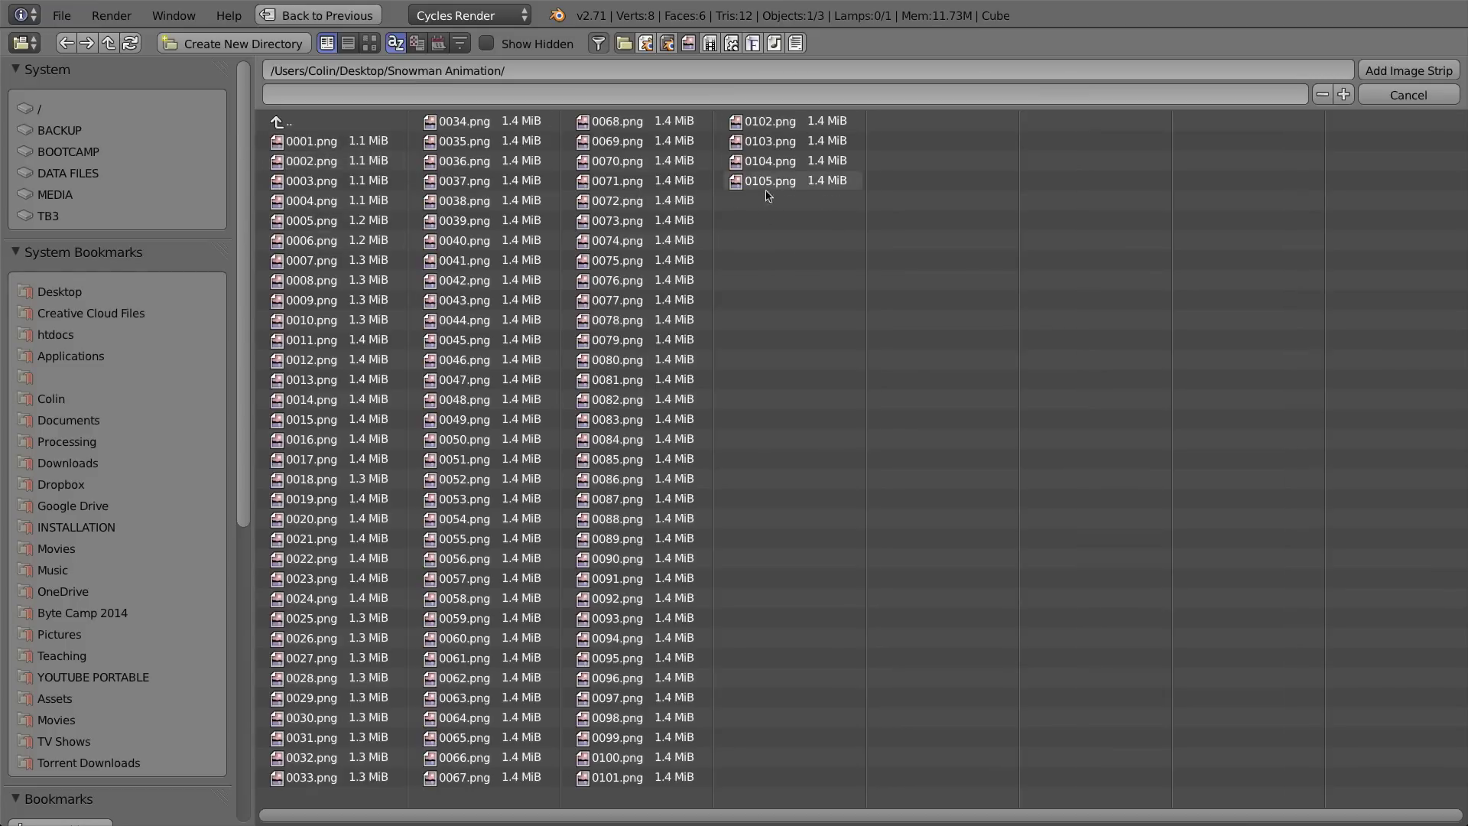
{"action": "key", "text": "a"}
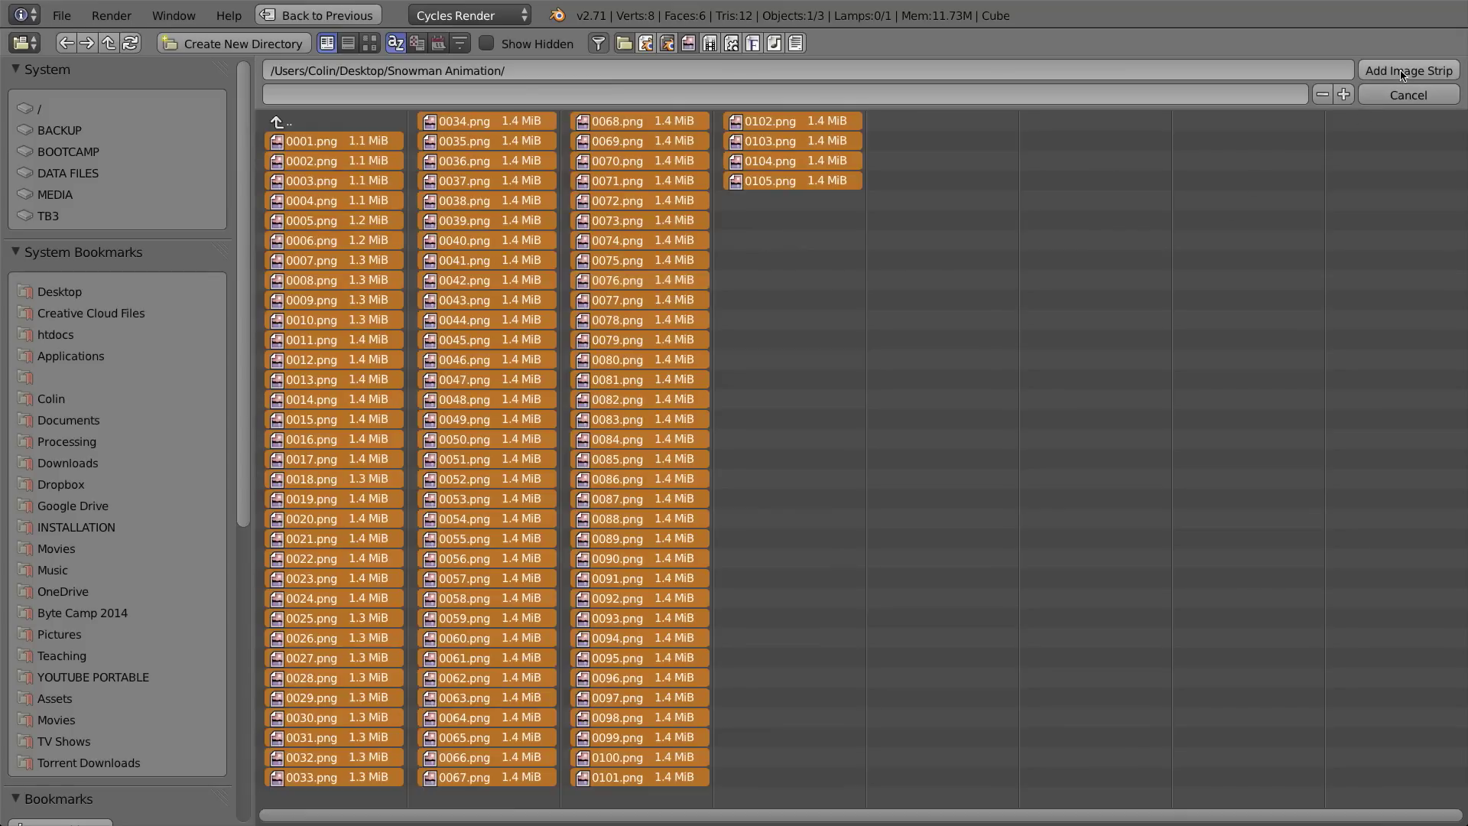
{"action": "left_click", "coordinate": [297, 139]}
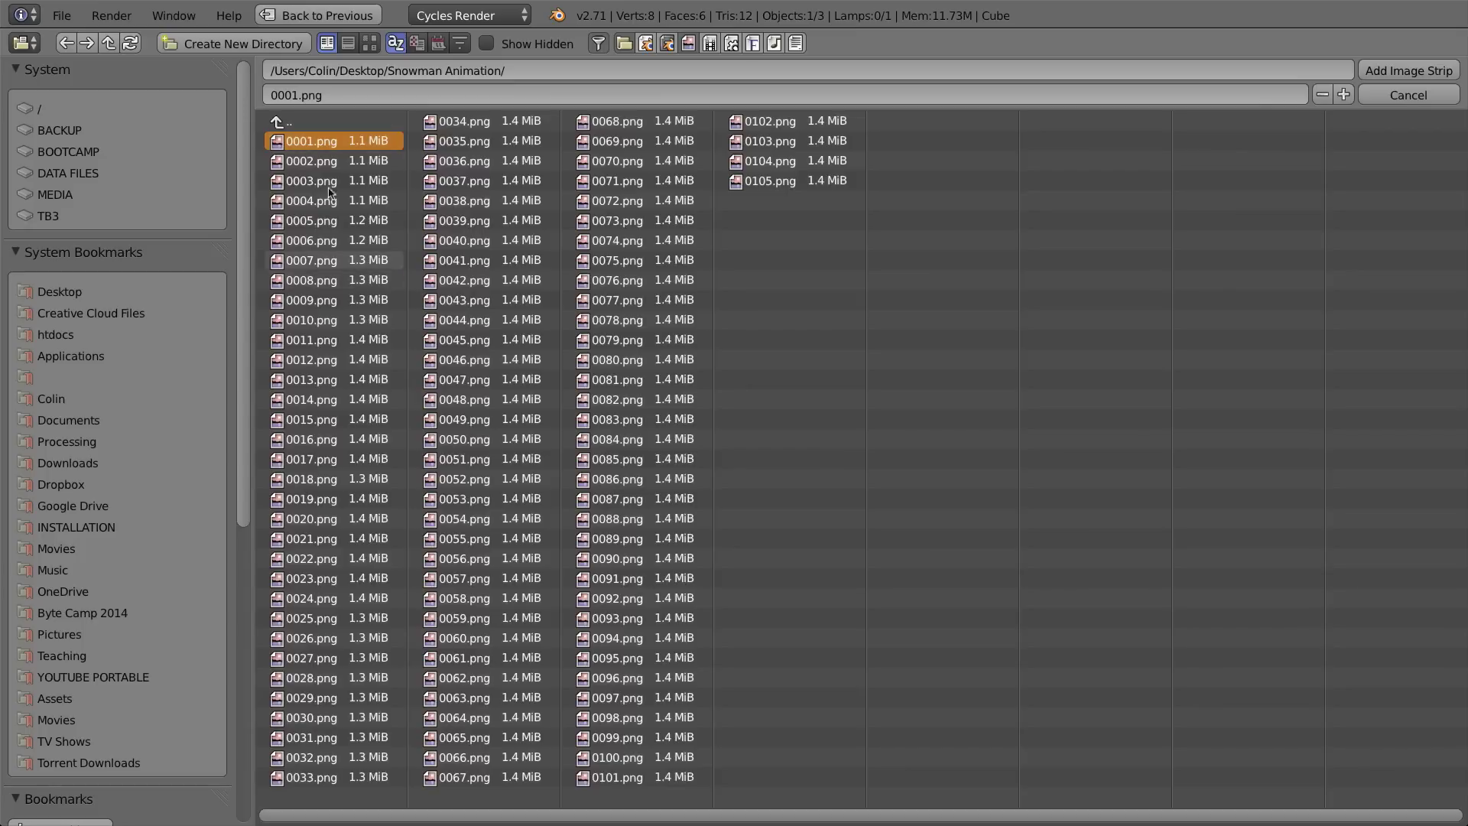
{"action": "left_click", "coordinate": [737, 322]}
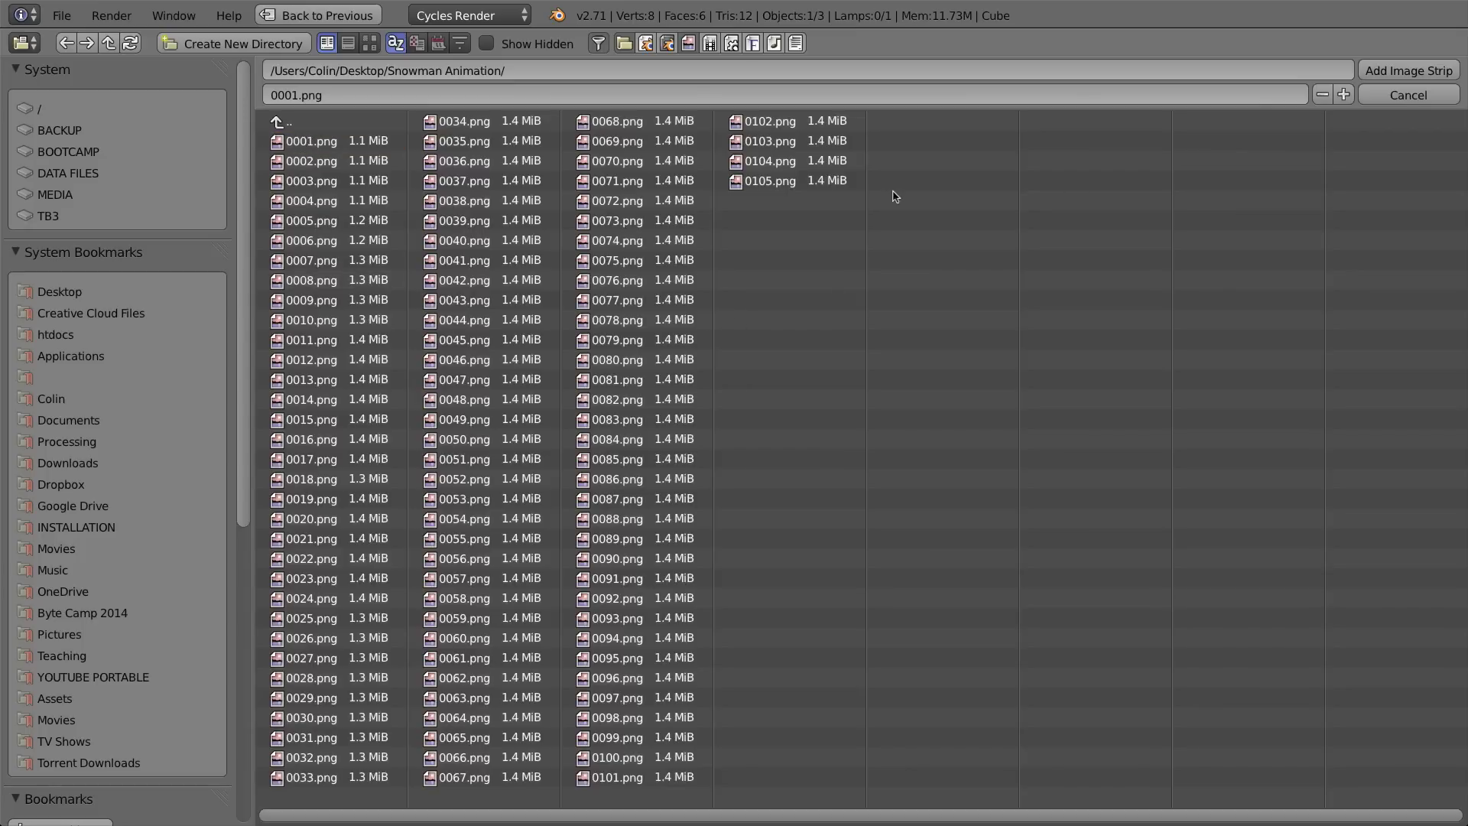
{"action": "key", "text": "a"}
{"action": "left_click", "coordinate": [1409, 70]}
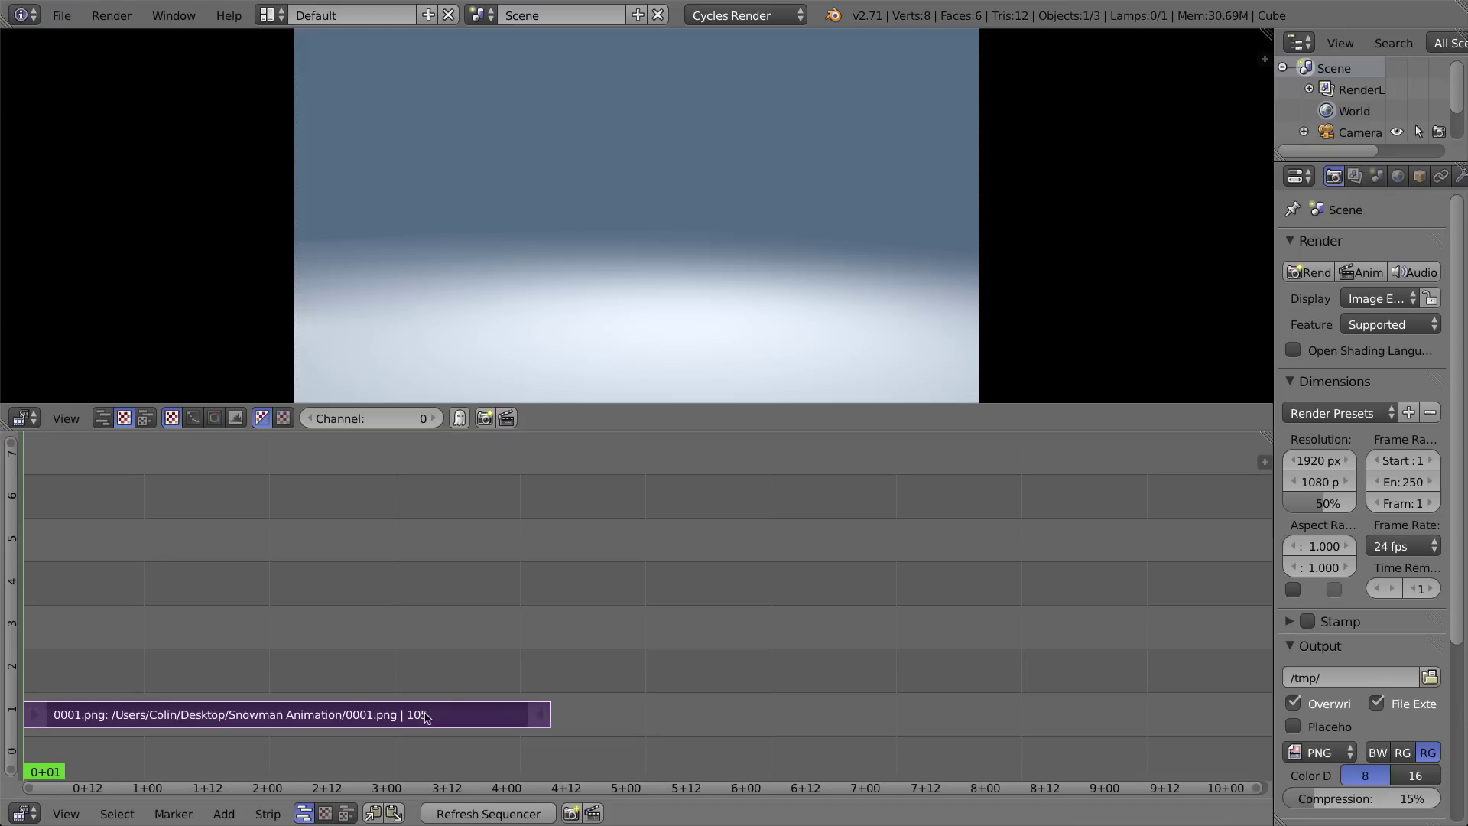
{"action": "right_click", "coordinate": [426, 714]}
{"action": "key", "text": "g"}
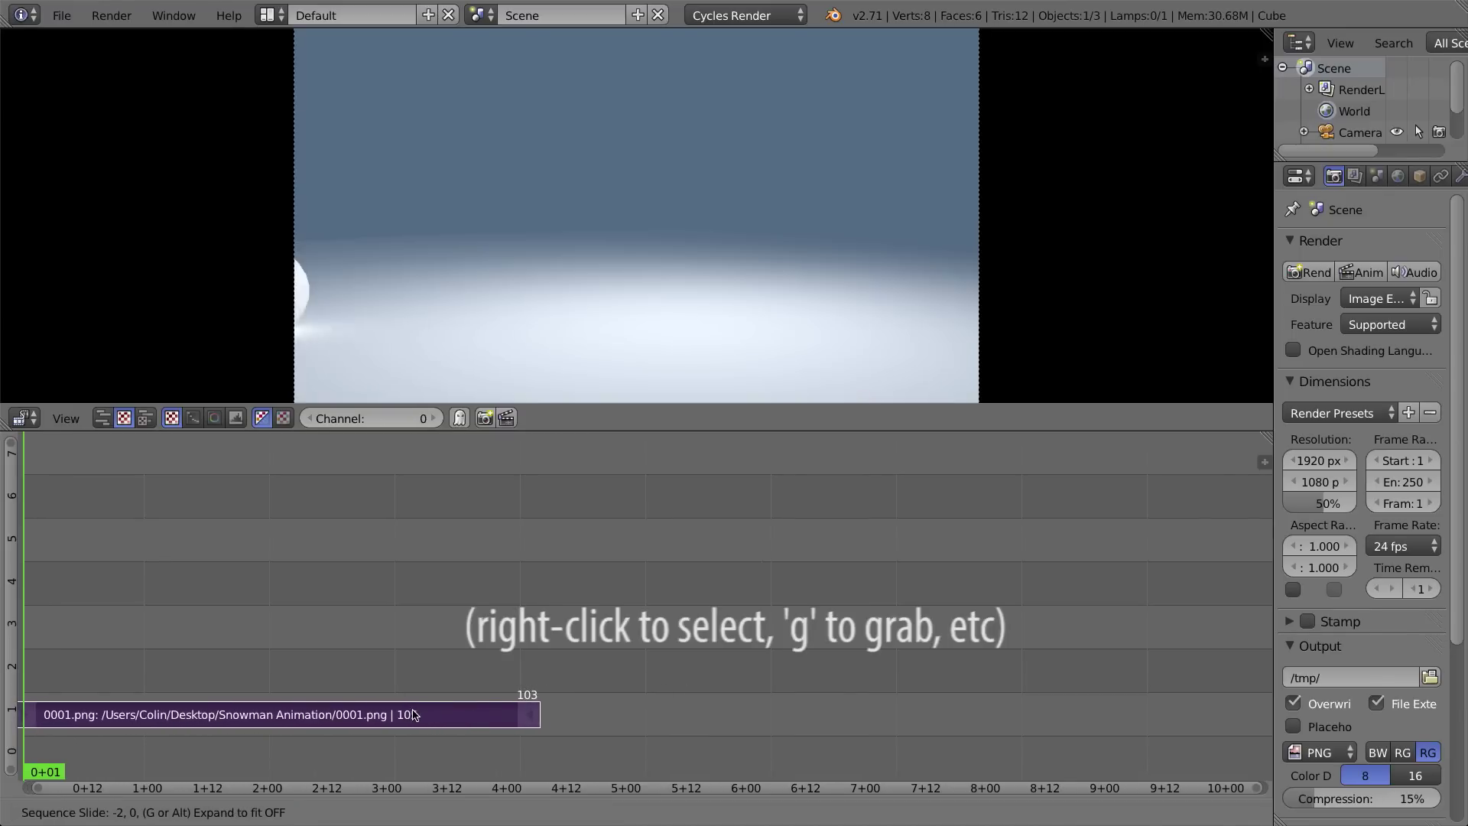
{"action": "left_click", "coordinate": [378, 714]}
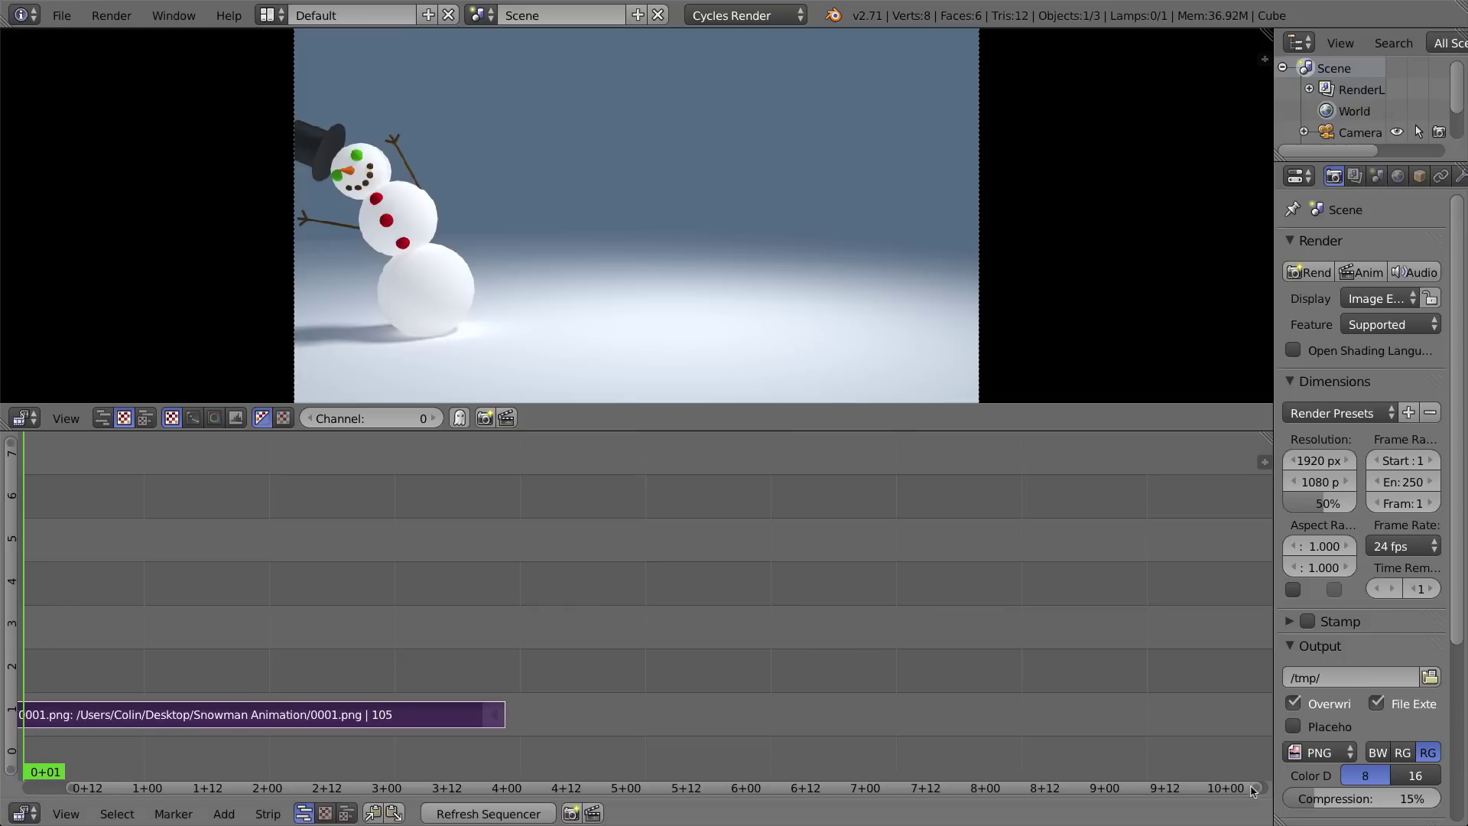
{"action": "left_click_drag", "start_coordinate": [1255, 792], "coordinate": [1143, 789]}
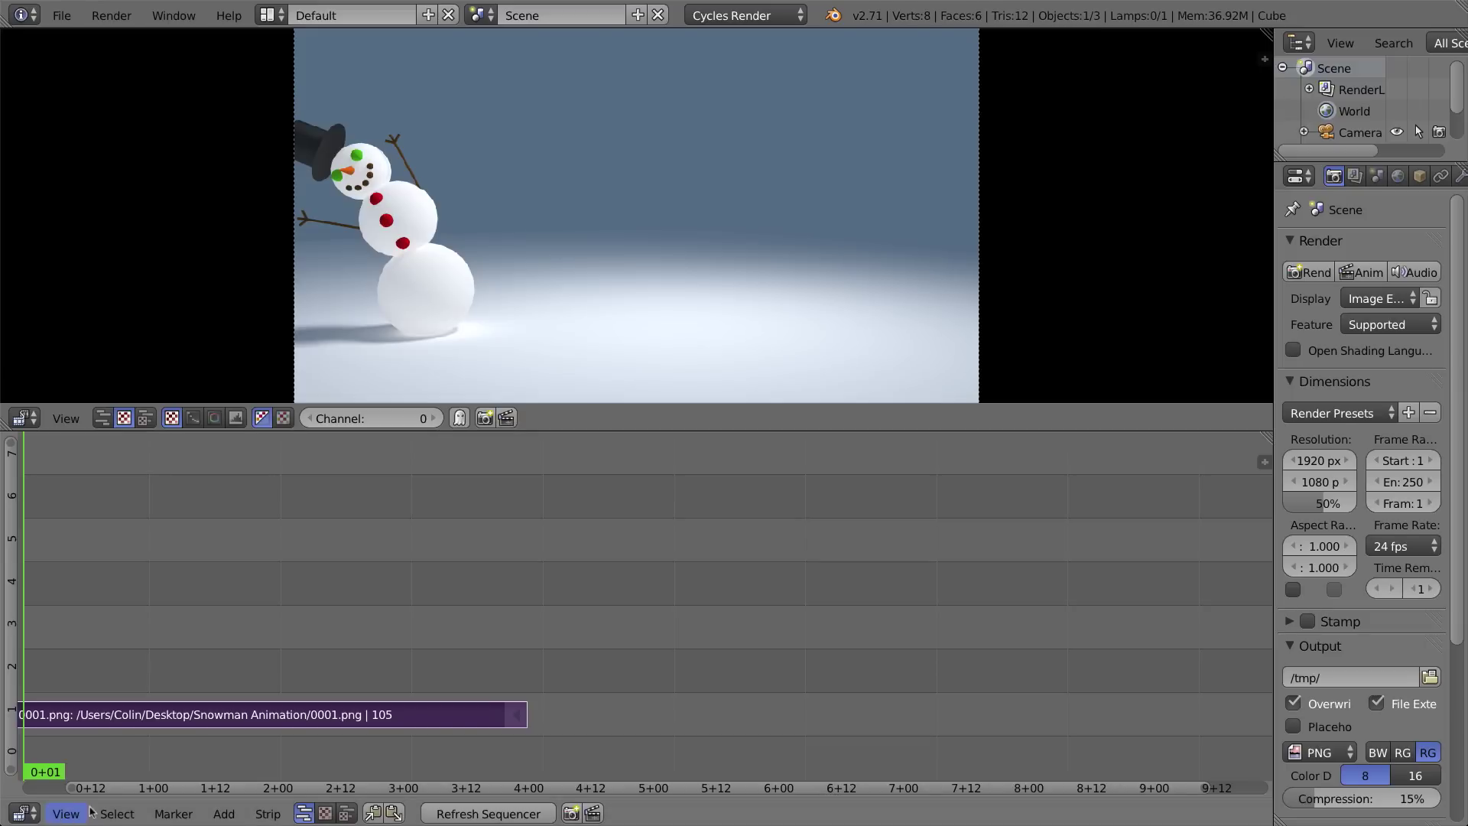
Show the sequencer ruler in frames and slide the snowman strip to start at frame 1
{"action": "left_click", "coordinate": [65, 815]}
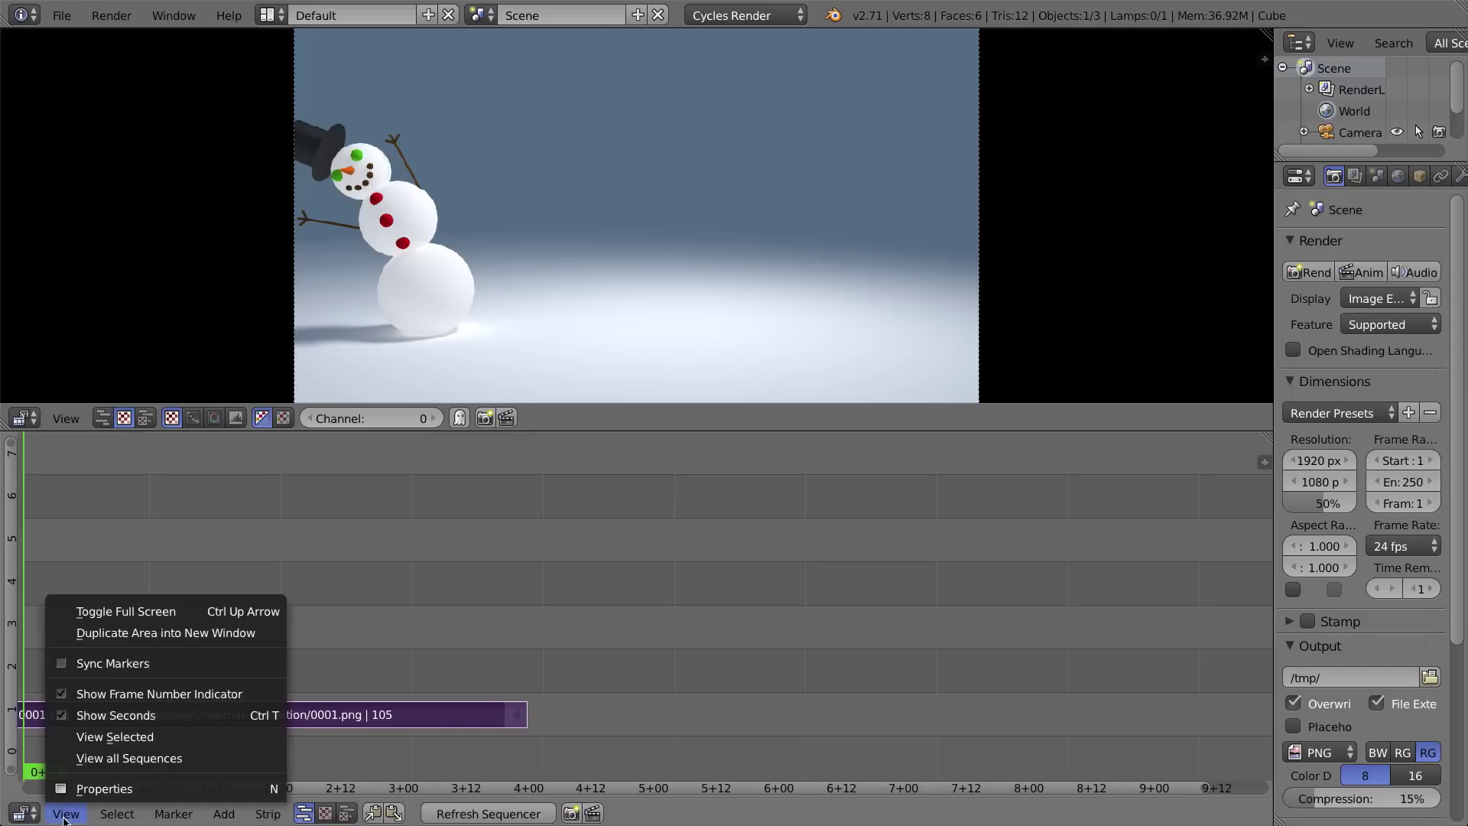
{"action": "left_click", "coordinate": [63, 715]}
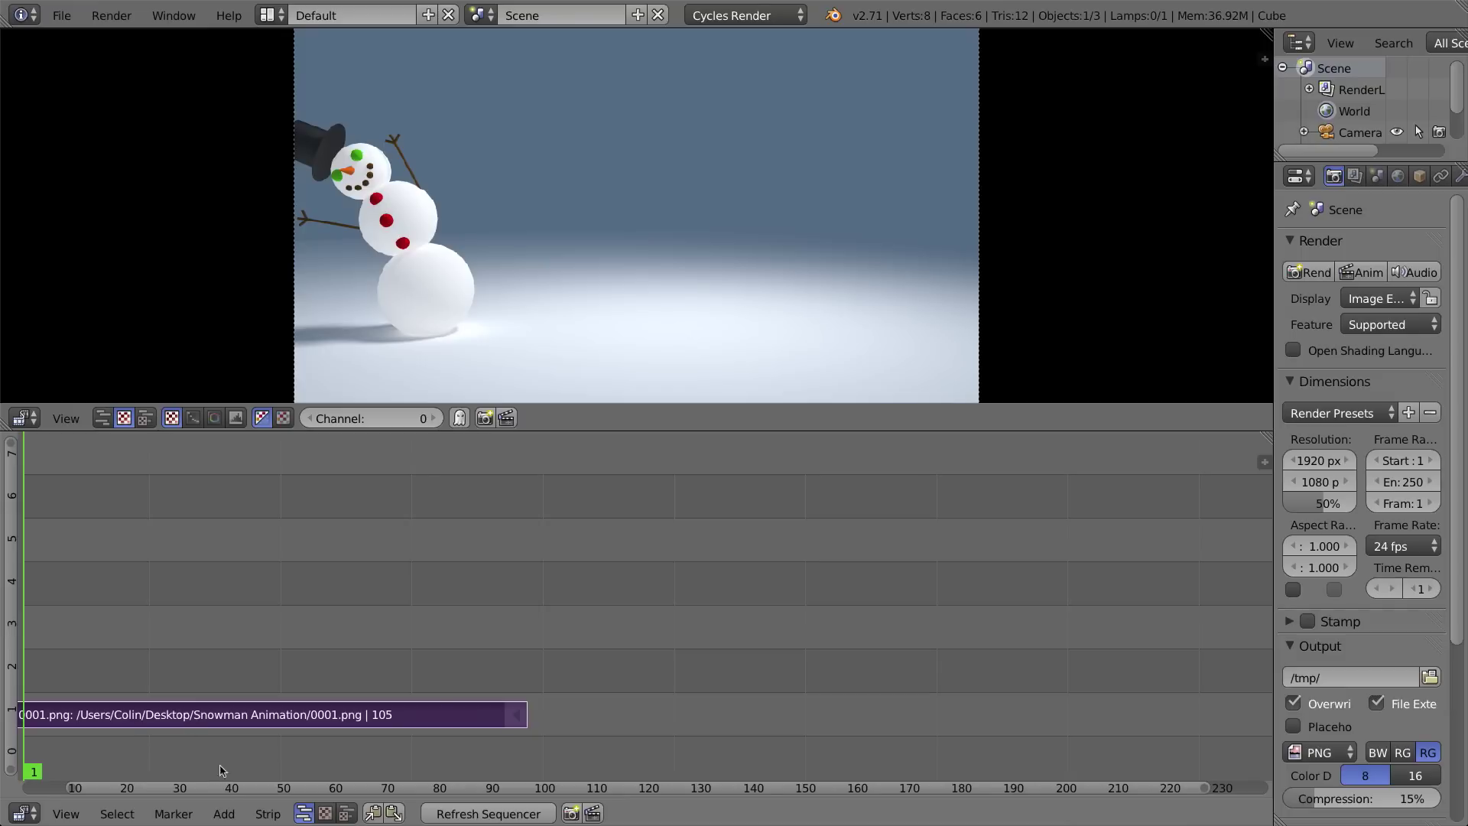
{"action": "scroll", "coordinate": [227, 791], "scroll_direction": "up", "scroll_amount": 5, "text": "ctrl"}
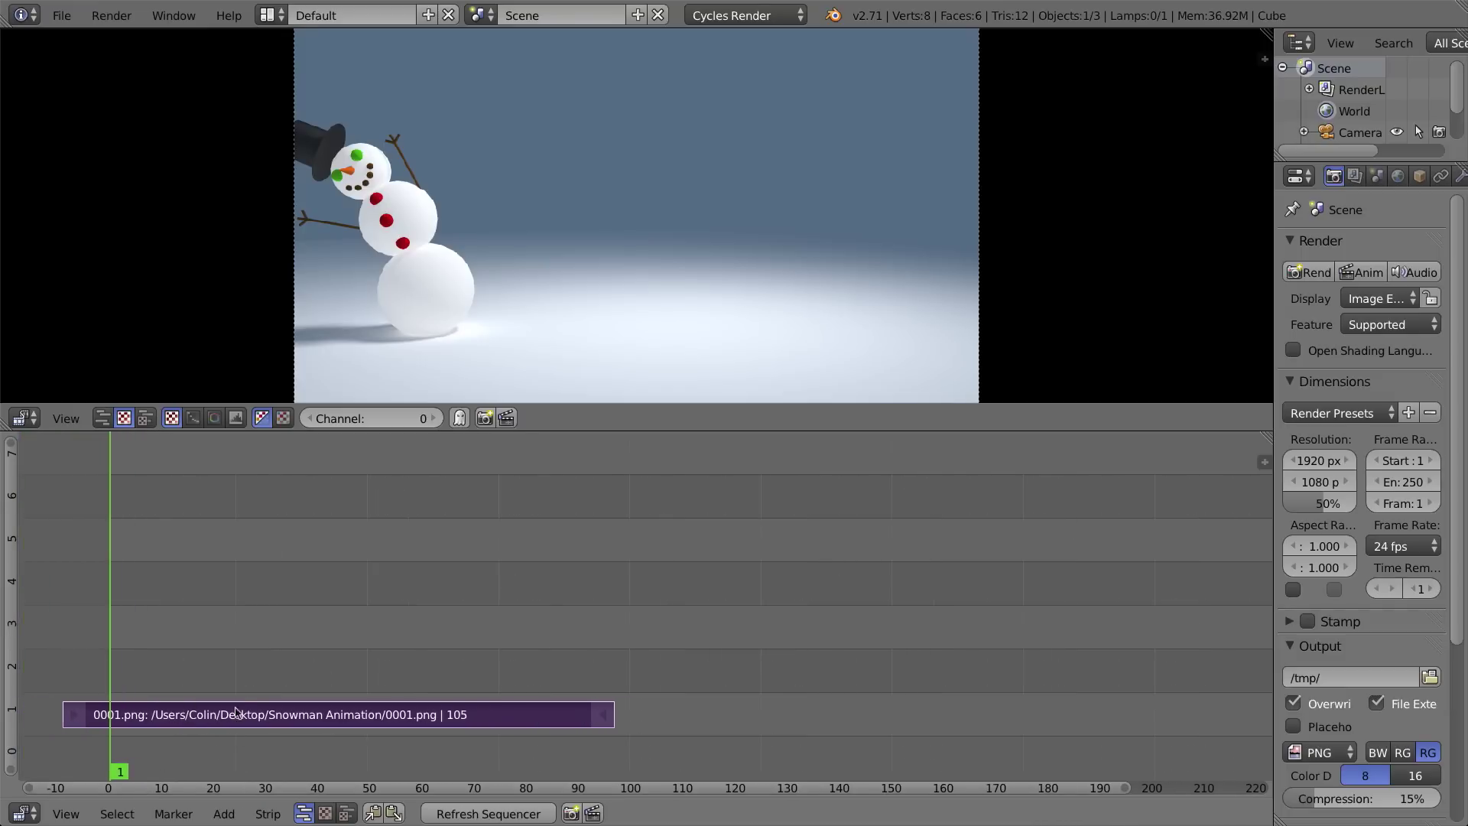
{"action": "right_click_drag", "start_coordinate": [243, 713], "coordinate": [282, 720]}
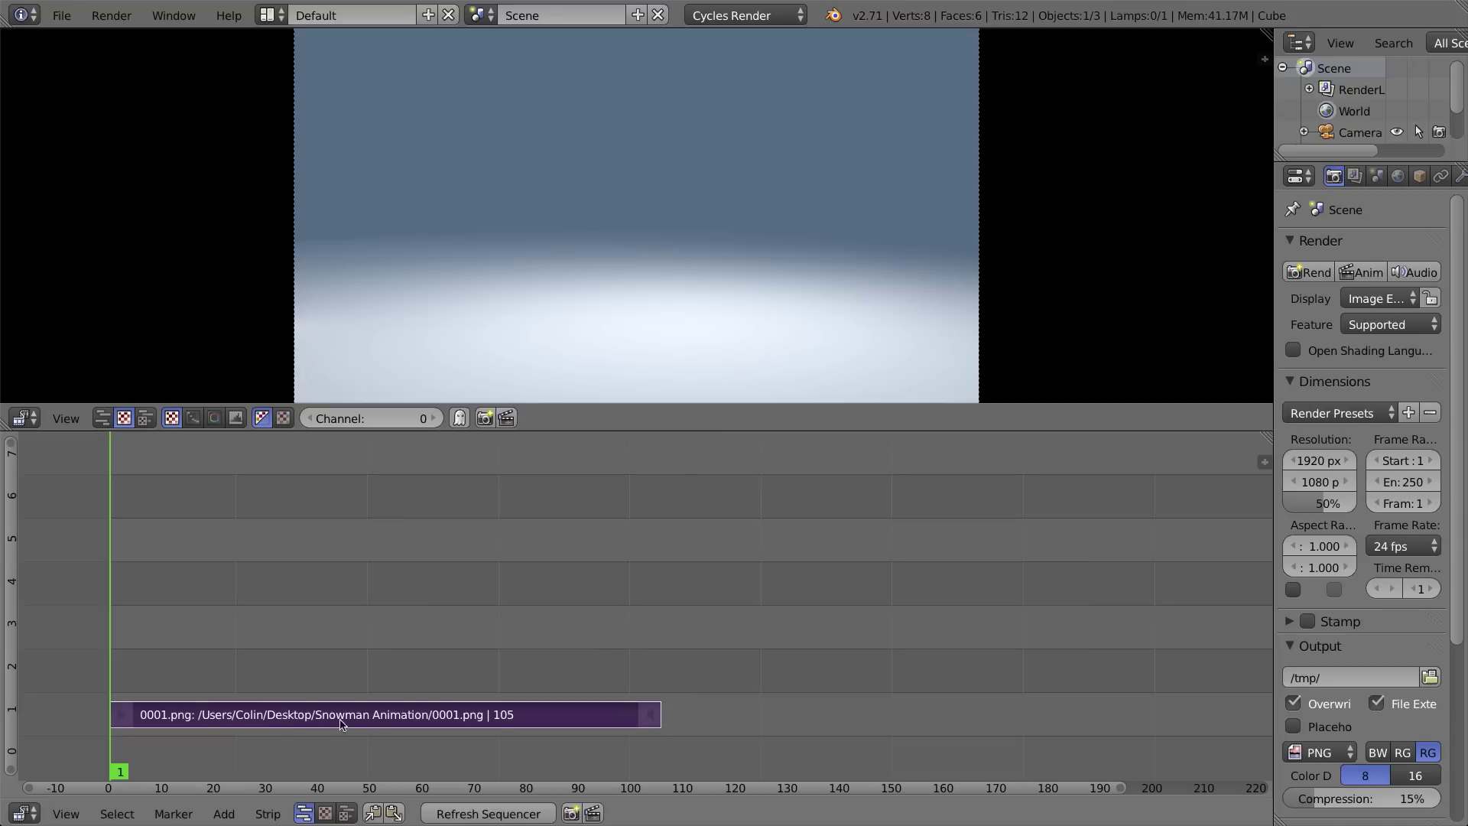
Scrub through the animation and step frames to confirm the strip ends at 105
{"action": "left_click_drag", "start_coordinate": [642, 687], "coordinate": [415, 673]}
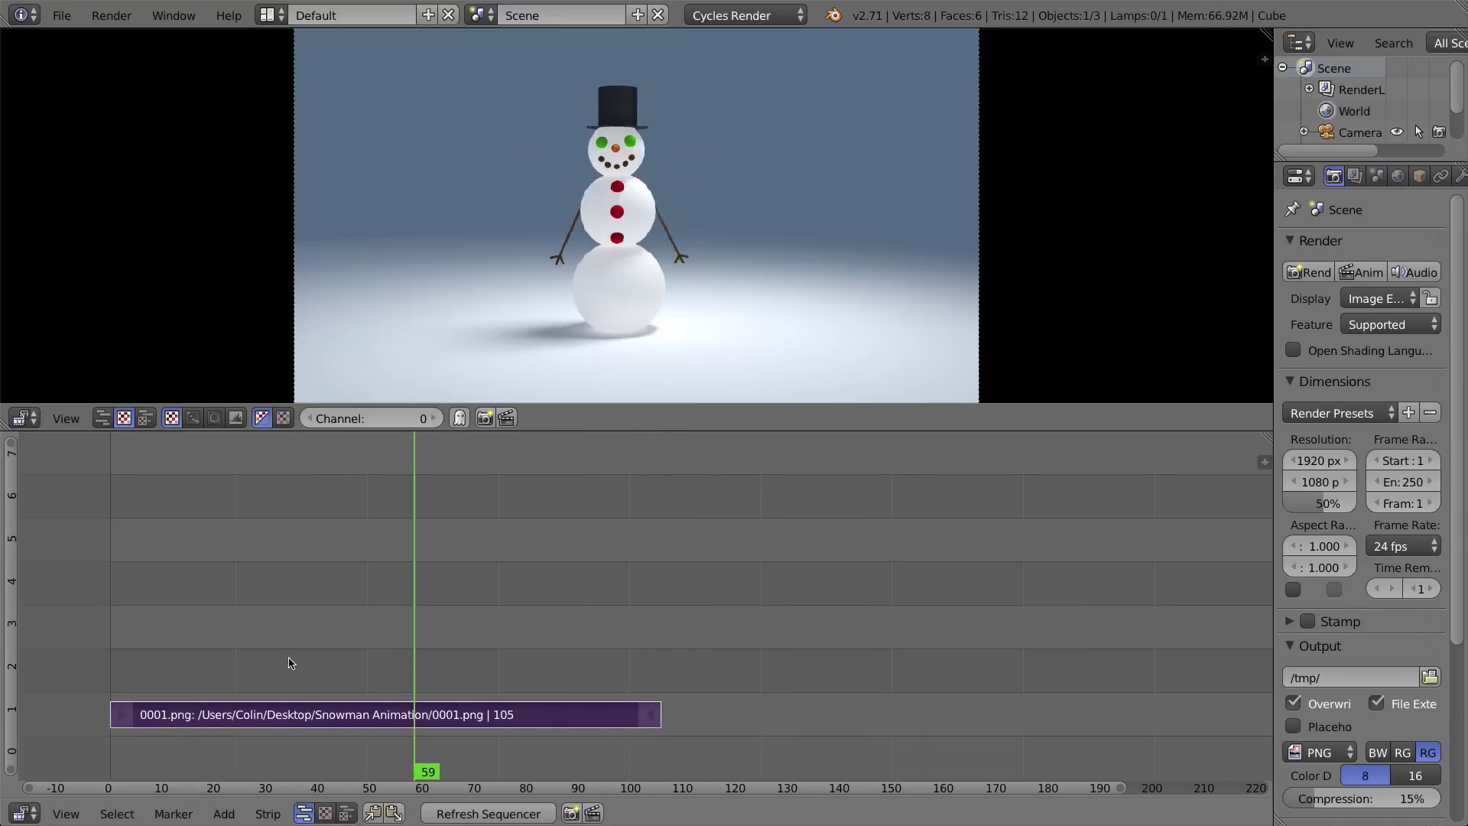
{"action": "left_click_drag", "start_coordinate": [324, 664], "coordinate": [660, 667]}
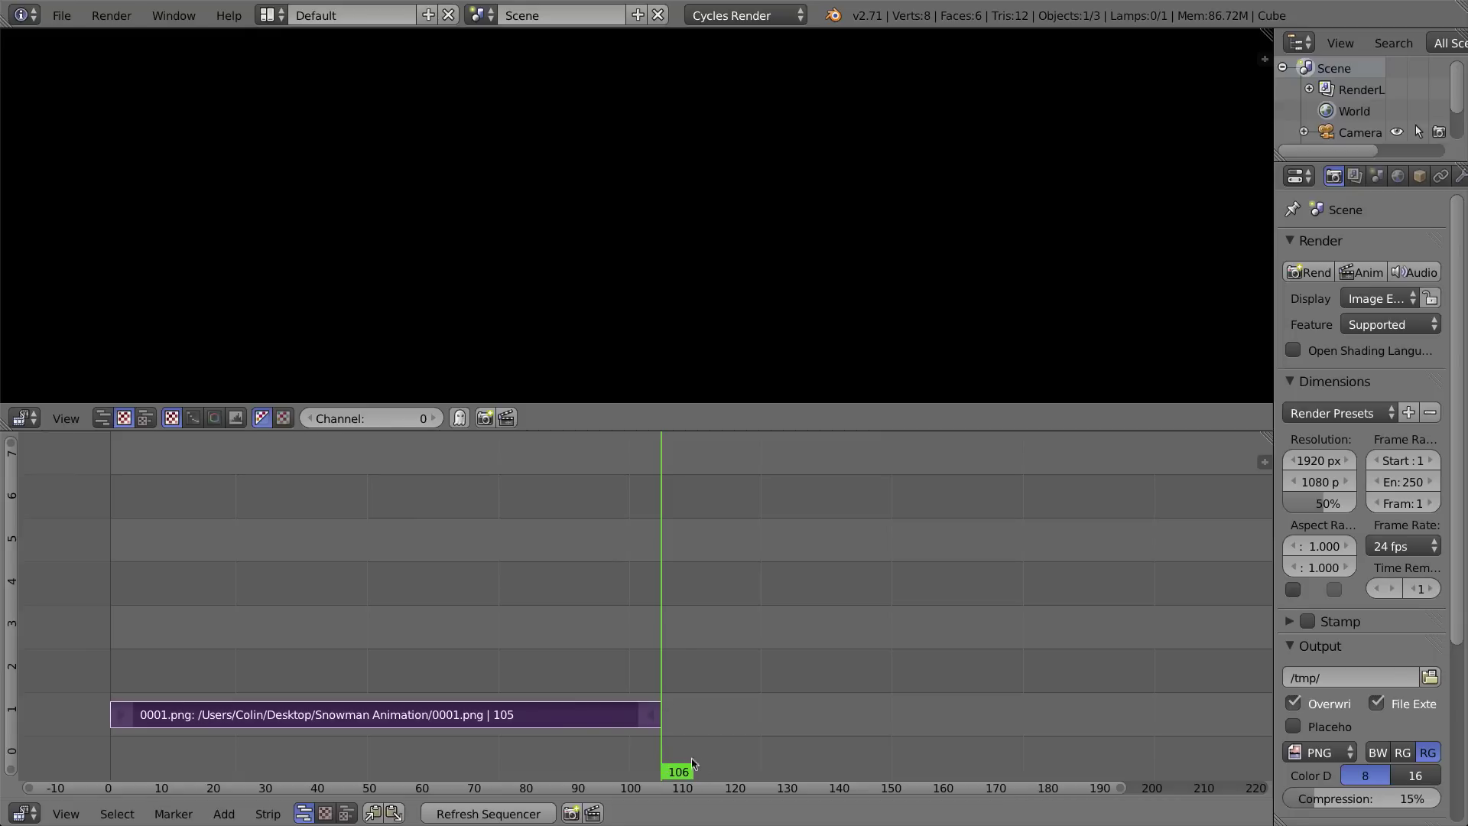
{"action": "key", "text": "Left"}
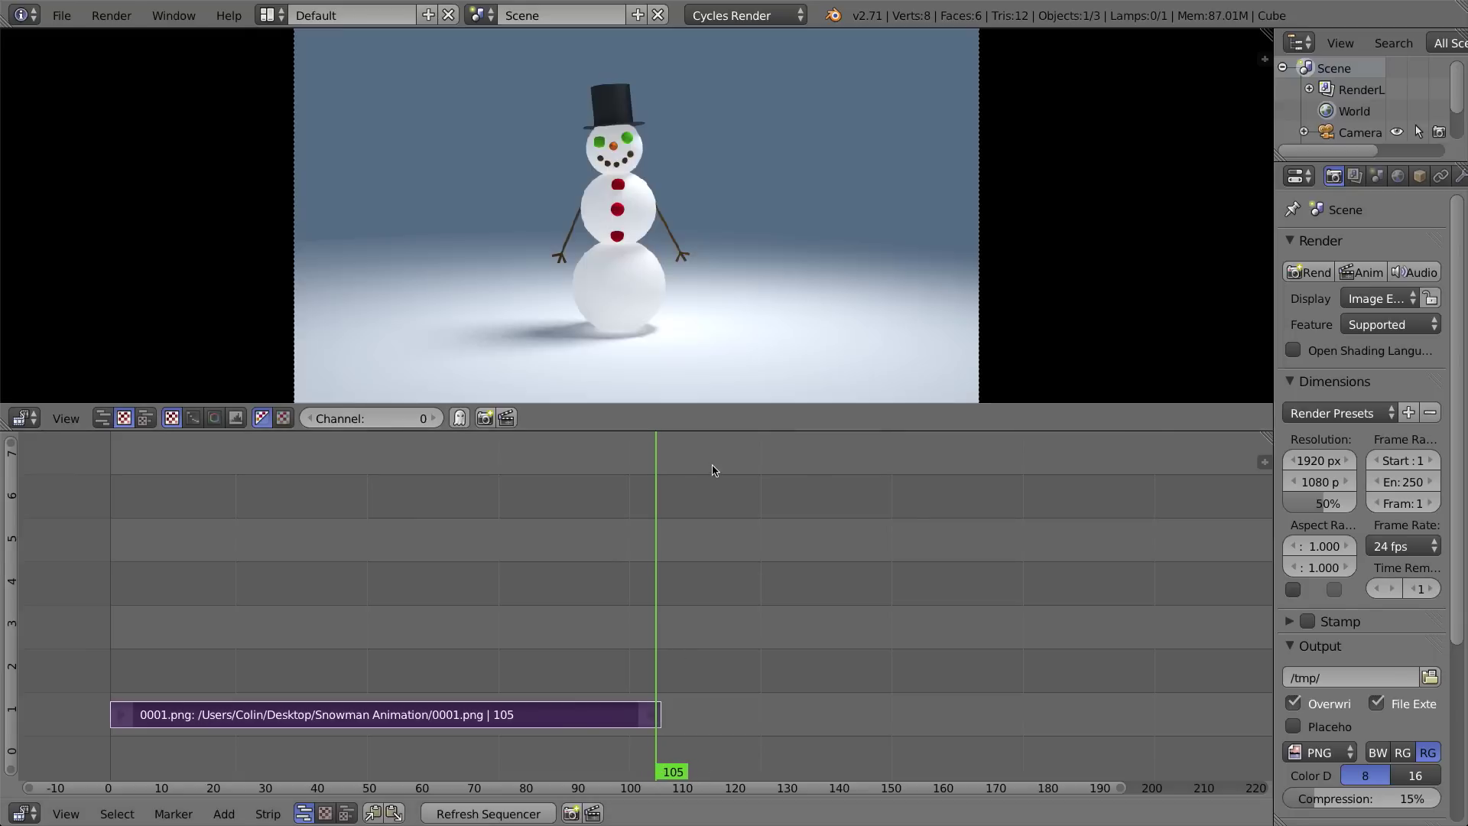
{"action": "key", "text": "Right"}
{"action": "key", "text": "Left"}
{"action": "key", "text": "Left"}
{"action": "key", "text": "Left"}
{"action": "key", "text": "Left"}
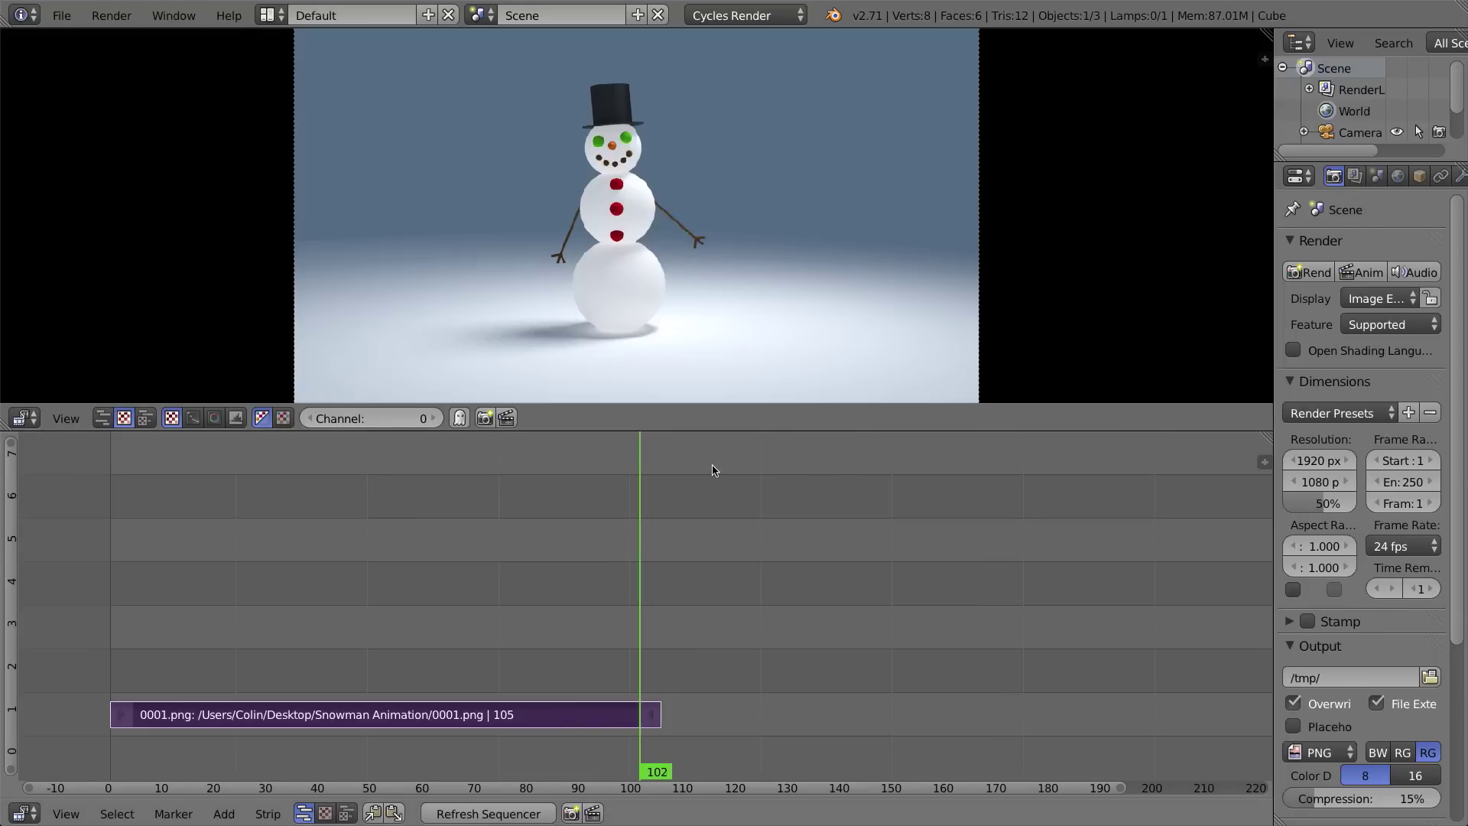
{"action": "key", "text": "Right"}
{"action": "key", "text": "Right"}
{"action": "key", "text": "Right"}
{"action": "key", "text": "Right"}
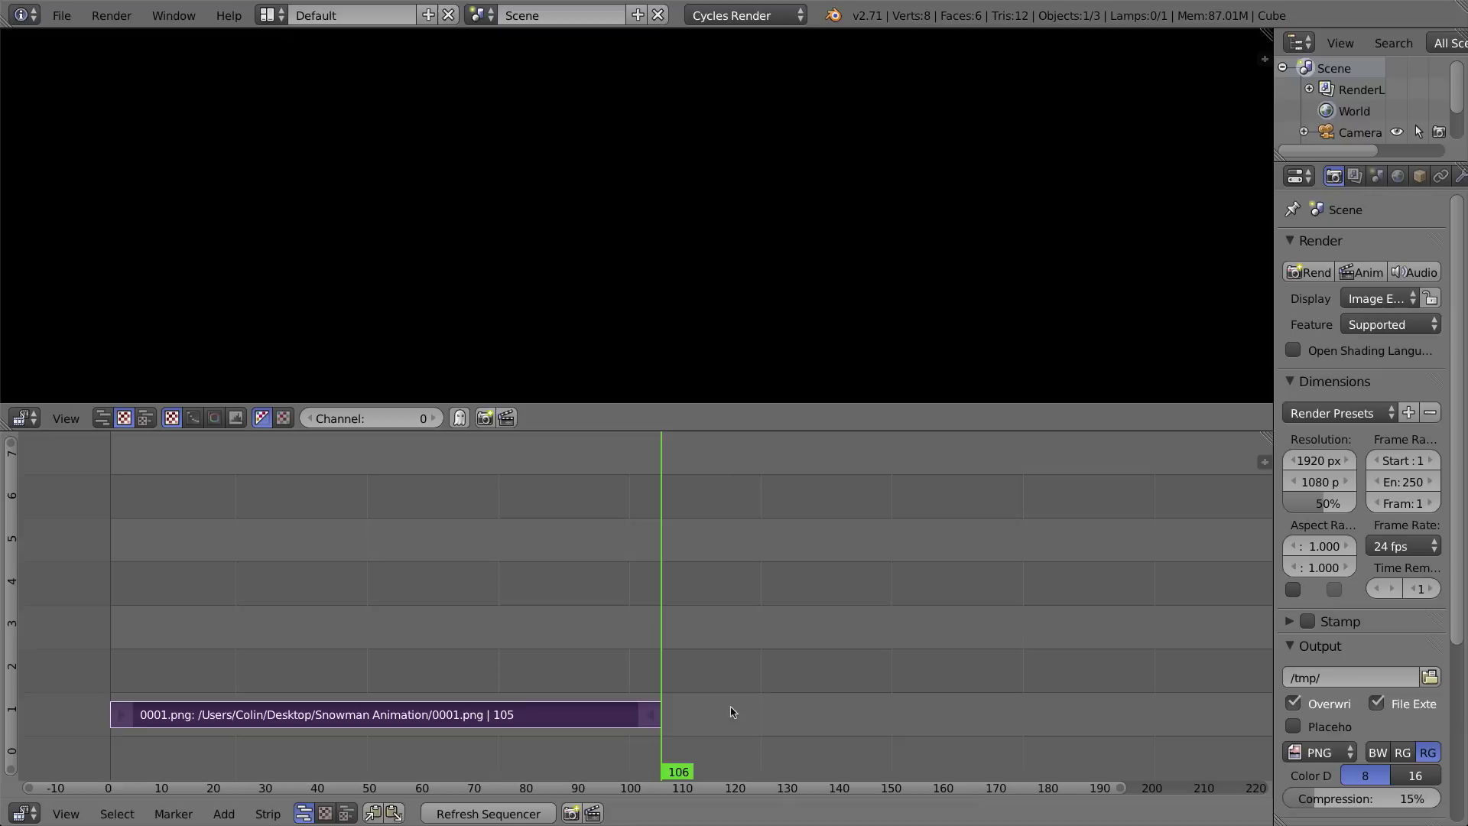
Split the sequencer area and turn the lower part into a Timeline editor
{"action": "left_click_drag", "start_coordinate": [1116, 787], "coordinate": [924, 779]}
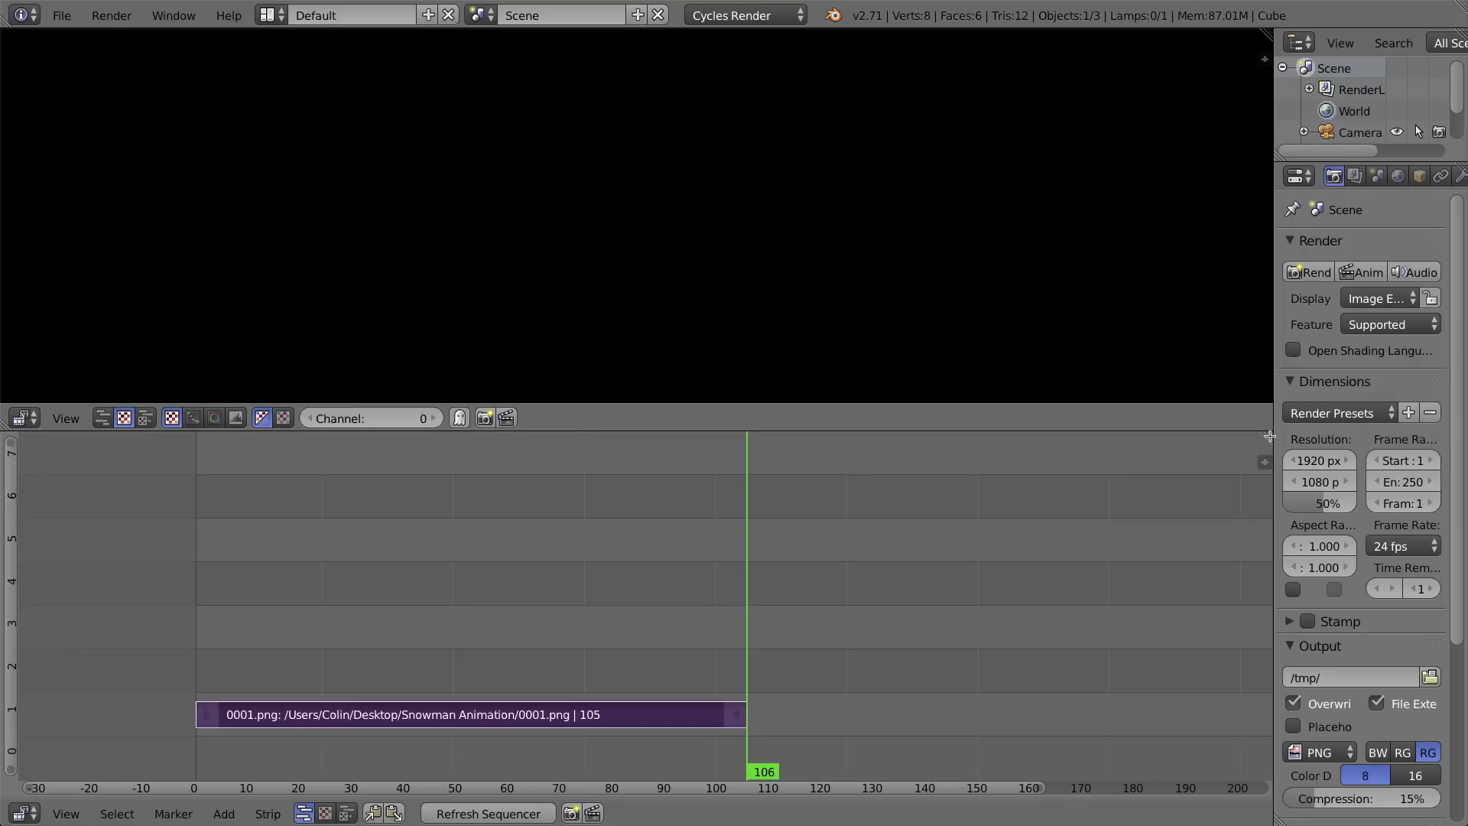
{"action": "left_click_drag", "start_coordinate": [1269, 435], "coordinate": [3, 719]}
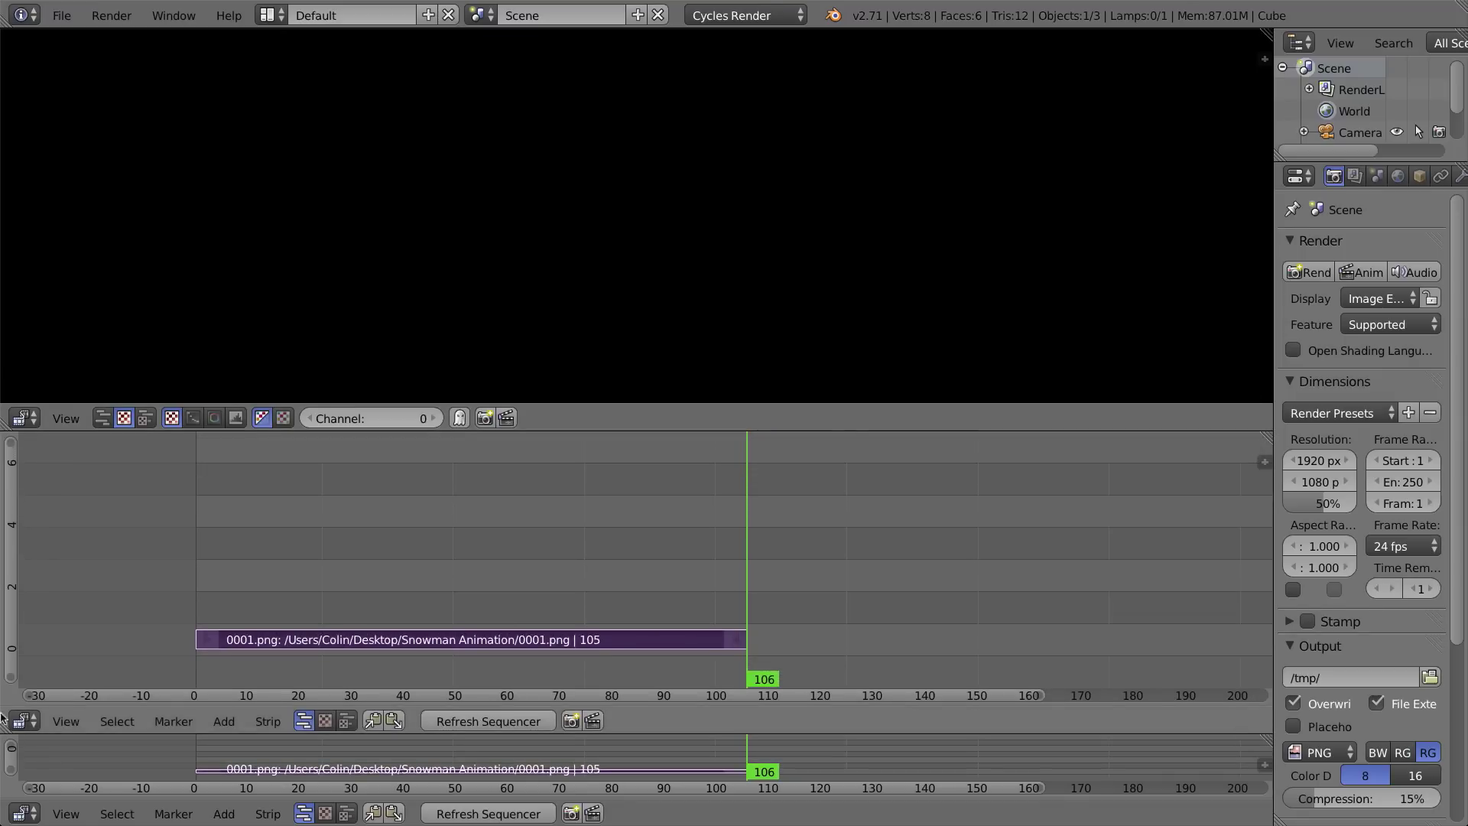
{"action": "left_click", "coordinate": [24, 813]}
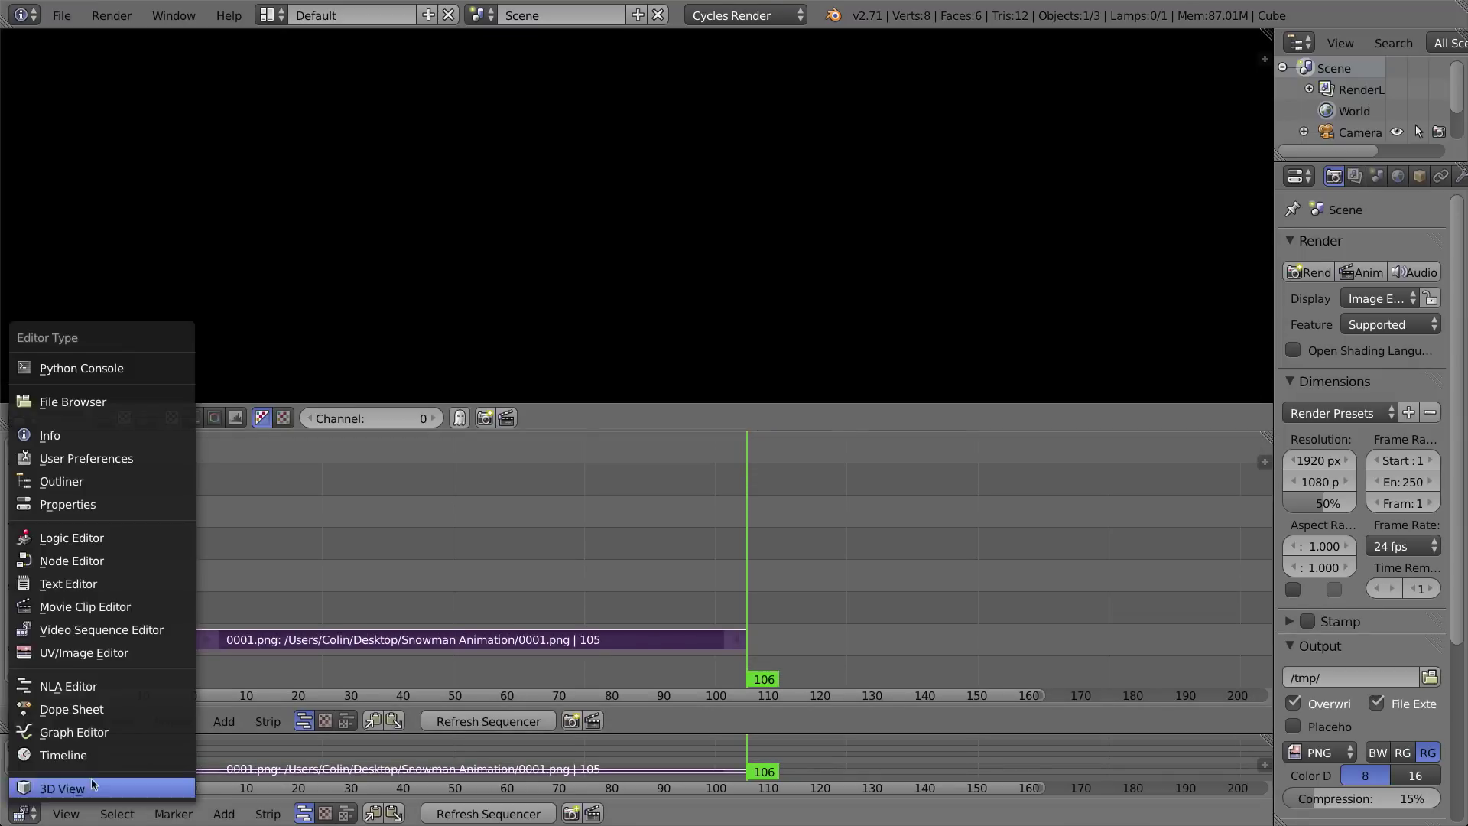
{"action": "left_click", "coordinate": [84, 755]}
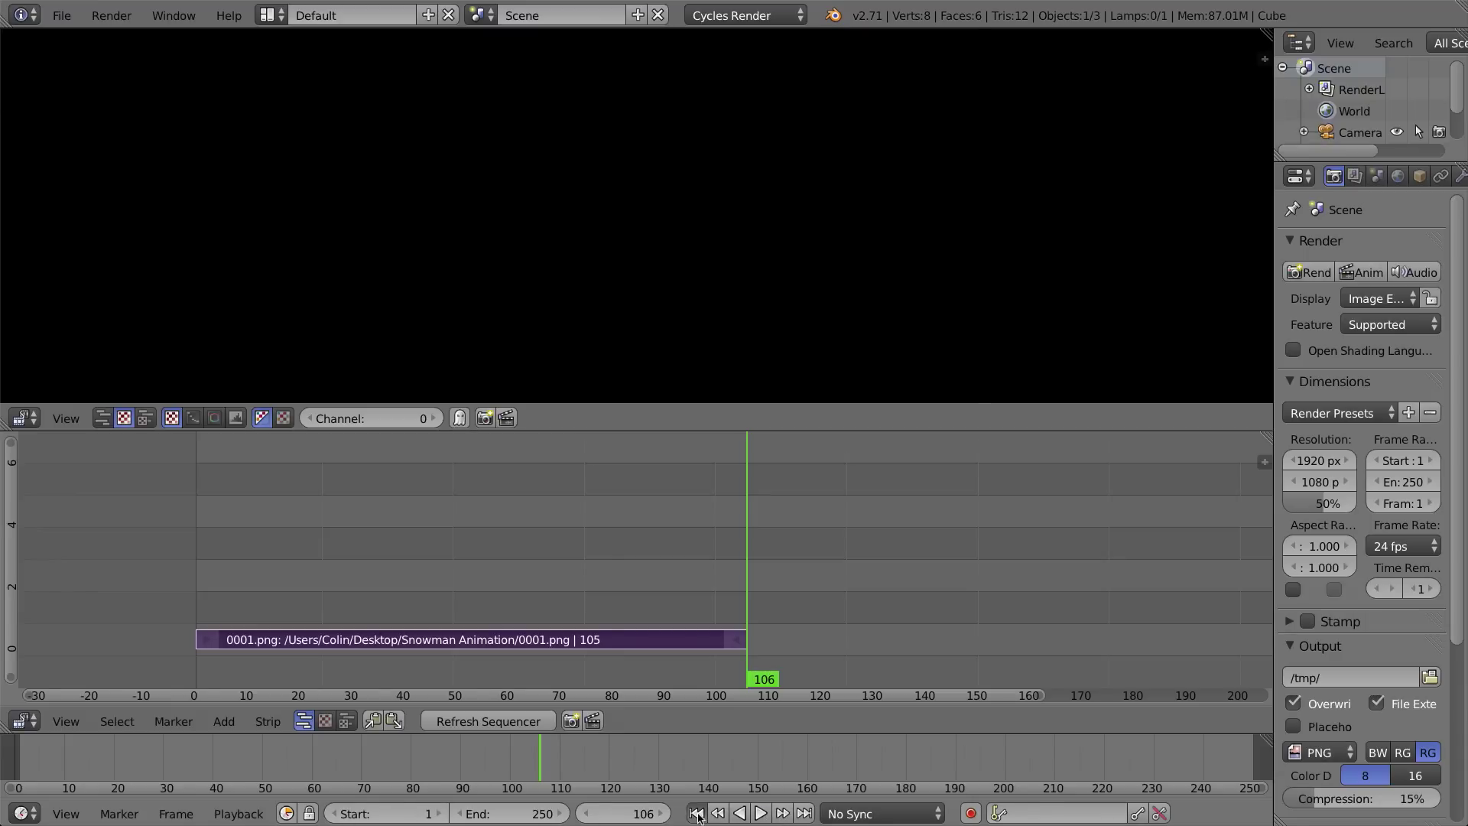
Play the snowman animation from frame 1, stop it, and widen the properties panel
{"action": "left_click", "coordinate": [696, 813]}
{"action": "left_click", "coordinate": [760, 814]}
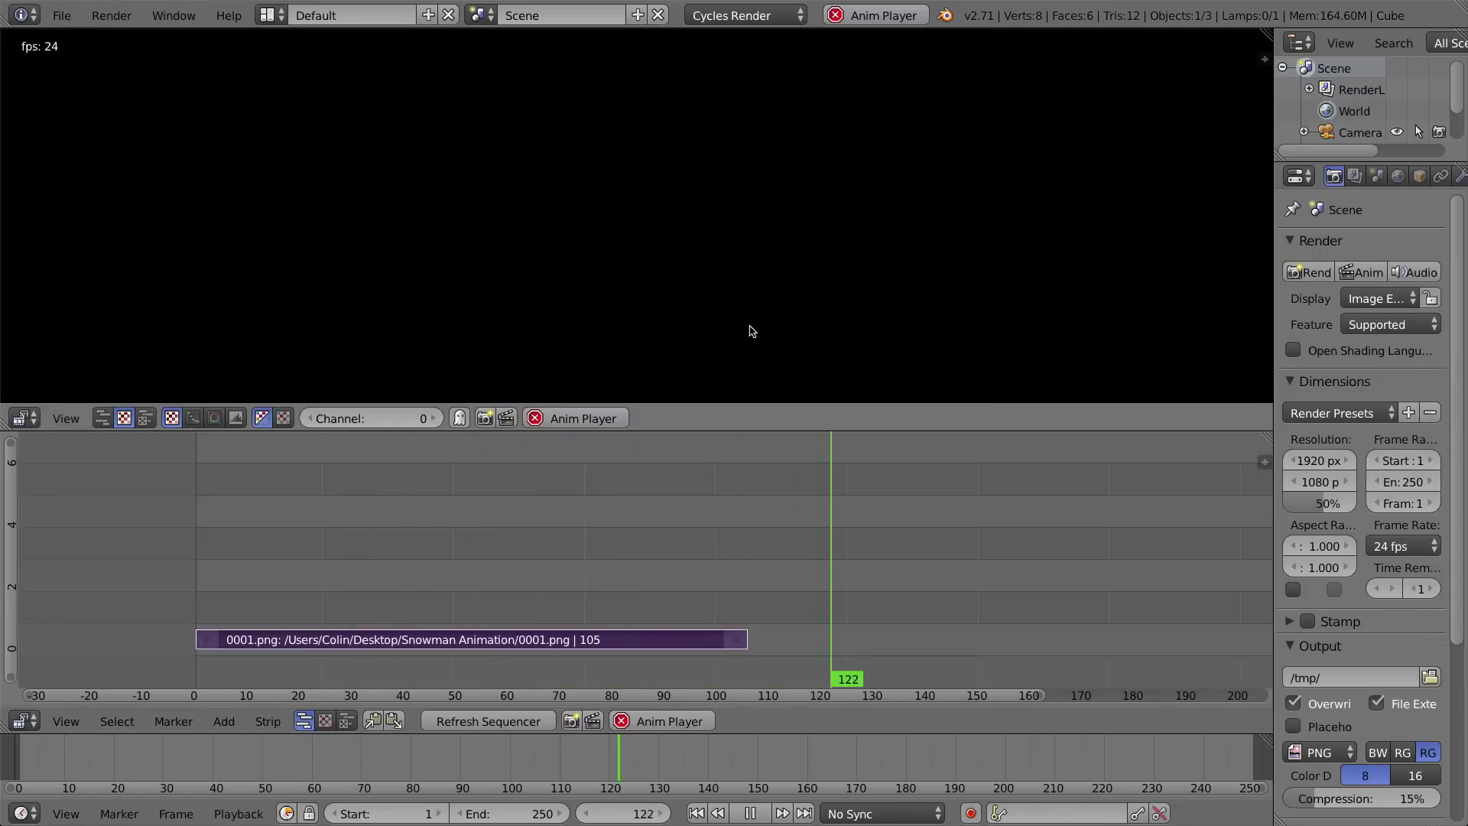
{"action": "key", "text": "Escape"}
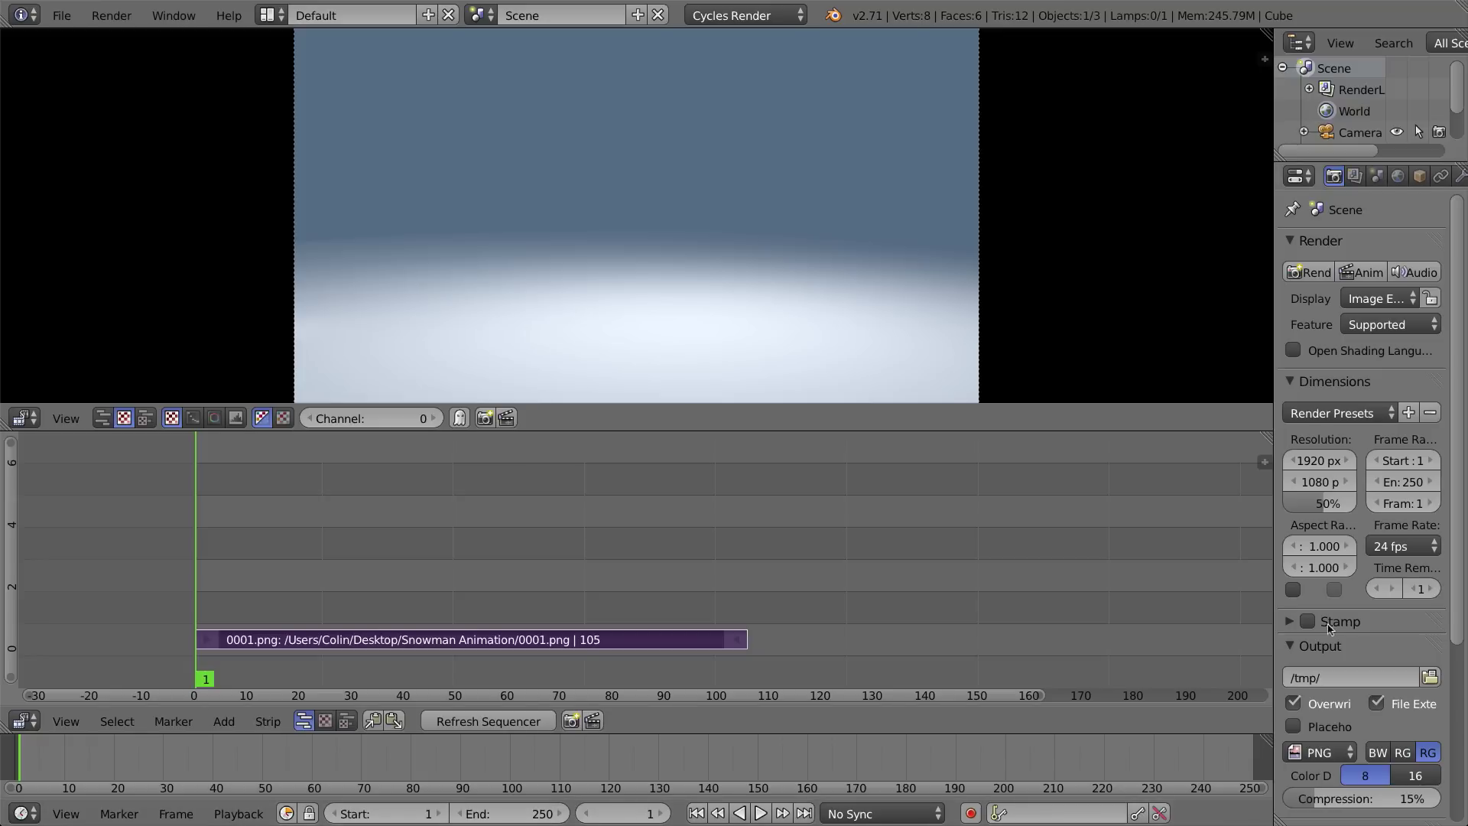
{"action": "left_click_drag", "start_coordinate": [1272, 559], "coordinate": [1165, 556]}
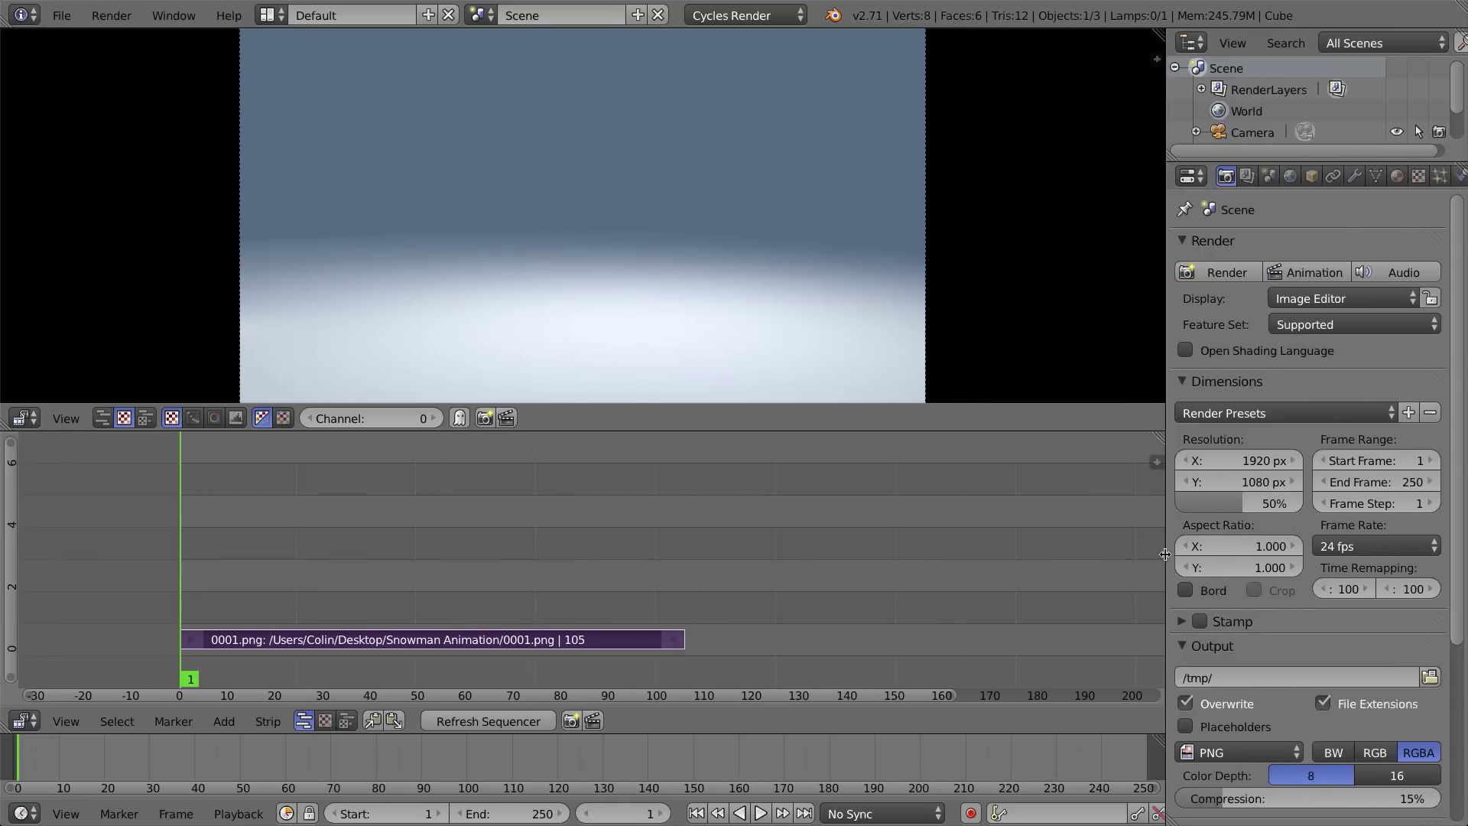
Set the render range's end frame to 105
{"action": "left_click", "coordinate": [1408, 487]}
{"action": "type", "text": "105"}
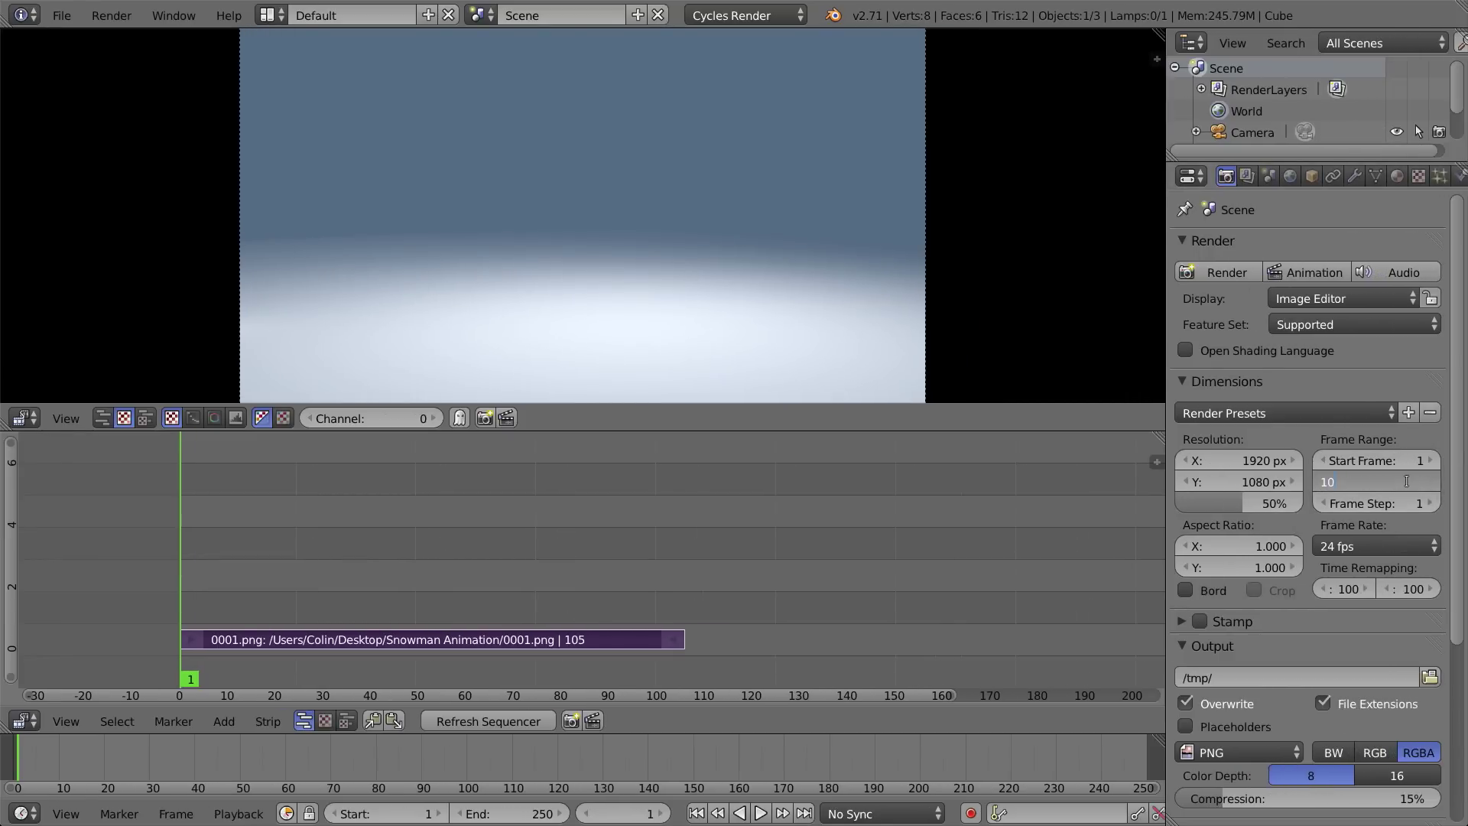
{"action": "key", "text": "Return"}
{"action": "middle_click_drag", "start_coordinate": [1350, 619], "coordinate": [1332, 402]}
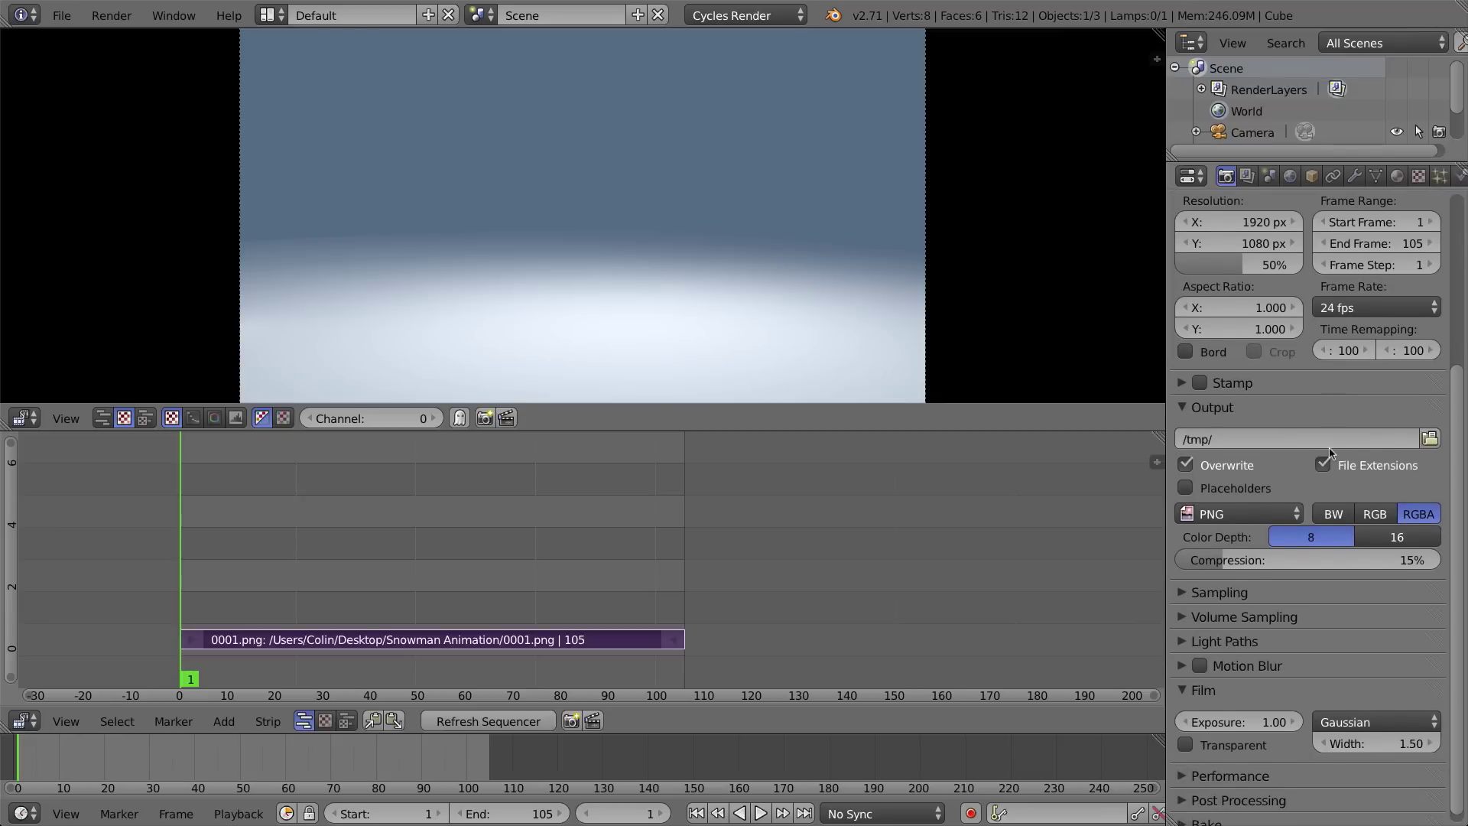
Set the render output folder to the Desktop
{"action": "left_click", "coordinate": [1430, 440]}
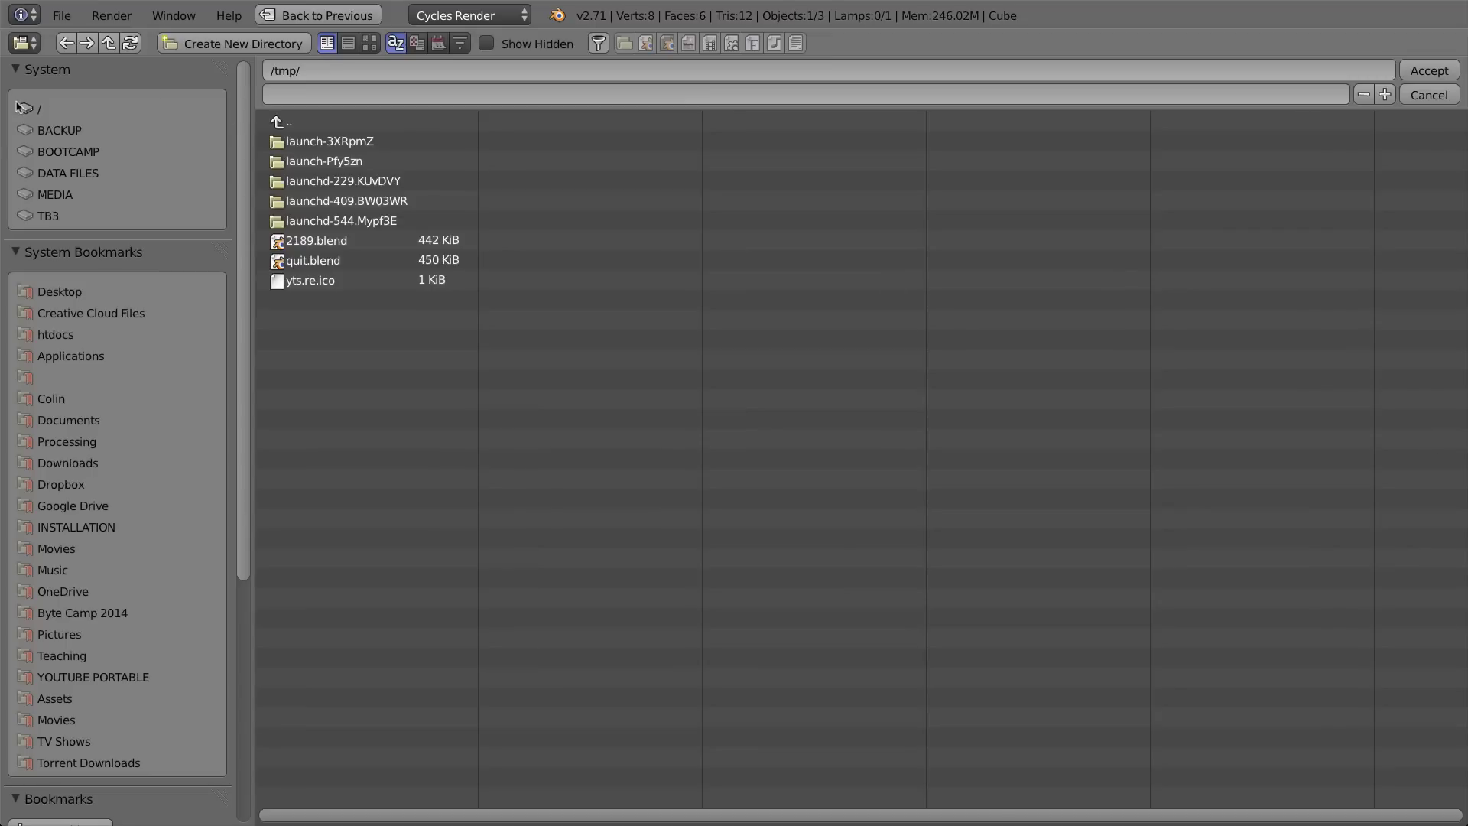
{"action": "left_click", "coordinate": [47, 292]}
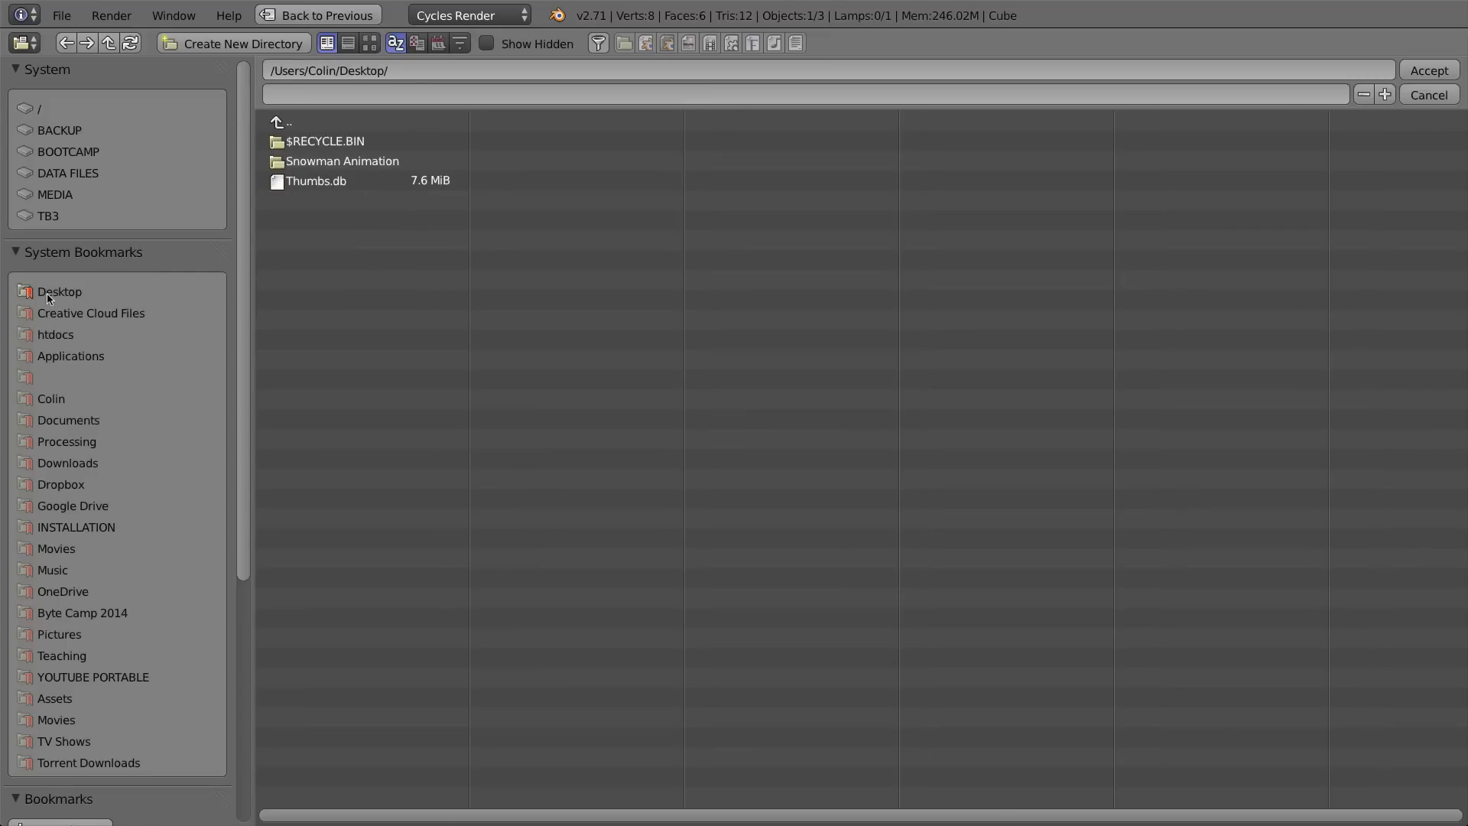
{"action": "left_click", "coordinate": [1426, 70]}
{"action": "scroll", "coordinate": [1304, 649], "scroll_direction": "down", "scroll_amount": 1}
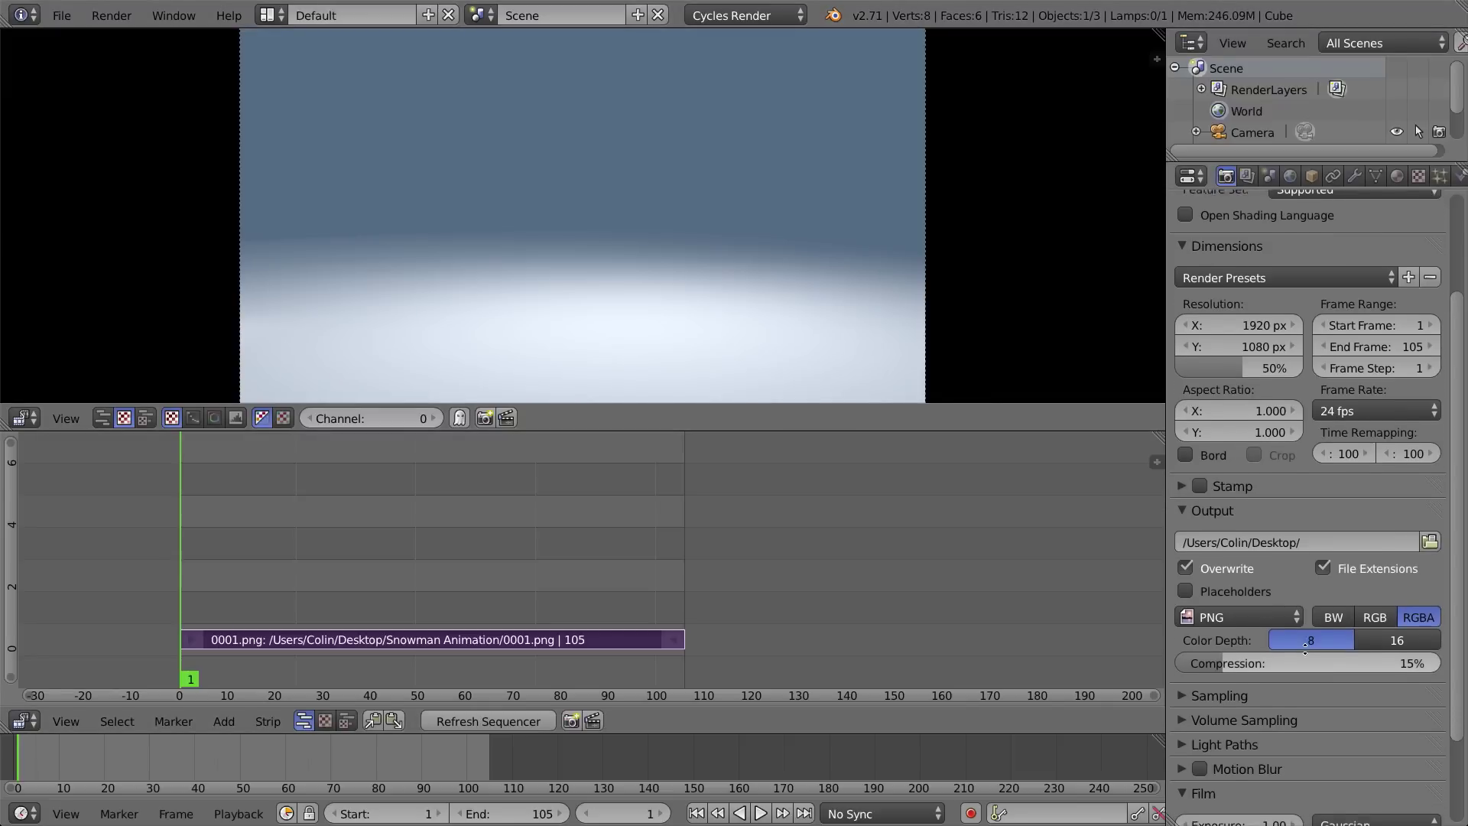
{"action": "scroll", "coordinate": [1304, 650], "scroll_direction": "down", "scroll_amount": 3}
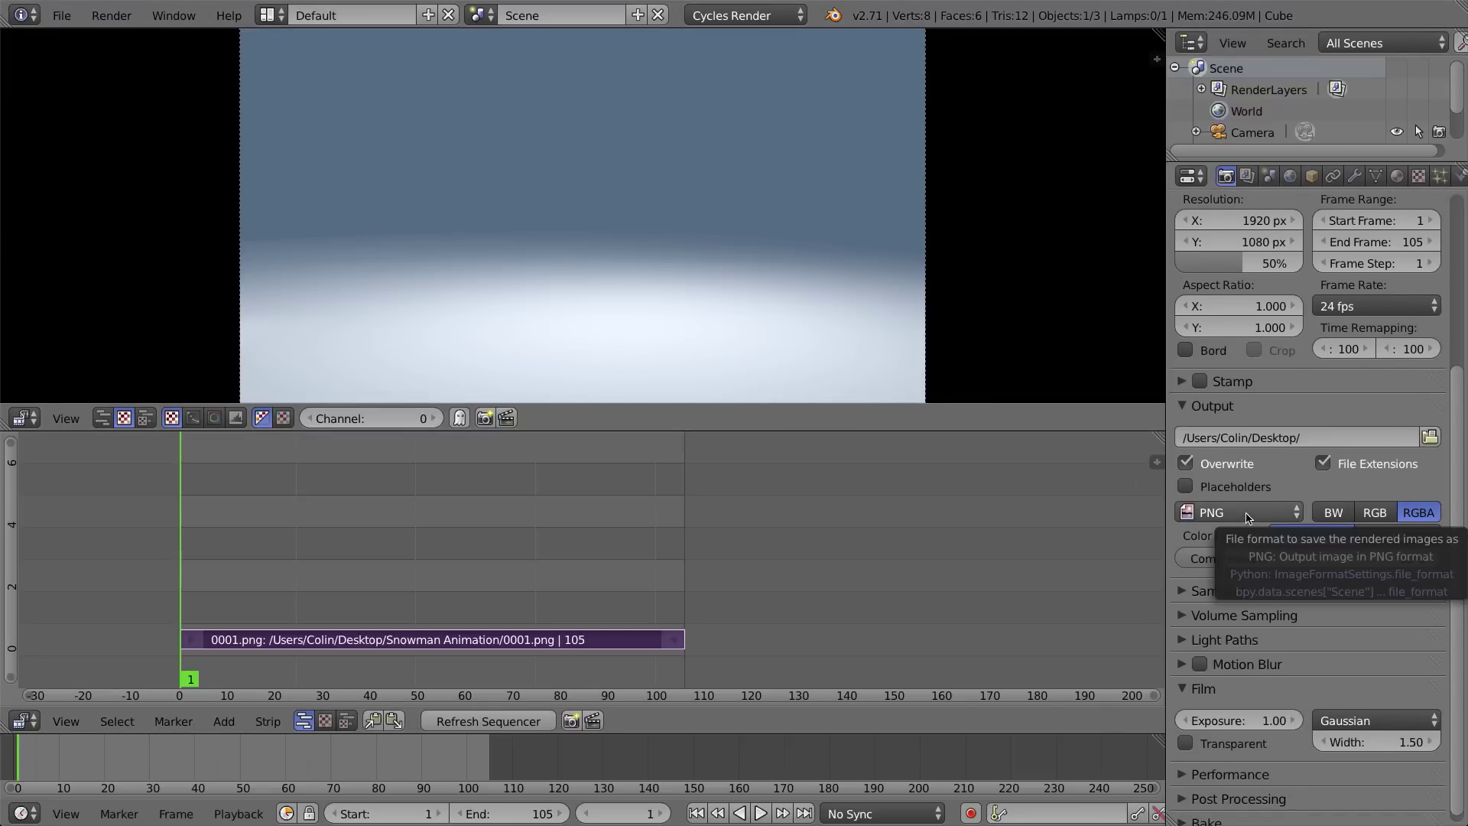
{"action": "left_click", "coordinate": [1247, 513]}
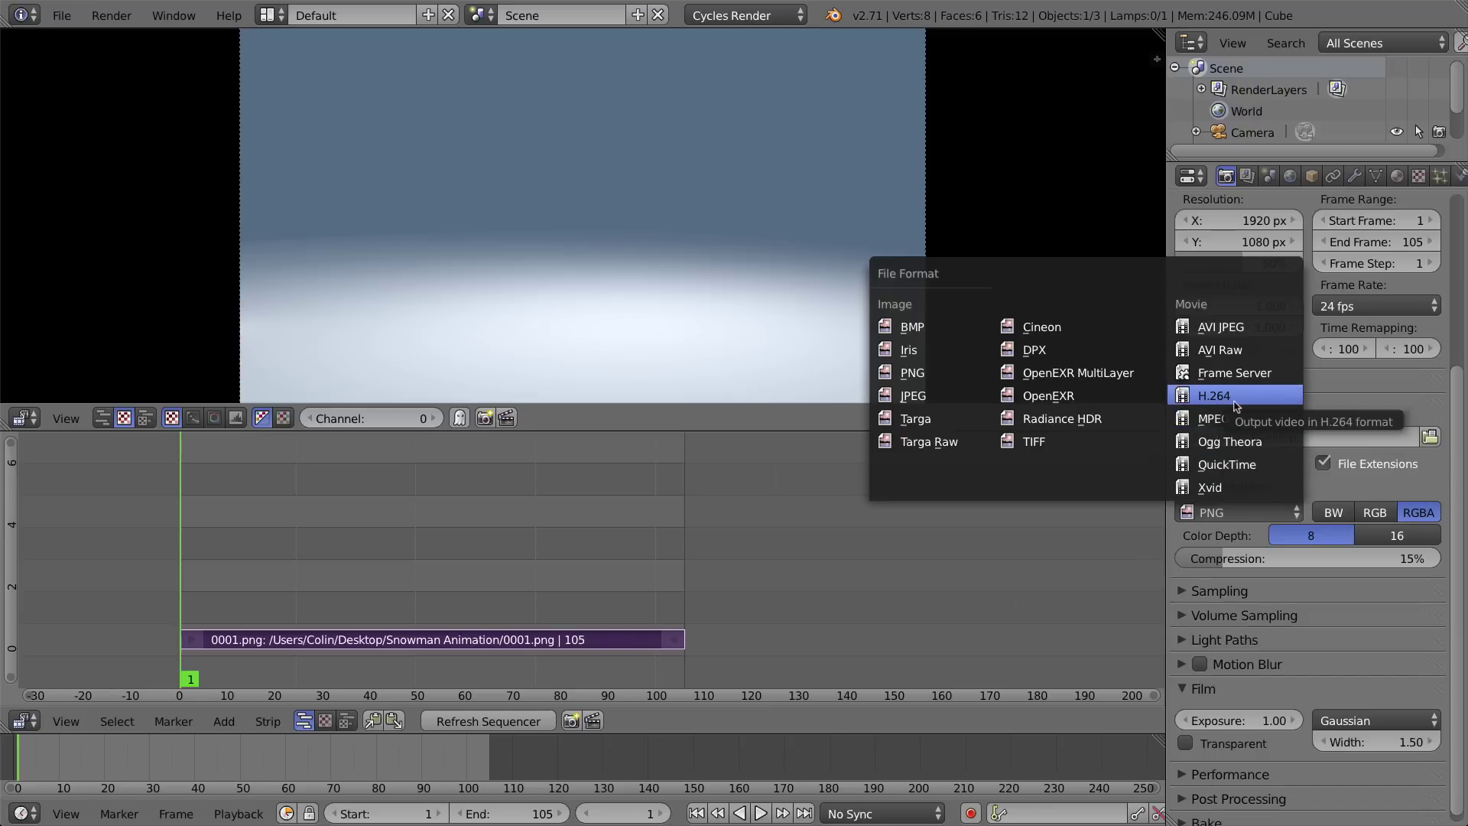
Close the file format list, leaving the output as PNG
{"action": "key", "text": "Escape"}
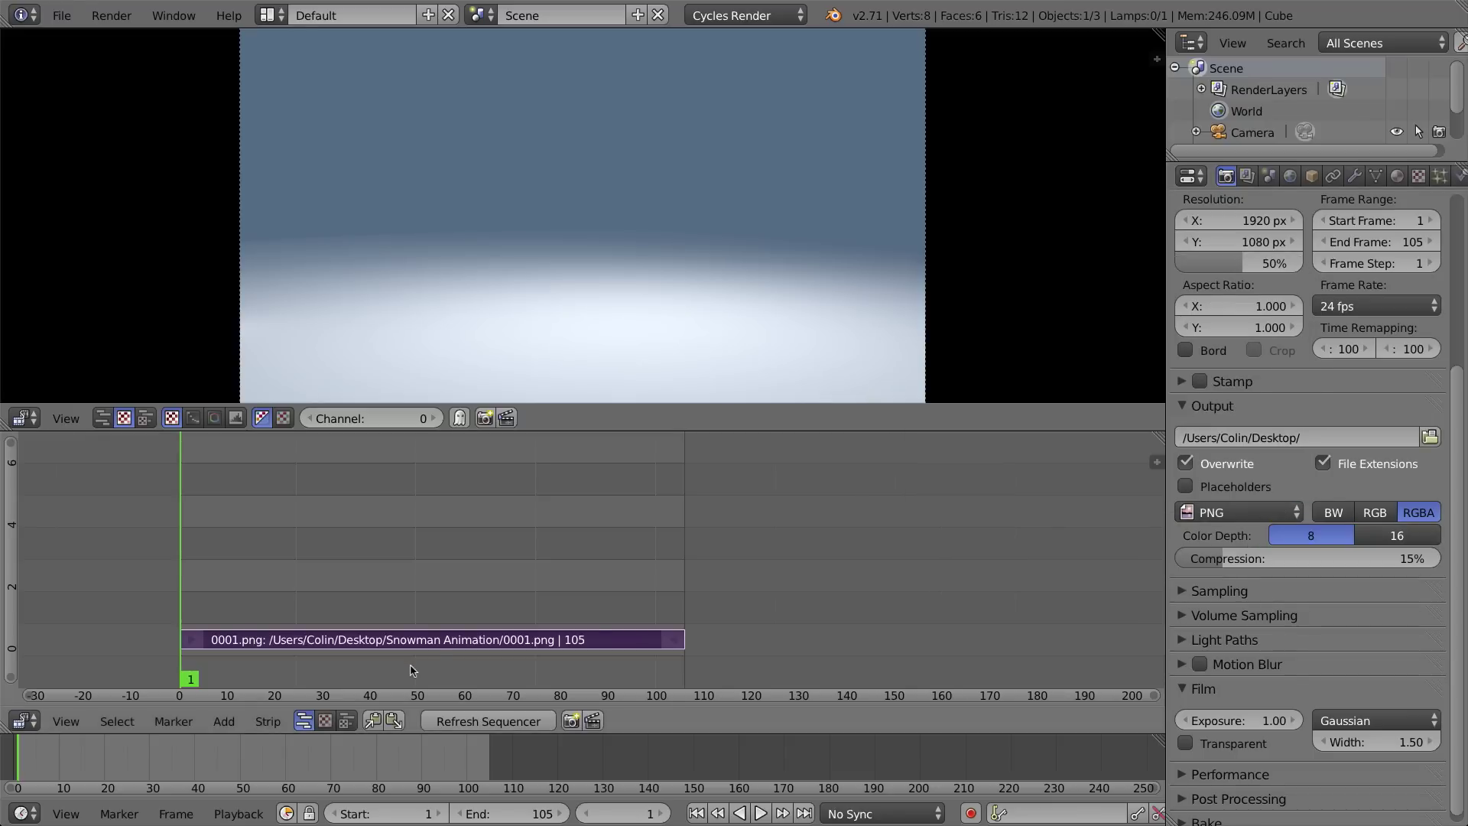
{"action": "left_click", "coordinate": [222, 720]}
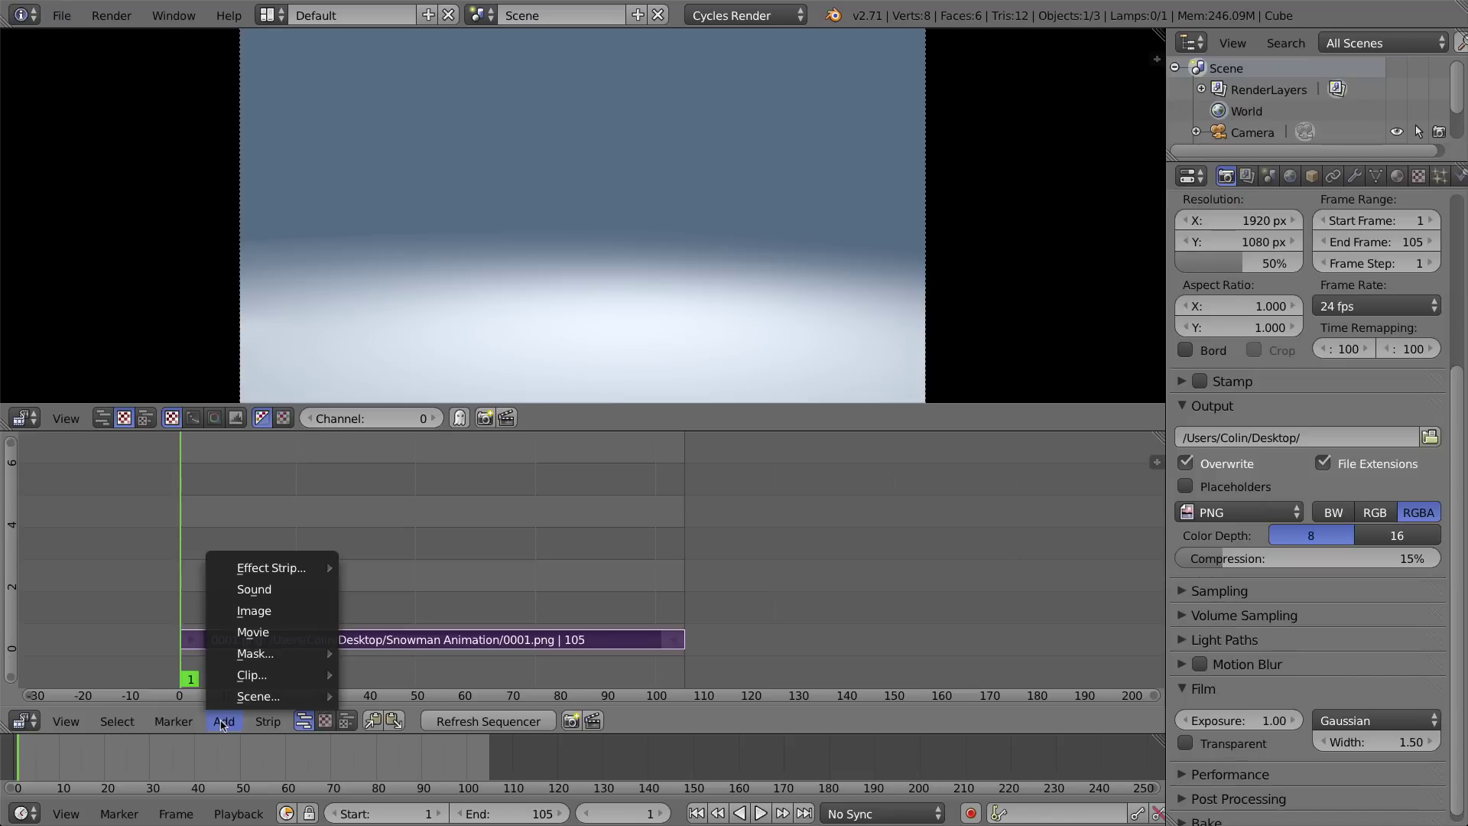
{"action": "left_click", "coordinate": [234, 727]}
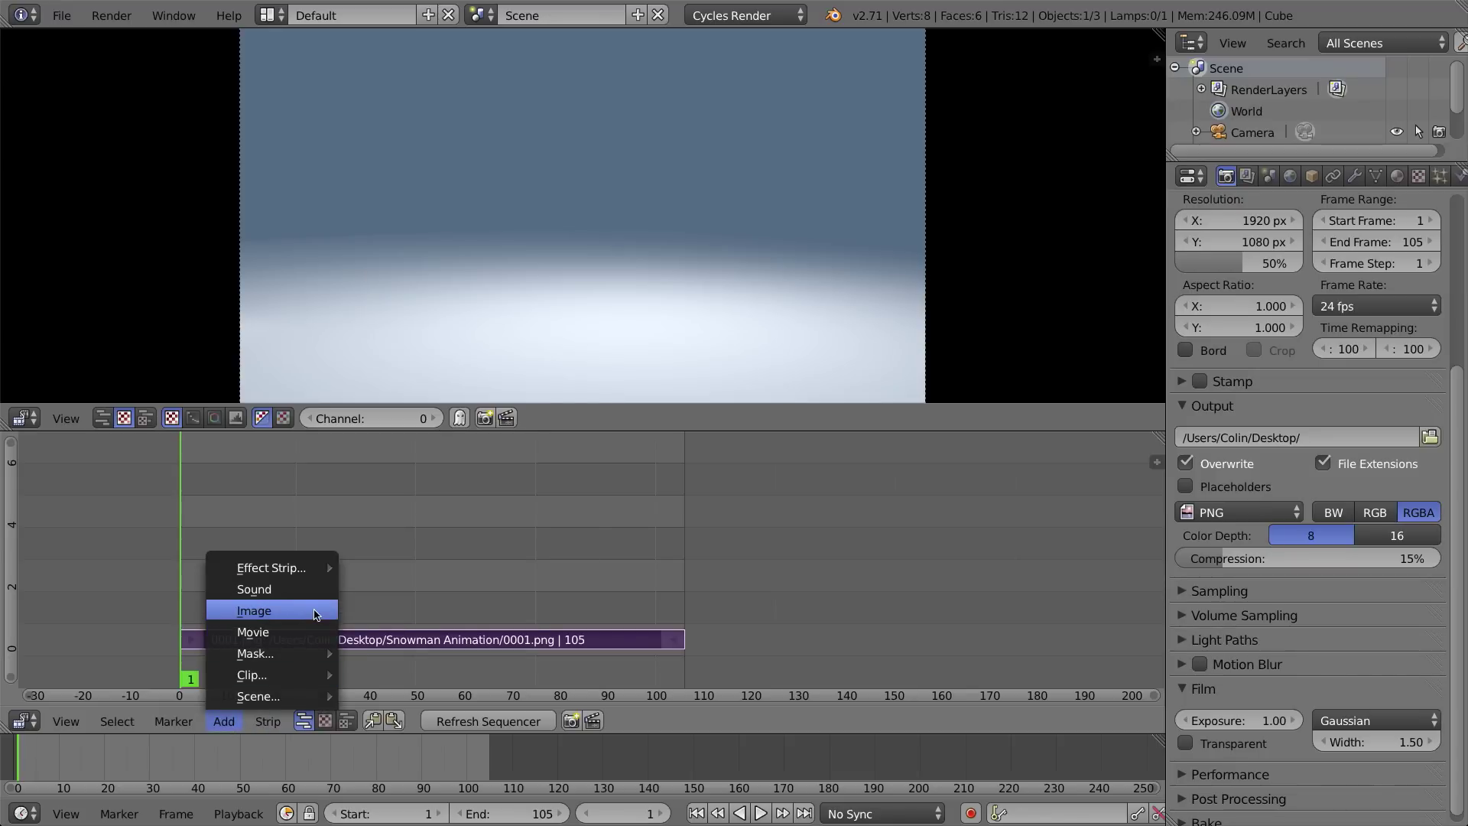
{"action": "key", "text": "Escape"}
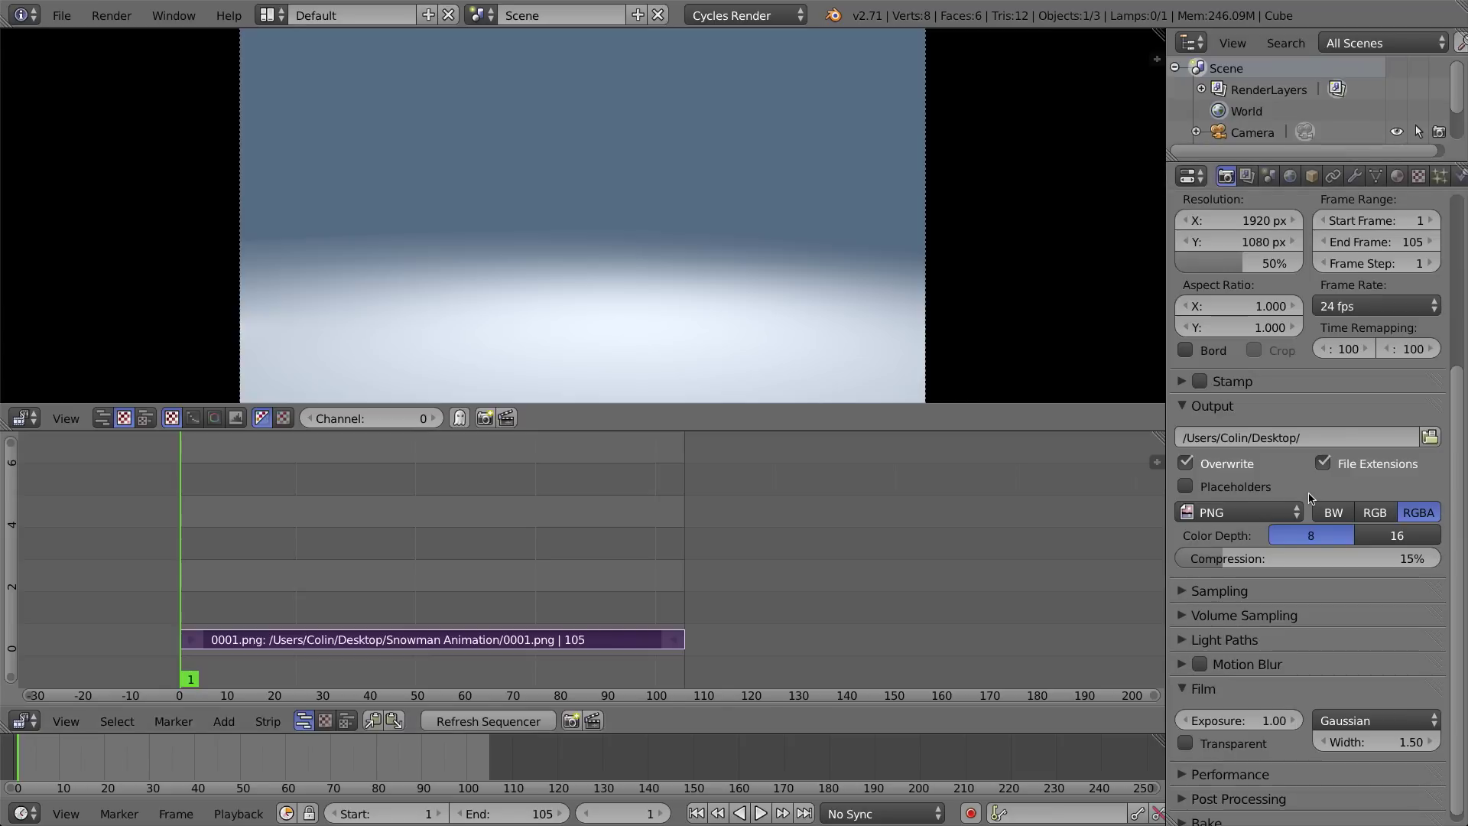
{"action": "left_click", "coordinate": [1266, 512]}
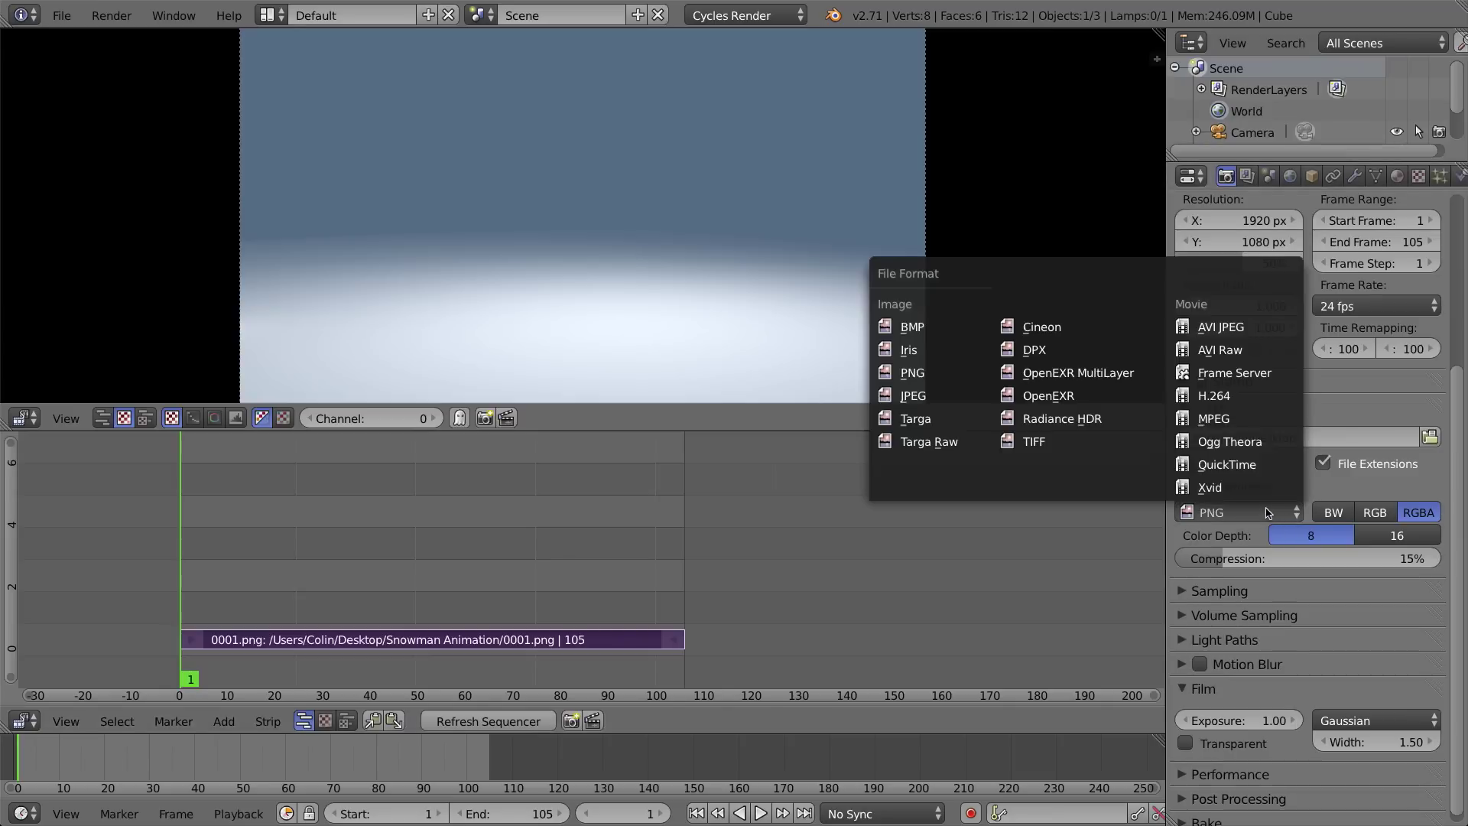
Choose H.264 as the output file format and reveal its encoding settings
{"action": "left_click", "coordinate": [1238, 396]}
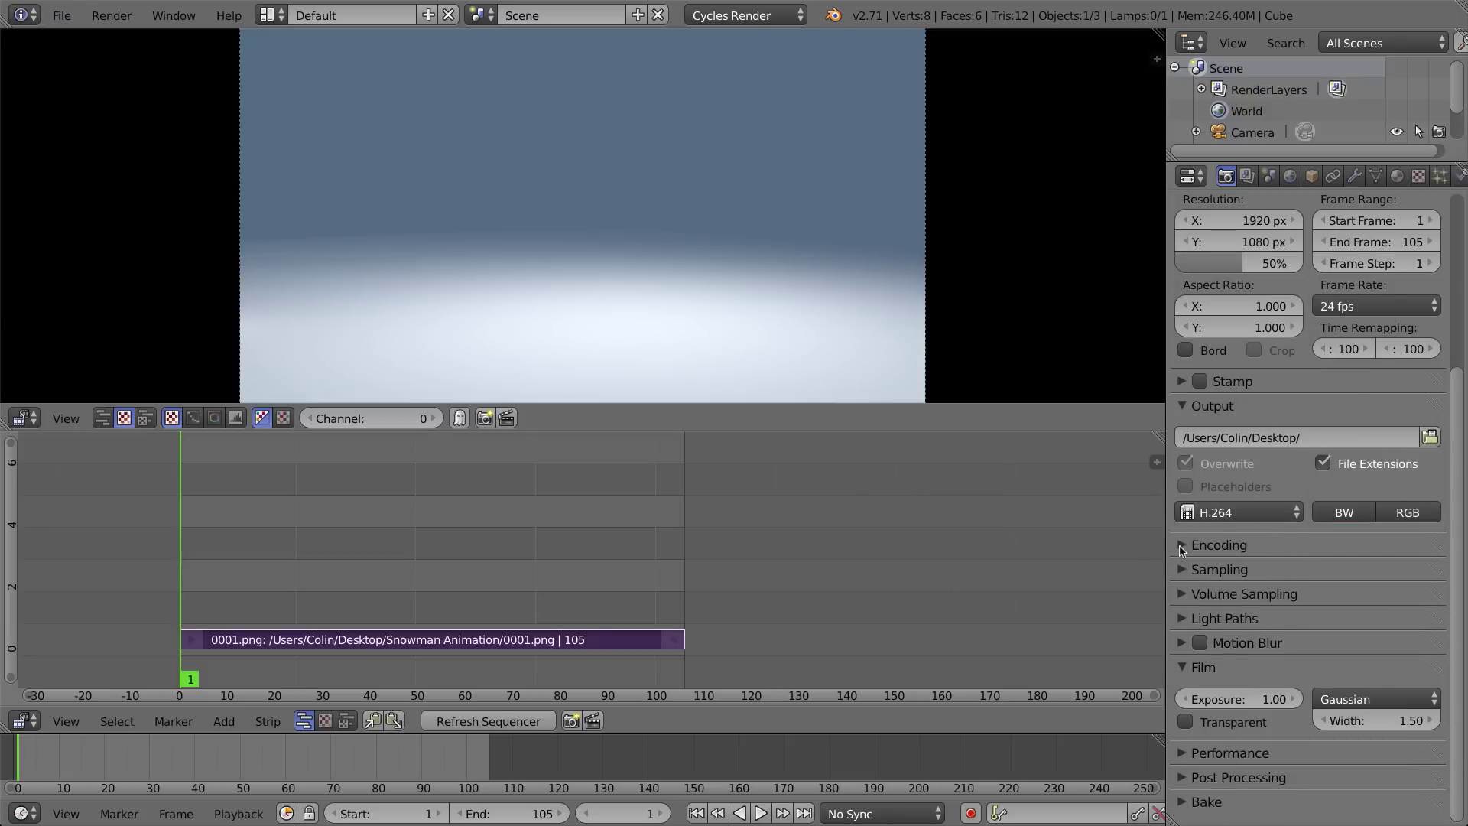
{"action": "left_click", "coordinate": [1184, 552]}
Change the H.264 encoding container from AVI to MPEG-4
{"action": "scroll", "coordinate": [1216, 474], "scroll_direction": "down", "scroll_amount": 4}
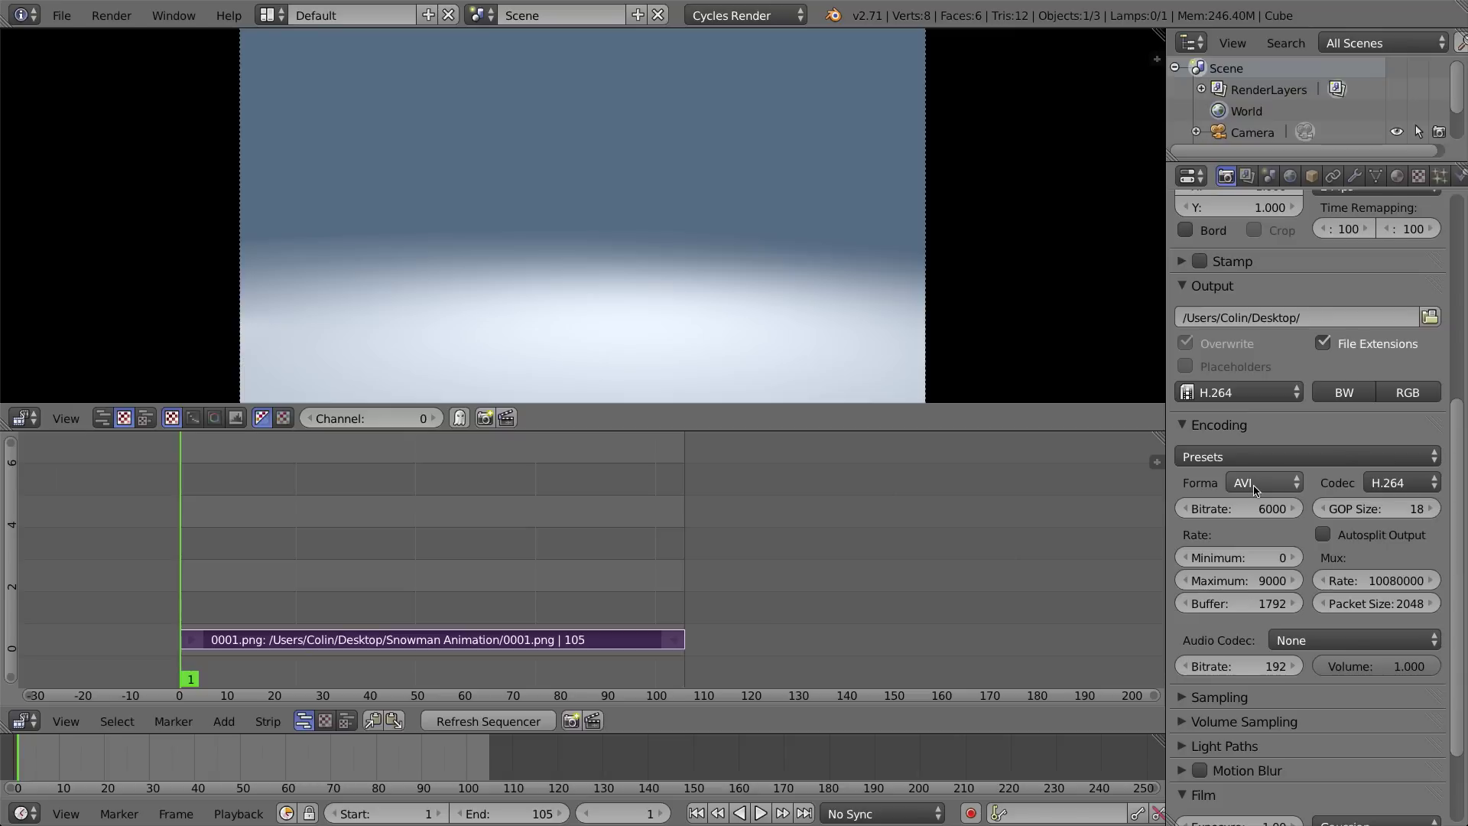
{"action": "left_click", "coordinate": [1253, 489]}
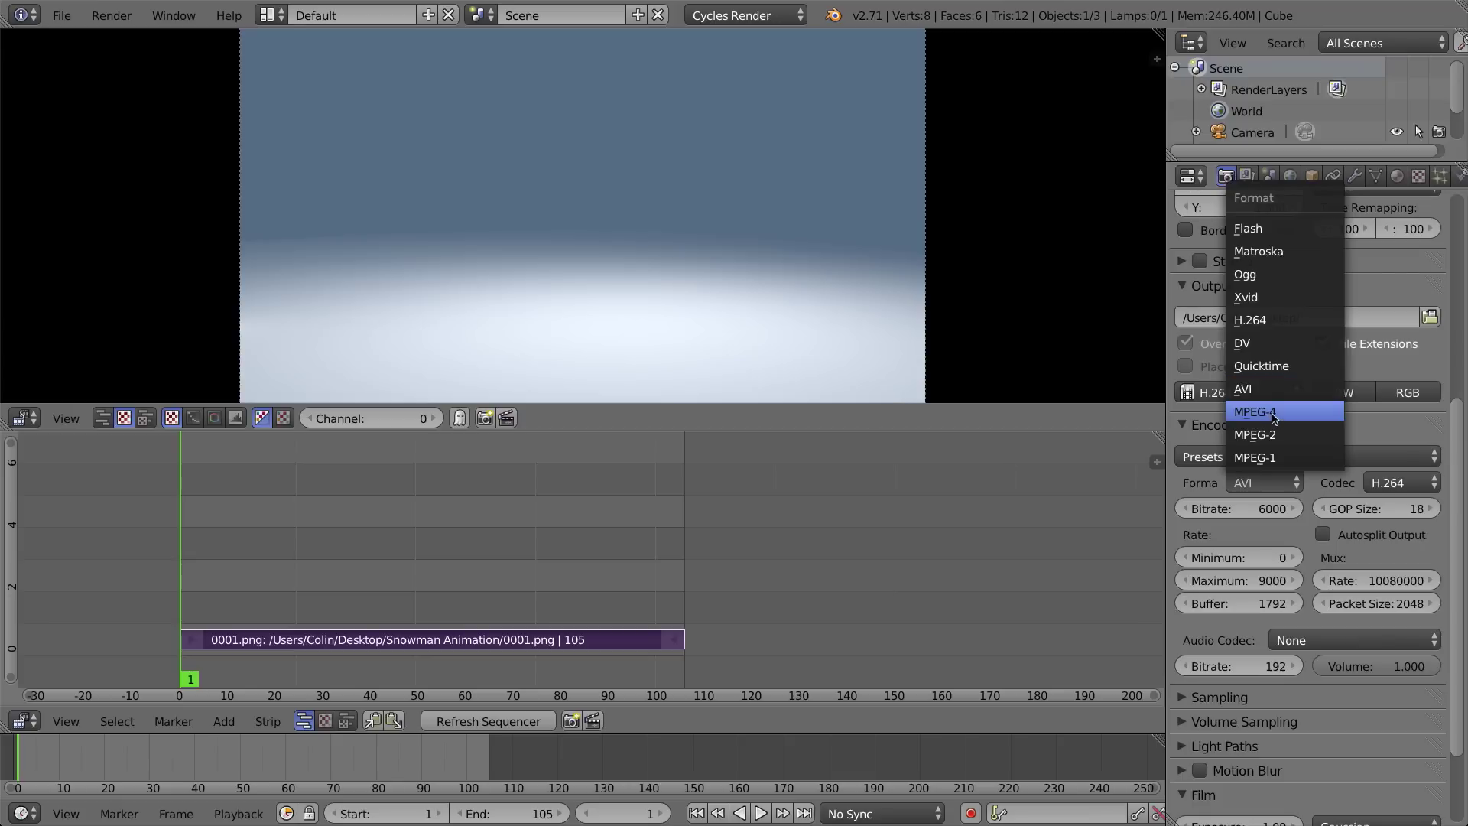
{"action": "left_click", "coordinate": [1273, 417]}
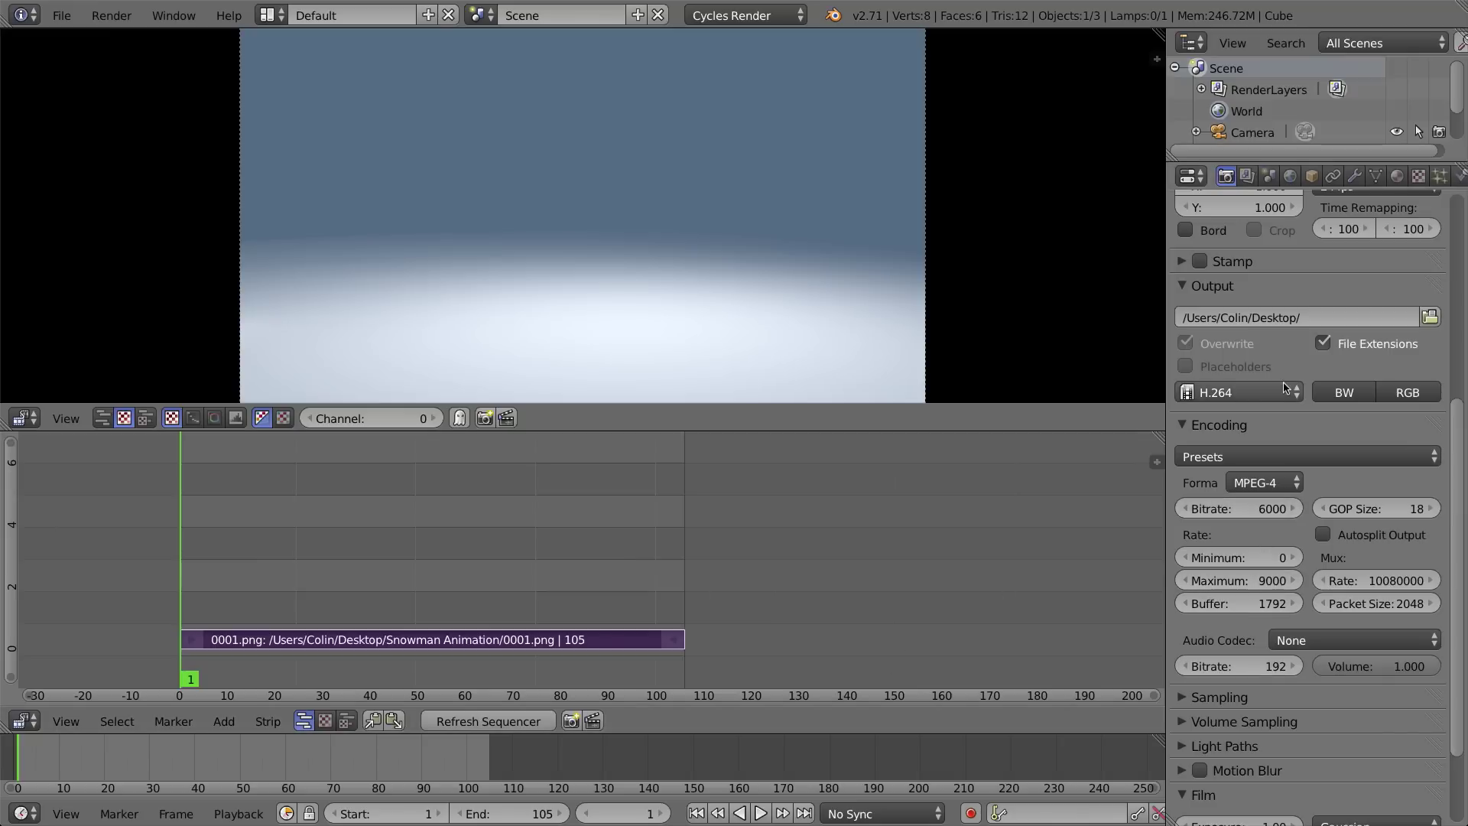
Raise the resolution scale from 50% to 100% for full 1920×1080 output
{"action": "scroll", "coordinate": [1292, 421], "scroll_direction": "up", "scroll_amount": 10}
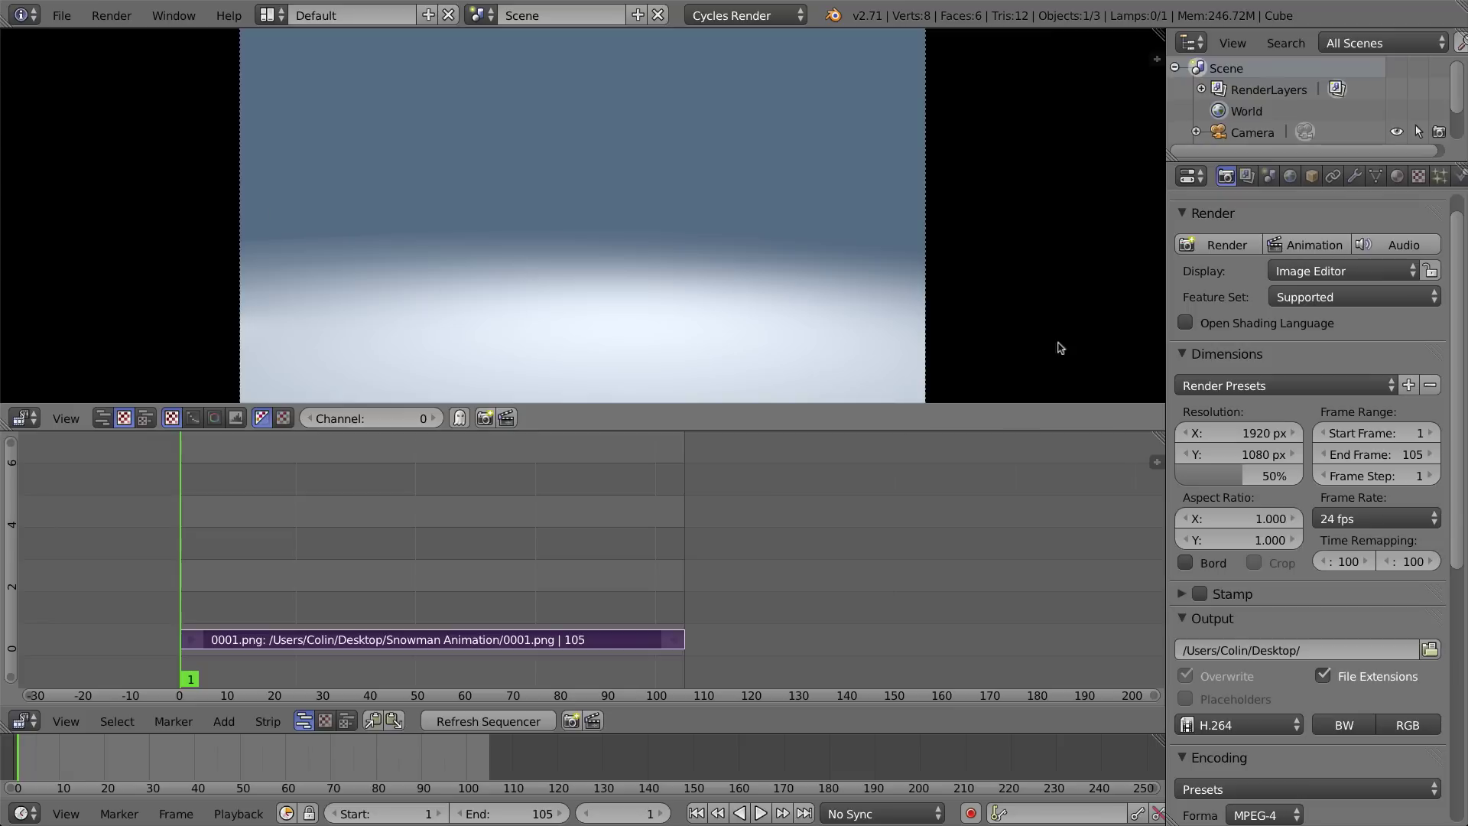
{"action": "left_click_drag", "start_coordinate": [1234, 480], "coordinate": [1304, 480]}
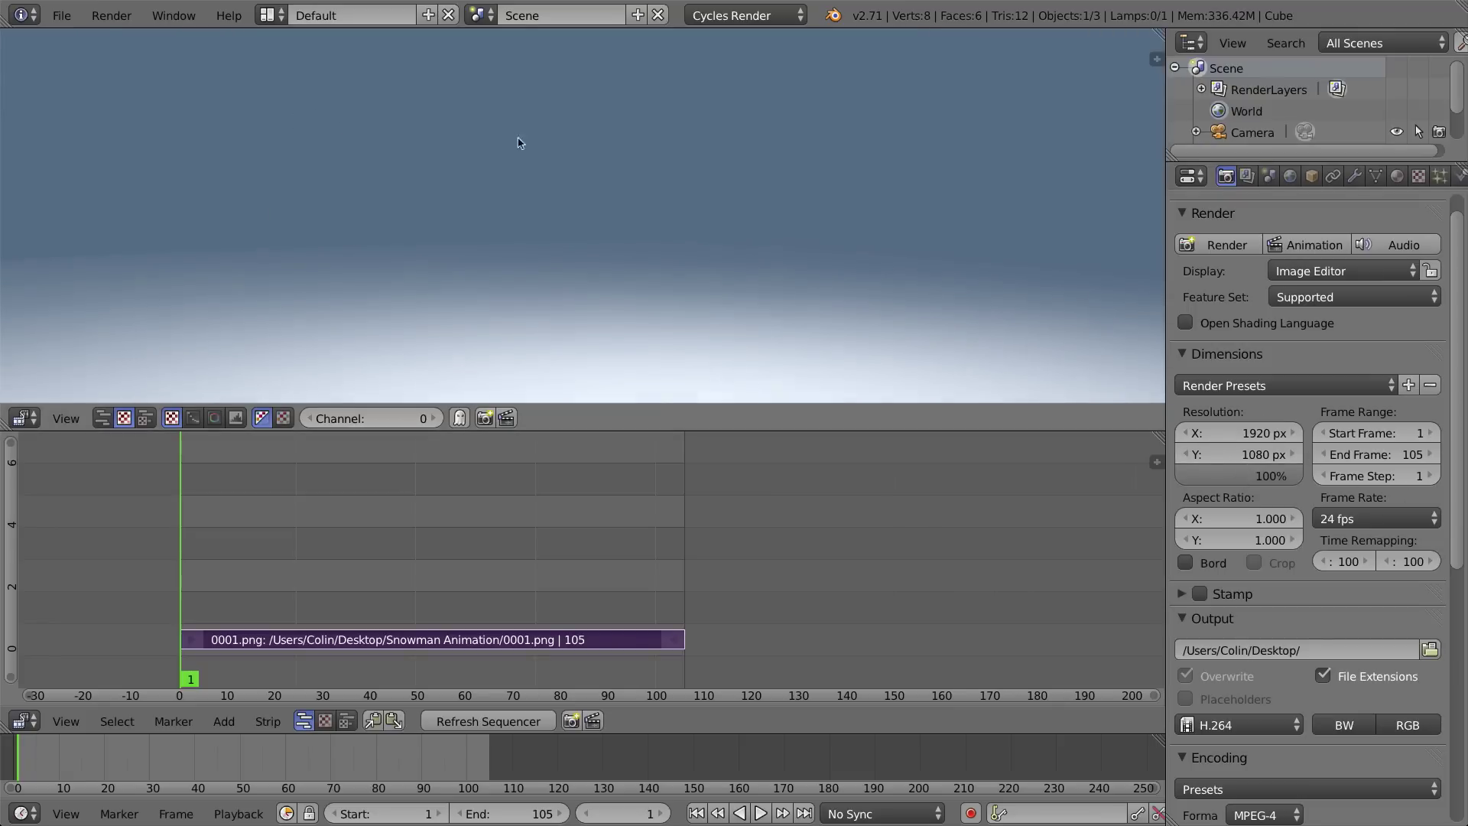
{"action": "scroll", "coordinate": [535, 178], "scroll_direction": "down", "scroll_amount": 4}
{"action": "scroll", "coordinate": [603, 200], "scroll_direction": "up", "scroll_amount": 2}
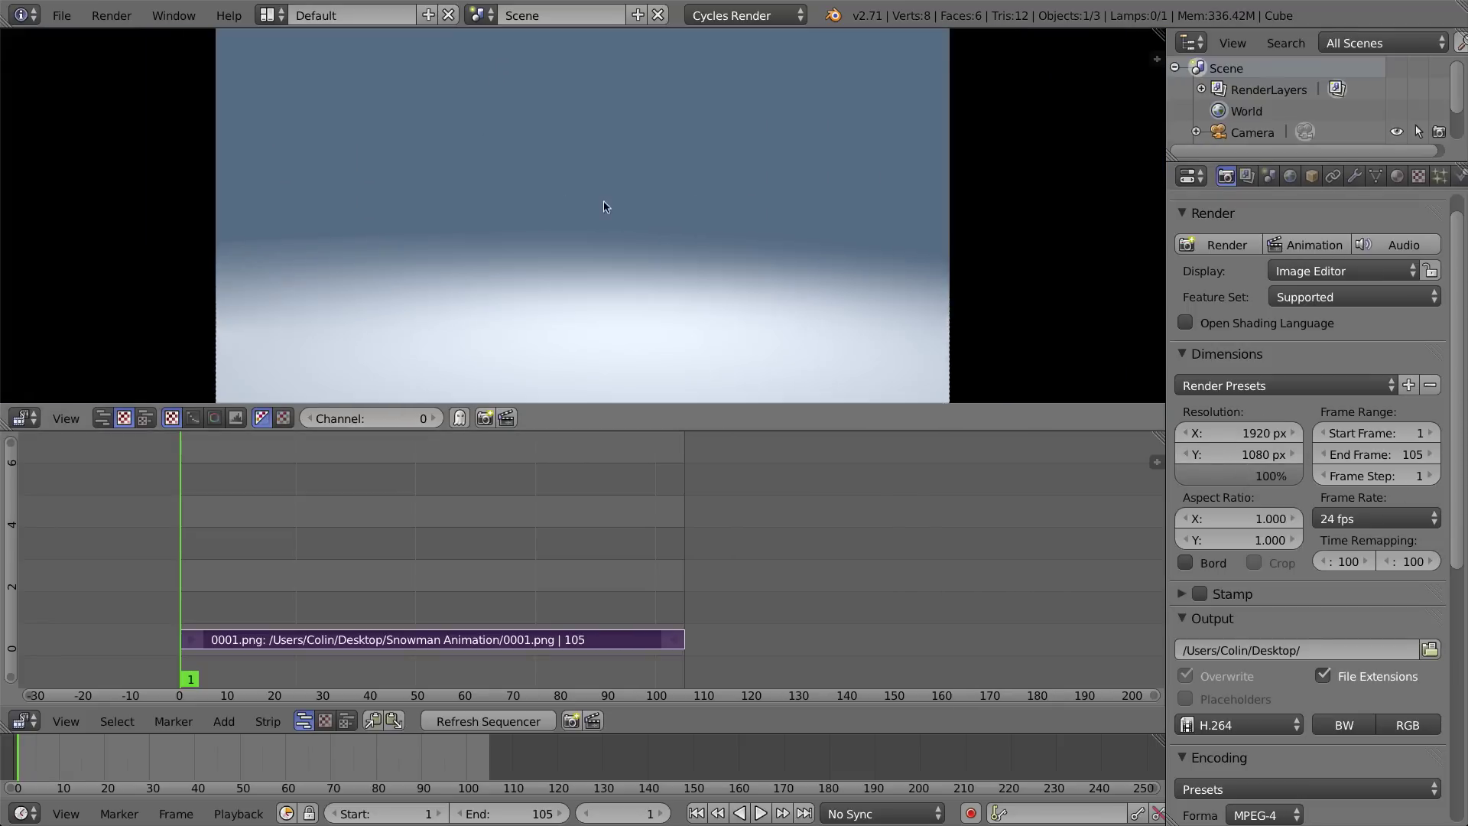
{"action": "scroll", "coordinate": [619, 171], "scroll_direction": "down", "scroll_amount": 1}
{"action": "middle_click_drag", "start_coordinate": [619, 170], "coordinate": [649, 174]}
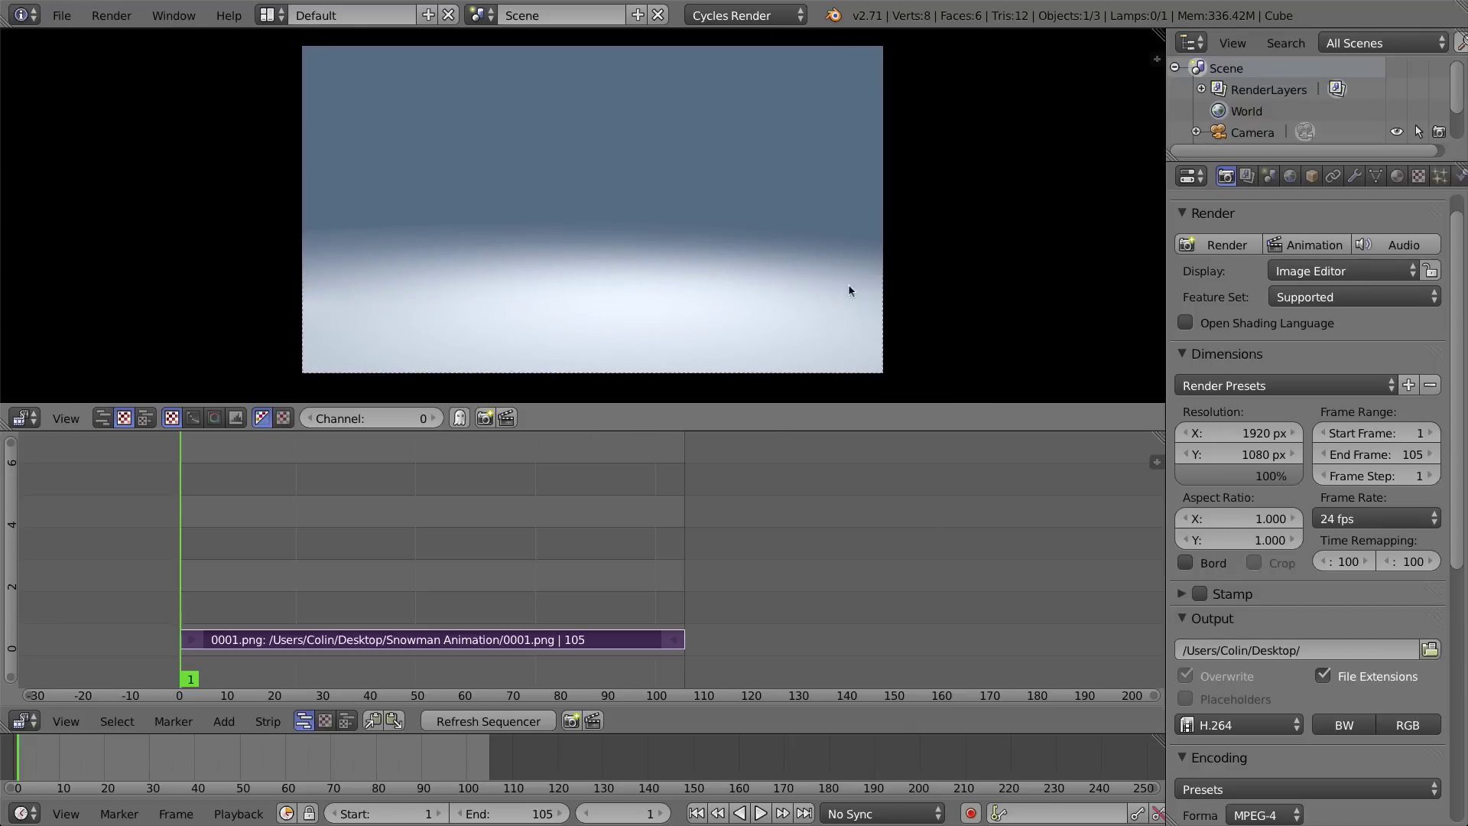
{"action": "scroll", "coordinate": [1236, 611], "scroll_direction": "down", "scroll_amount": 8}
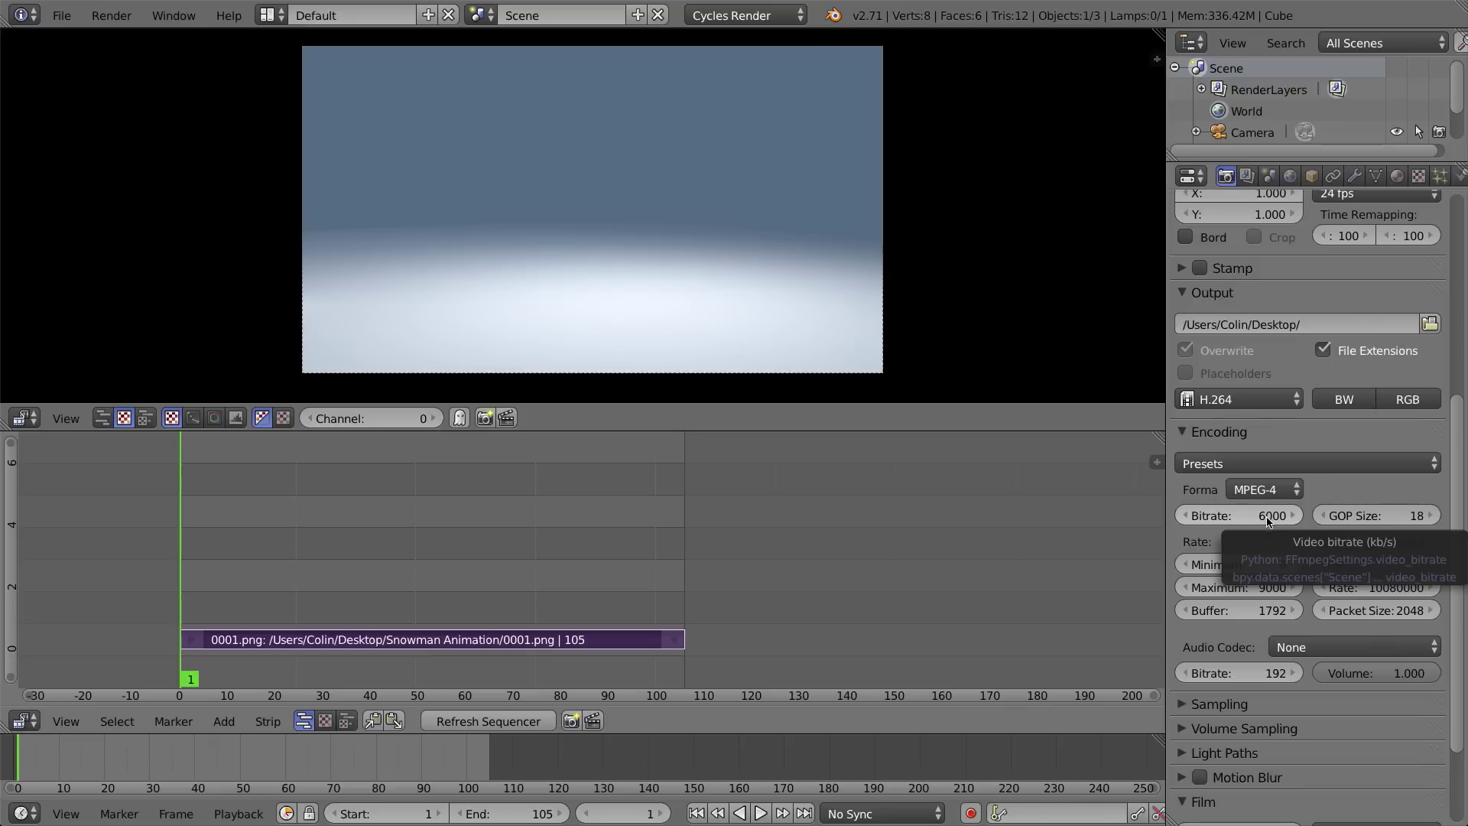
Set the video bitrate to 2000
{"action": "left_click", "coordinate": [1271, 517]}
{"action": "type", "text": "2"}
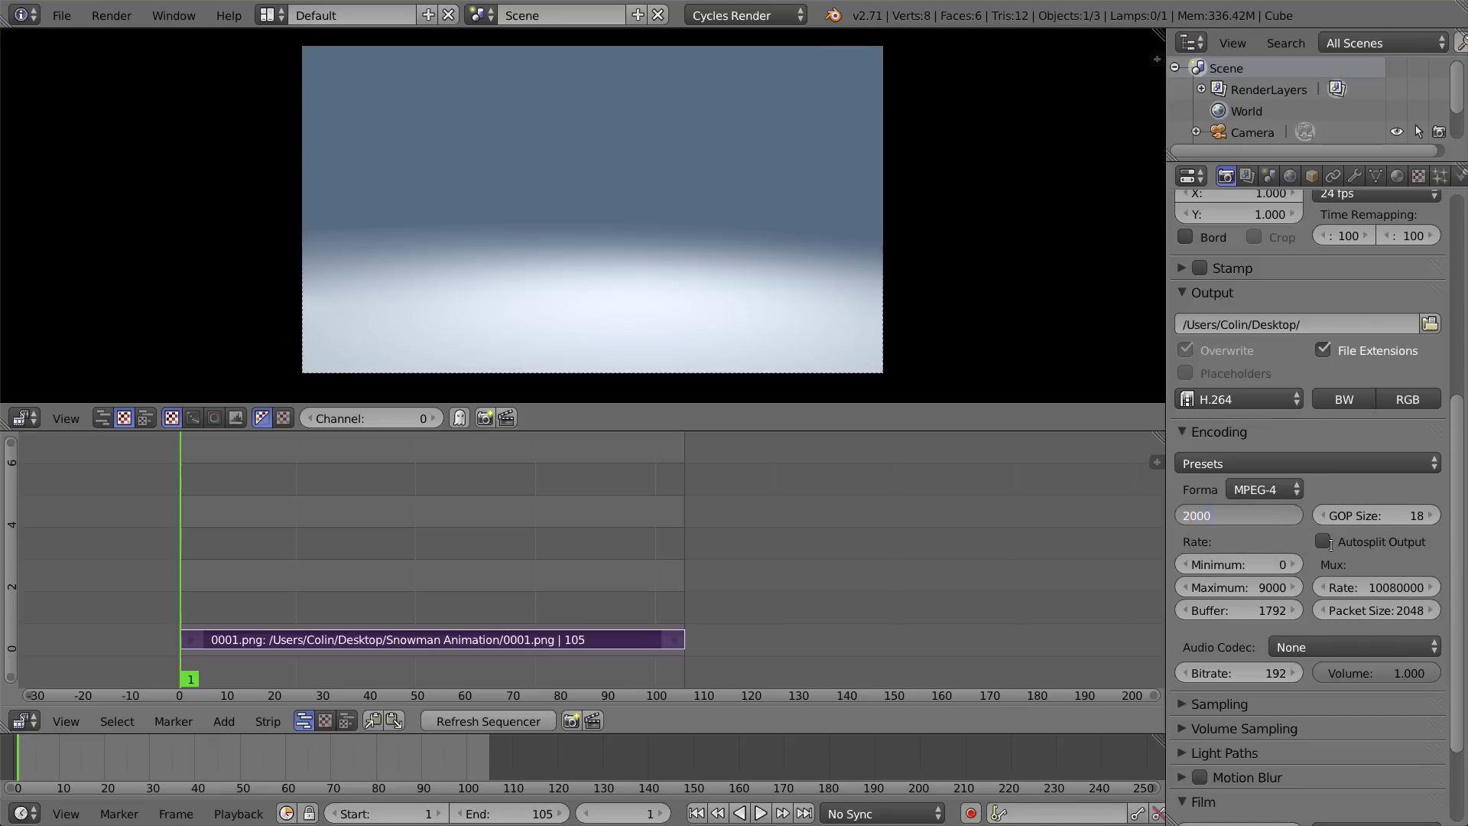
{"action": "key", "text": "Return"}
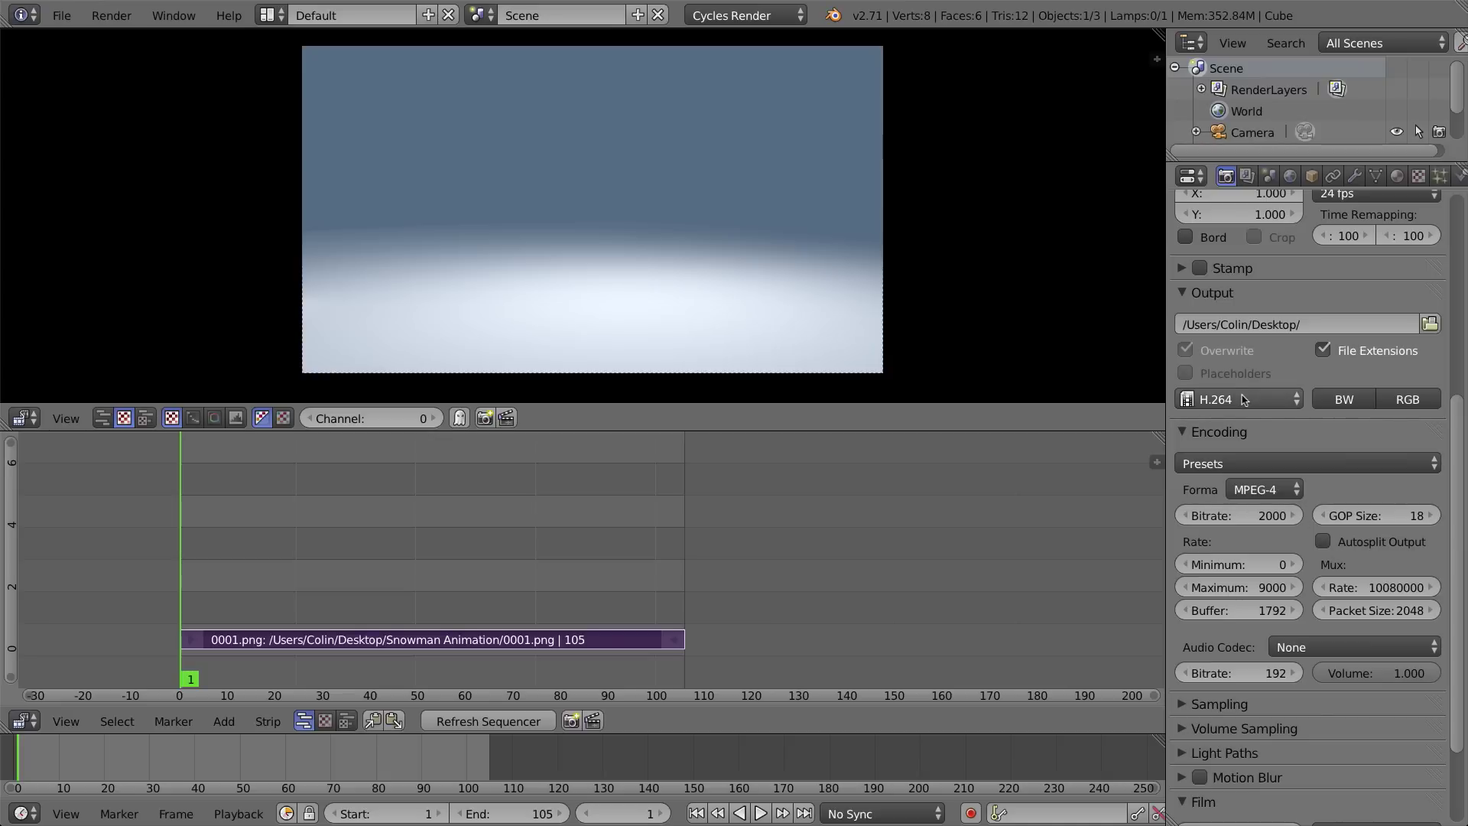
Render the whole animation to the H.264 video file
{"action": "scroll", "coordinate": [1303, 501], "scroll_direction": "up", "scroll_amount": 2}
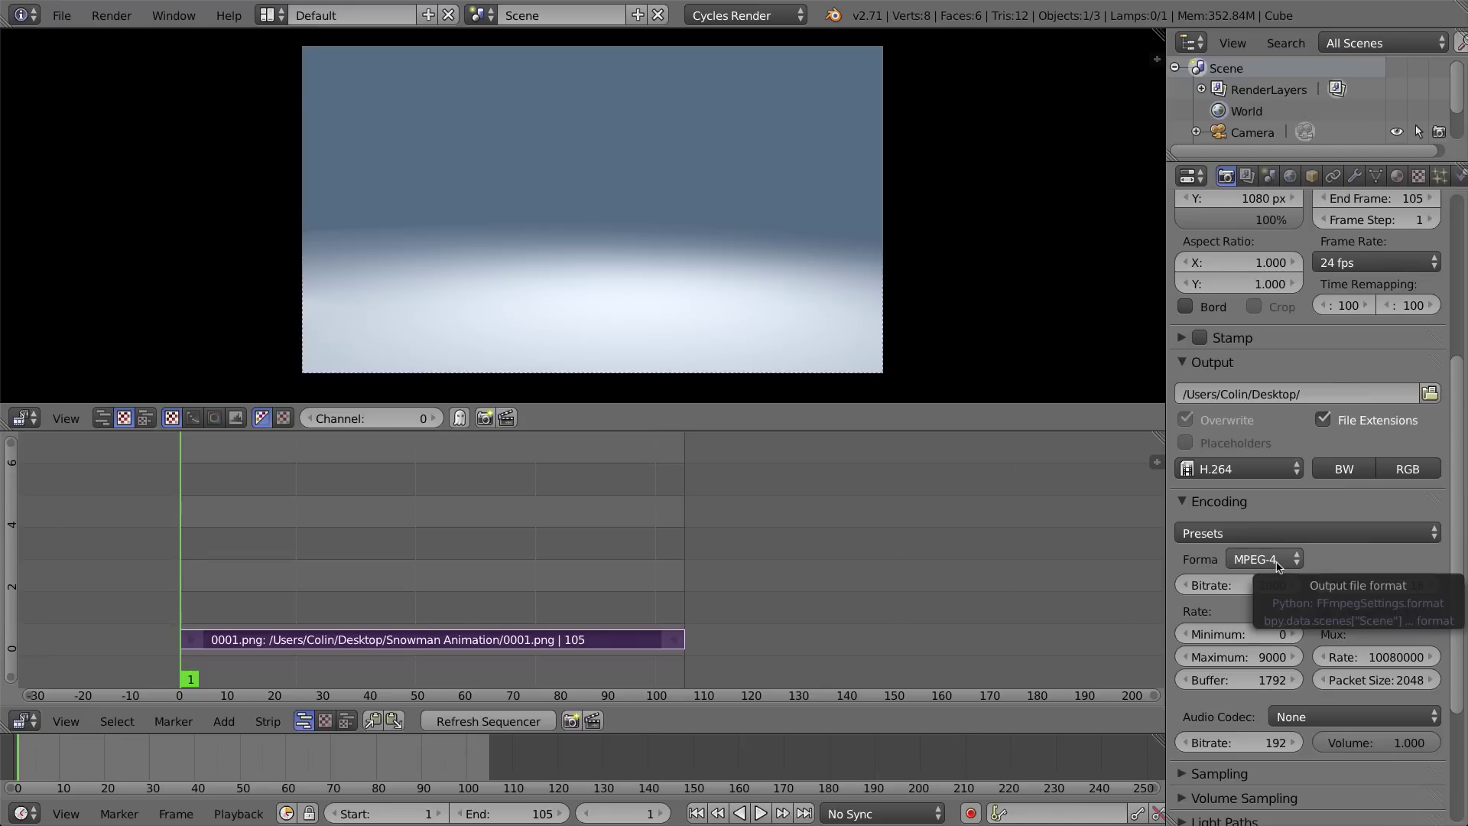
{"action": "scroll", "coordinate": [1239, 458], "scroll_direction": "up", "scroll_amount": 4}
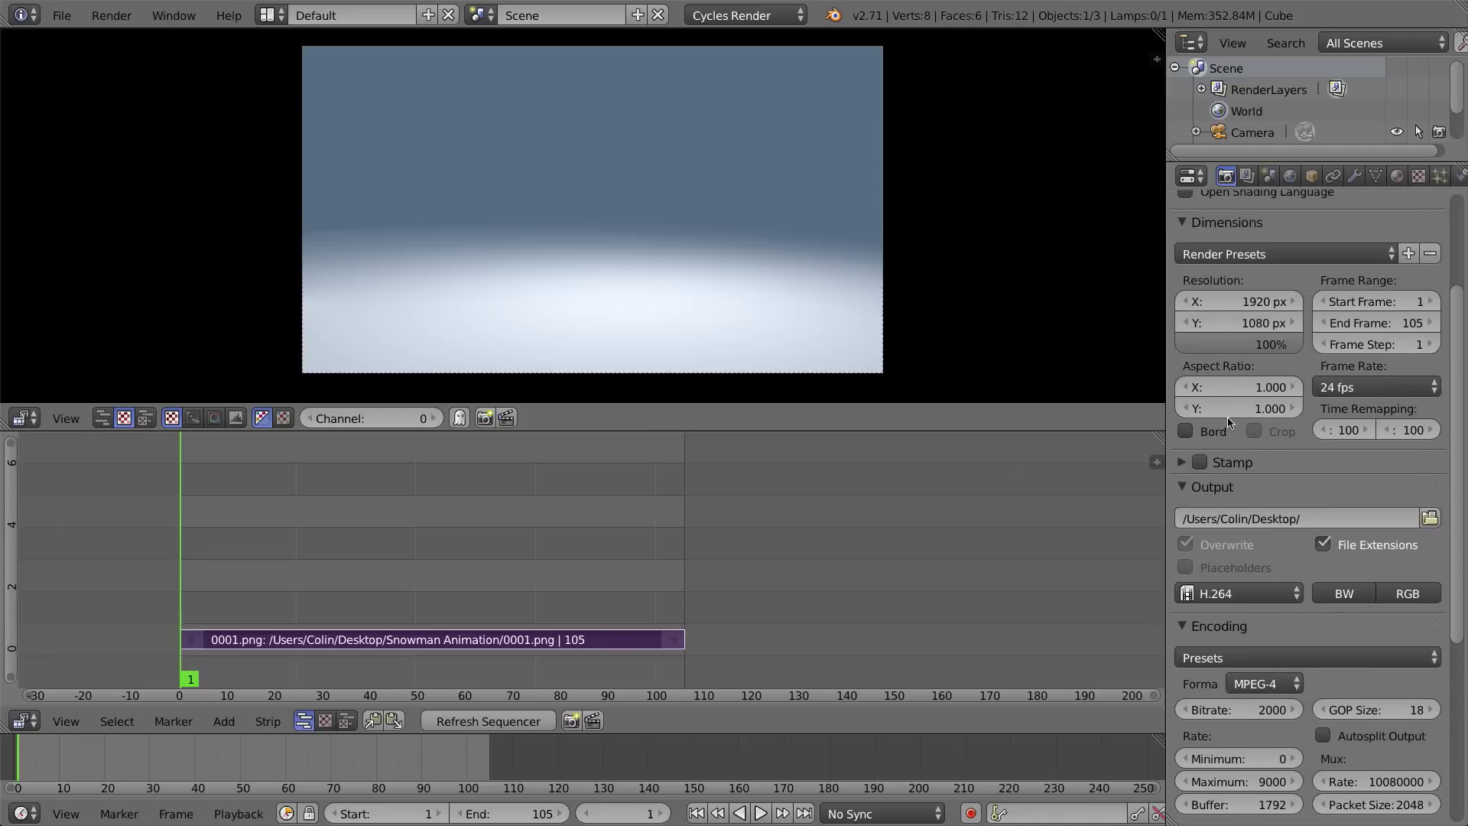
{"action": "scroll", "coordinate": [1269, 267], "scroll_direction": "up", "scroll_amount": 5}
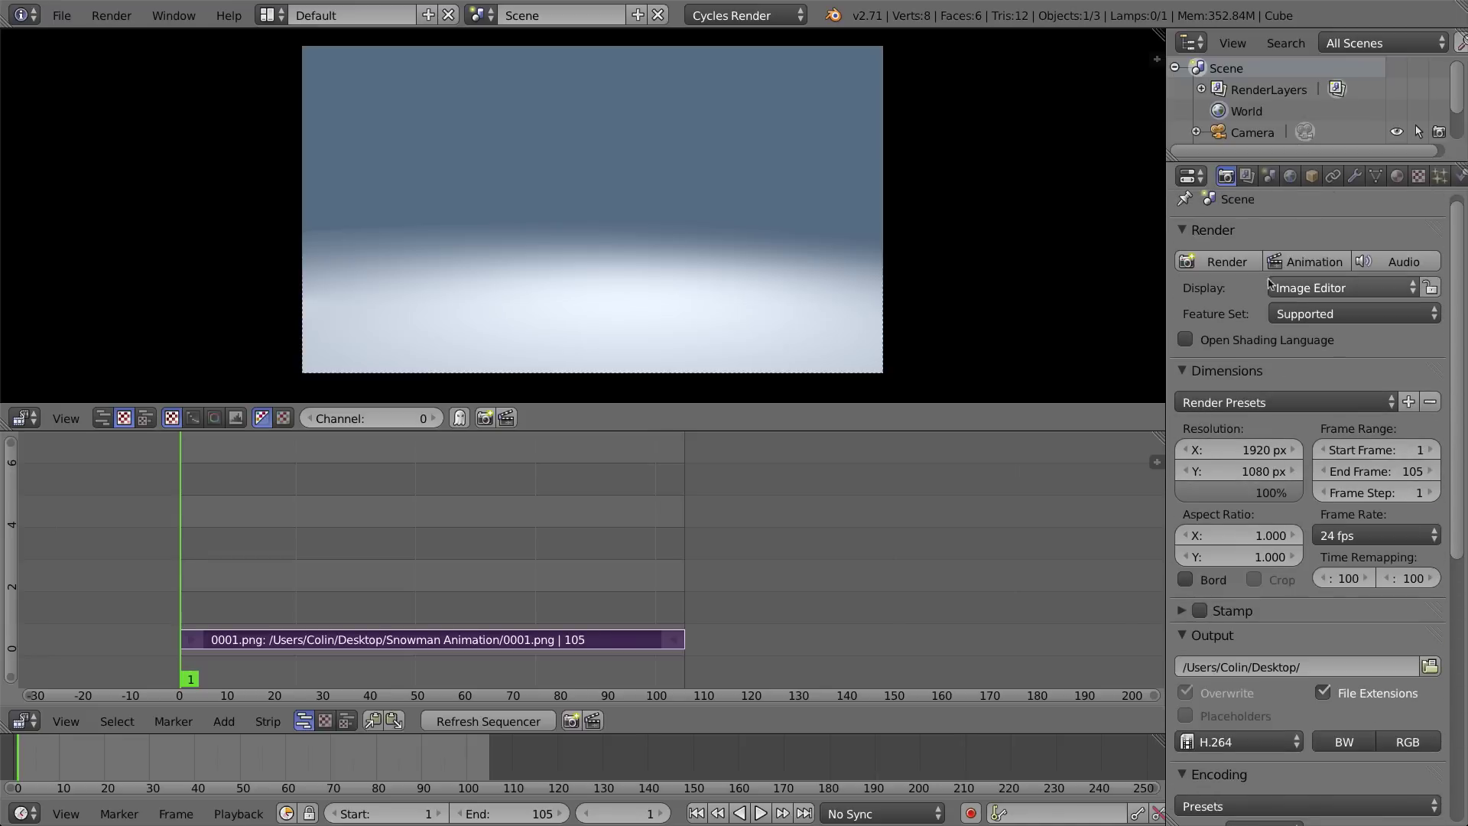
{"action": "left_click", "coordinate": [1292, 264]}
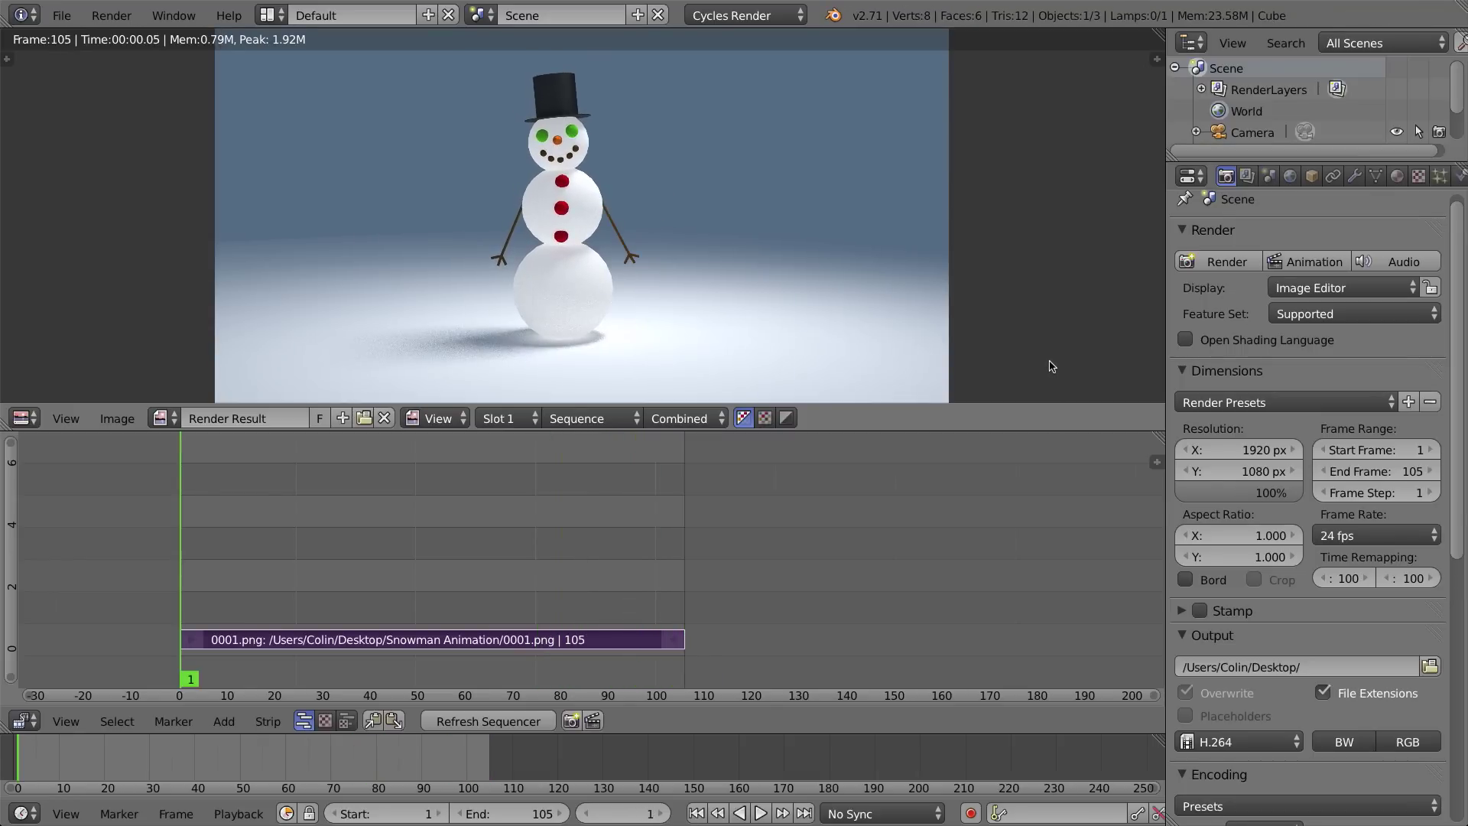
Switch from Blender over to the Finder desktop
{"action": "key", "text": "ctrl+Right"}
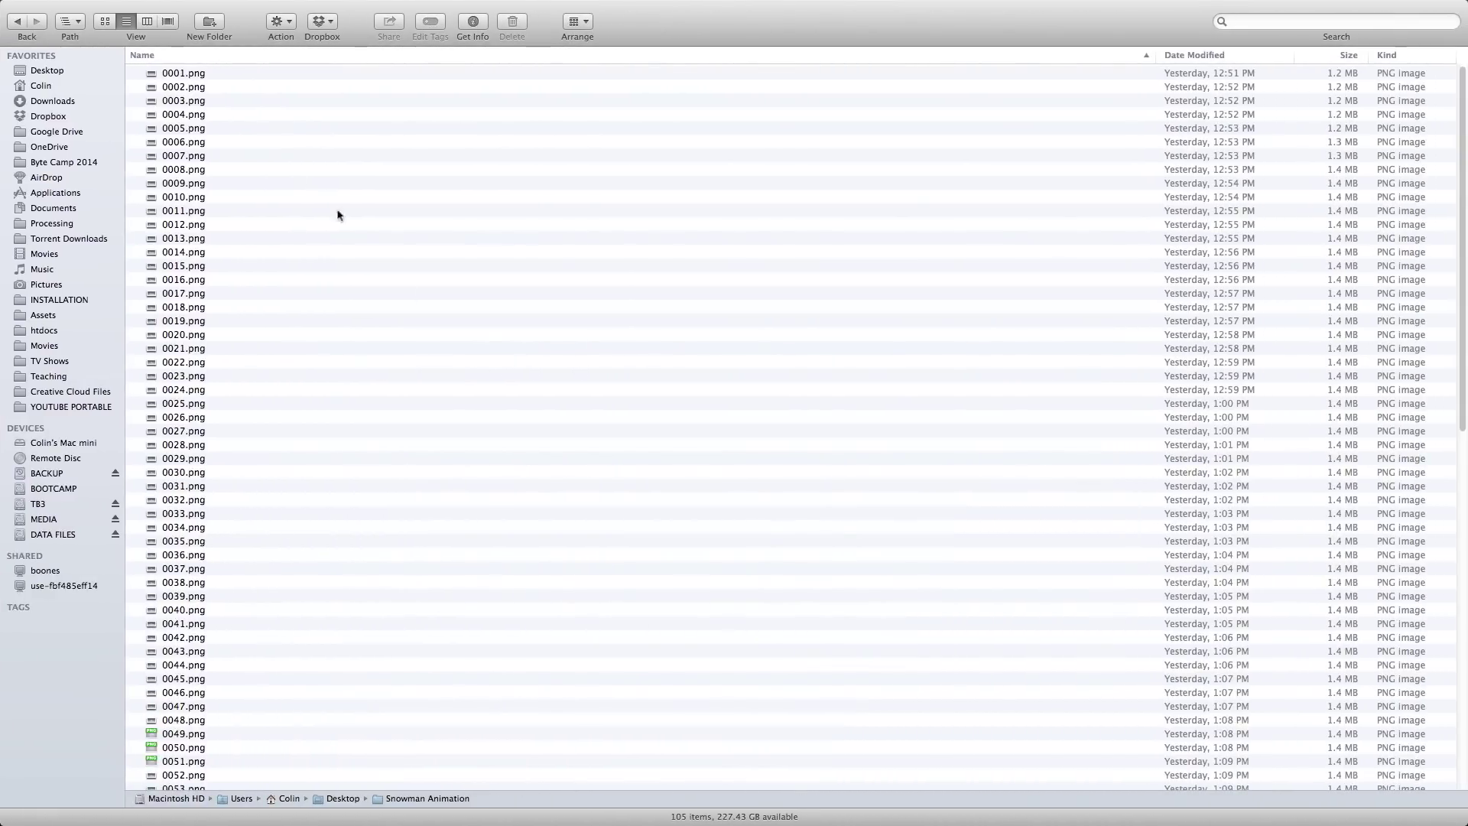
Show the Desktop in Finder and check the rendered 0001-0105.mp4 video (1.1 MB)
{"action": "left_click", "coordinate": [61, 71]}
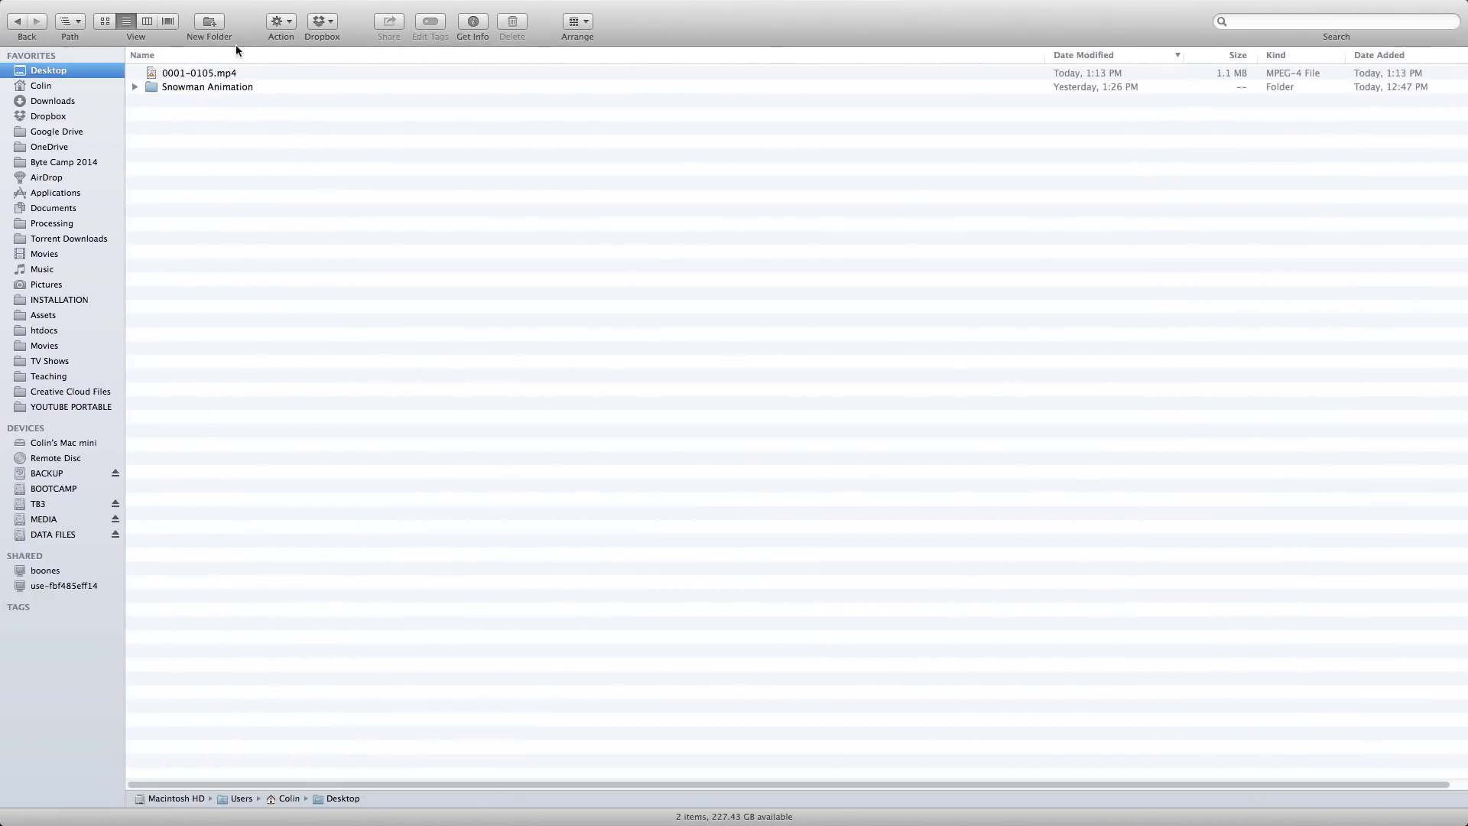
{"action": "left_click", "coordinate": [197, 73]}
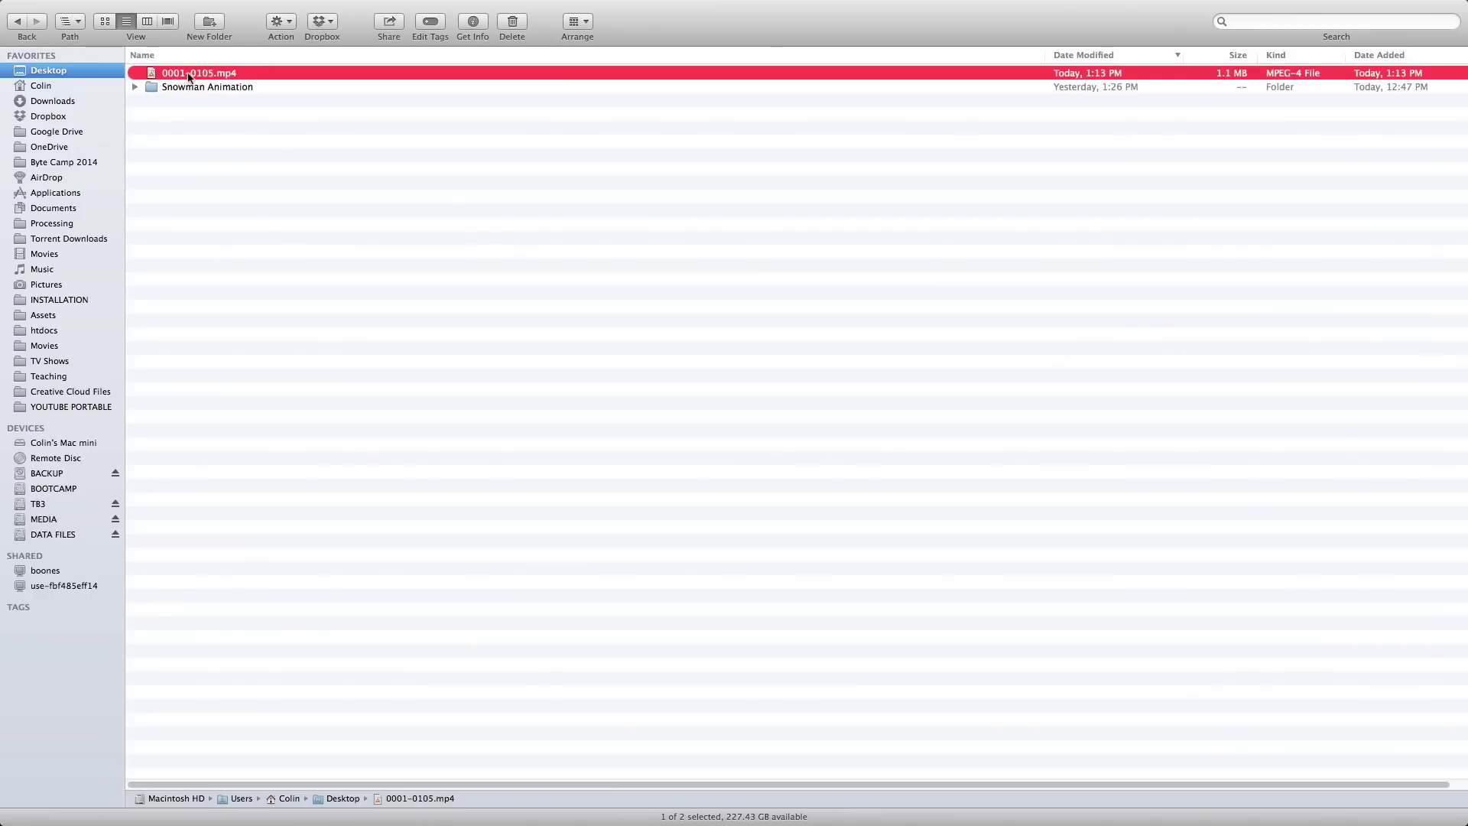
{"action": "left_click", "coordinate": [207, 114]}
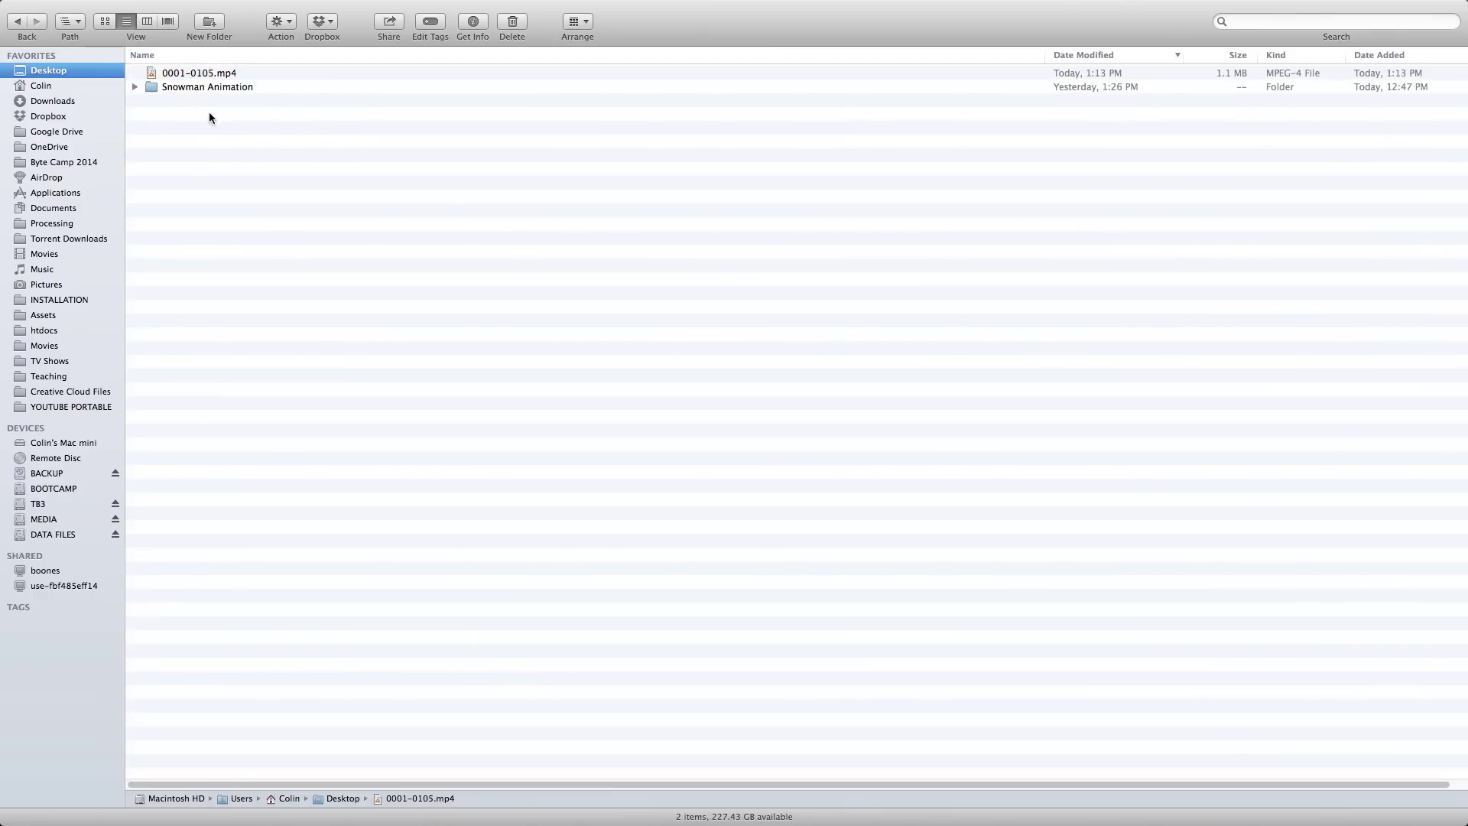
Play 0001-0105.mp4 in VLC, starting on the empty snowy backdrop
{"action": "double_click", "coordinate": [153, 74]}
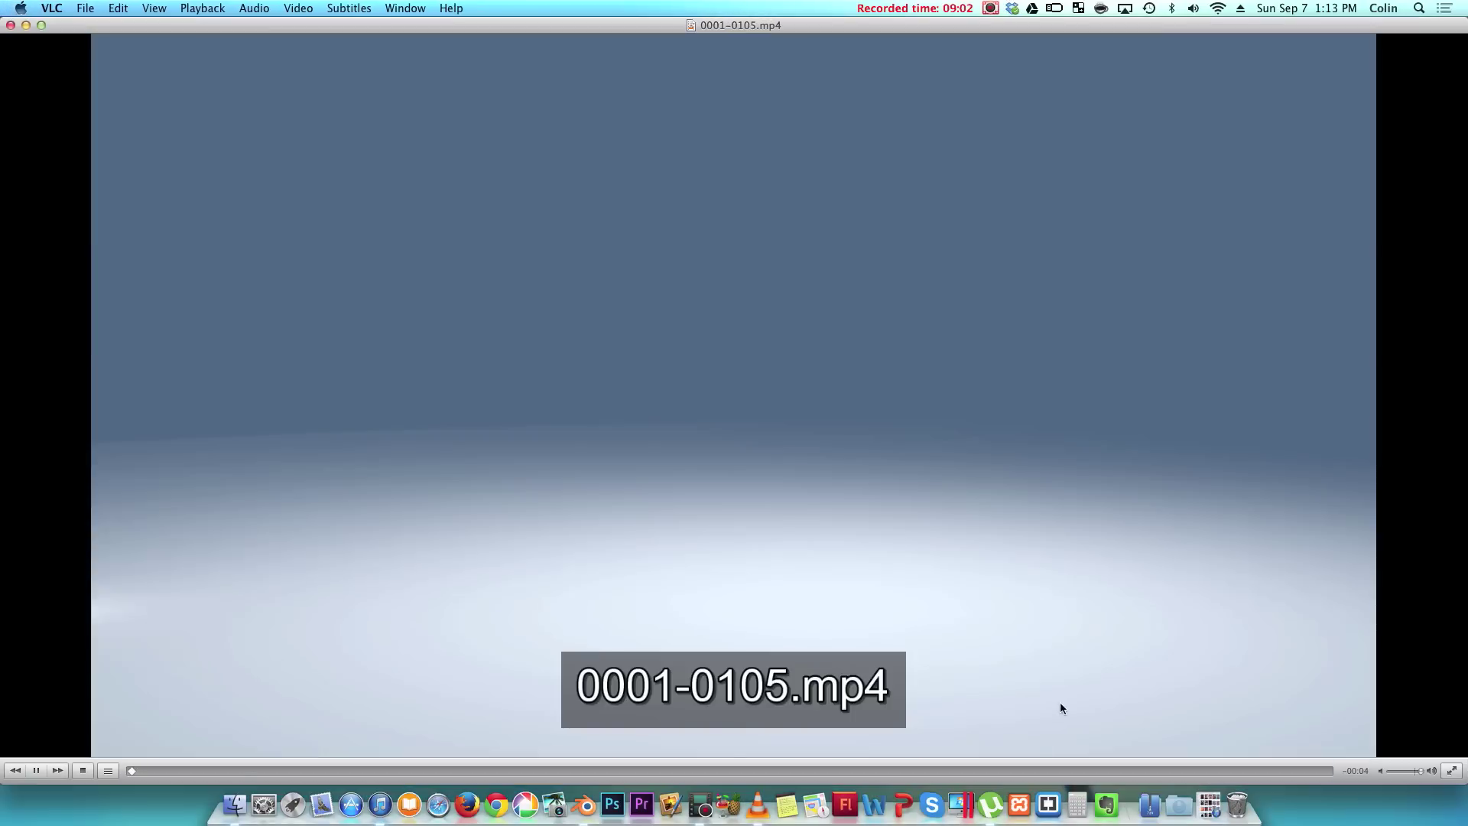